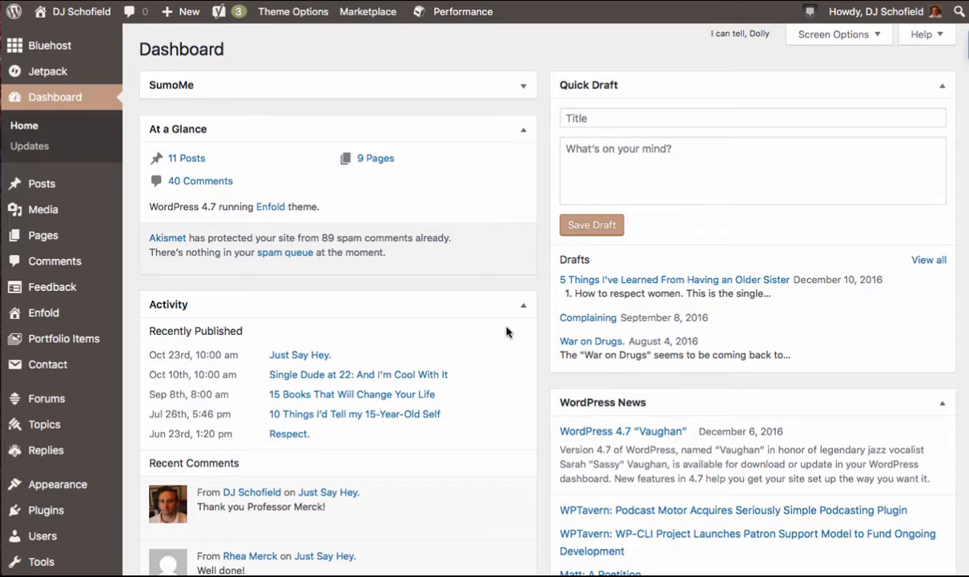
- Look over the dashboard widgets and the main navigation entries, and visit the live site
scroll(428, 97, down, 3)
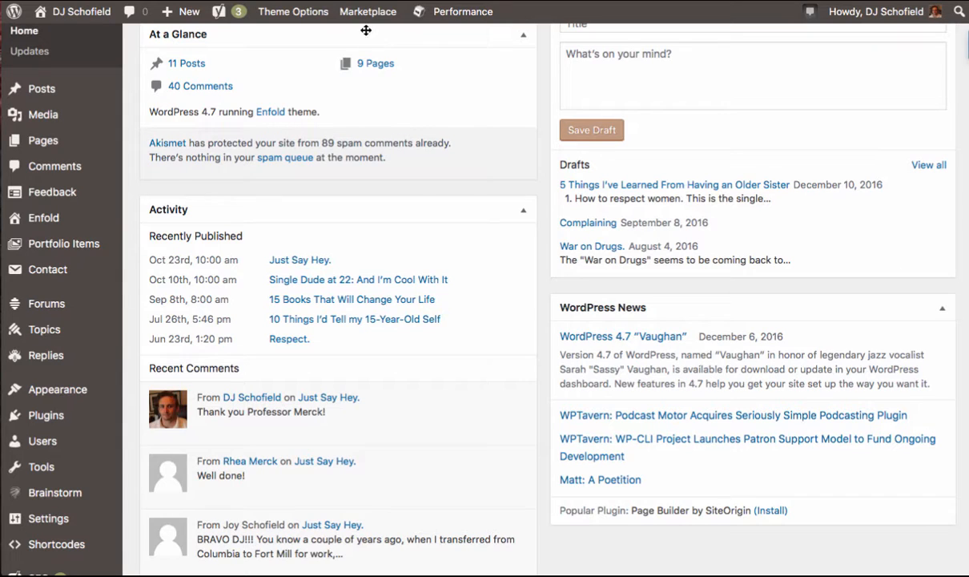
mouse_move(290, 18)
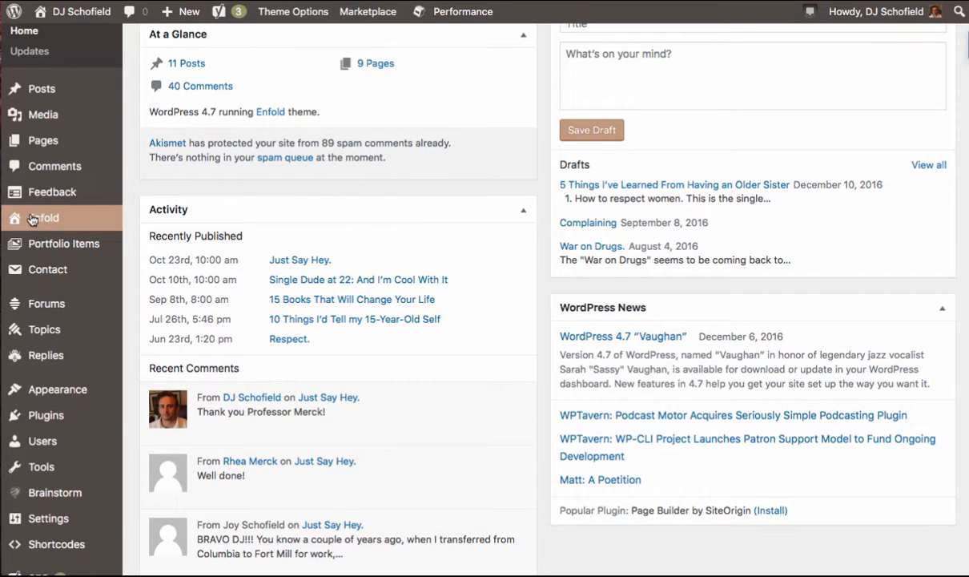
mouse_move(52, 241)
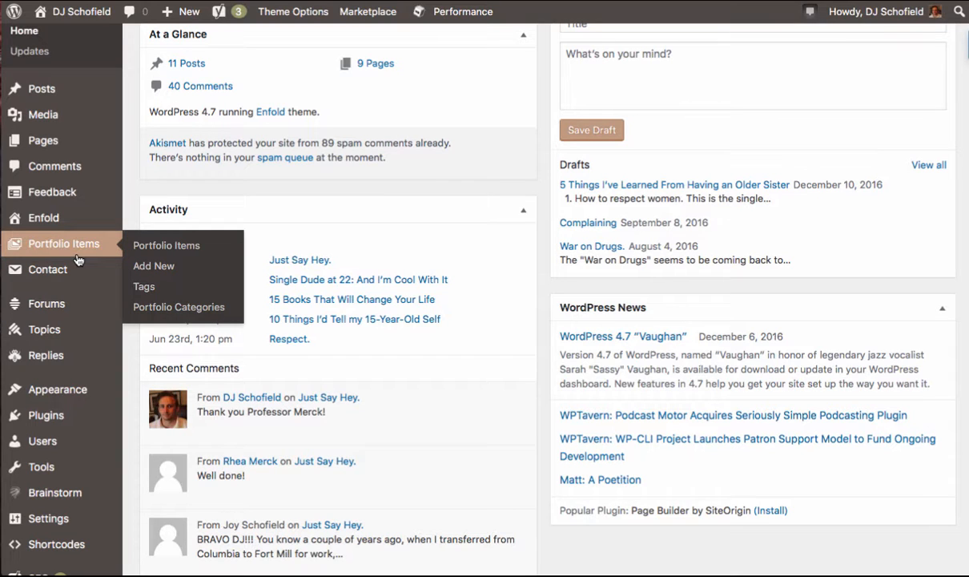
scroll(78, 259, up, 3)
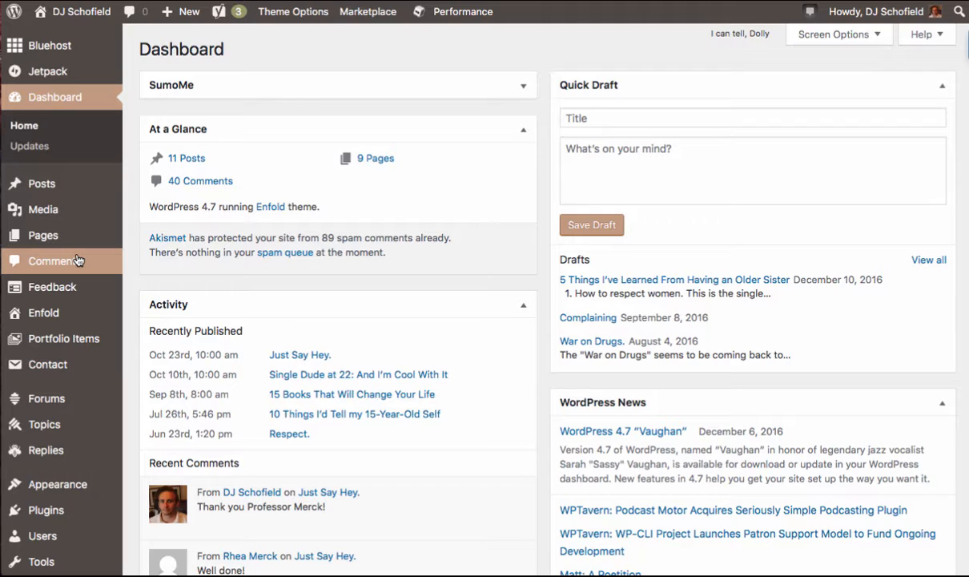
mouse_move(90, 7)
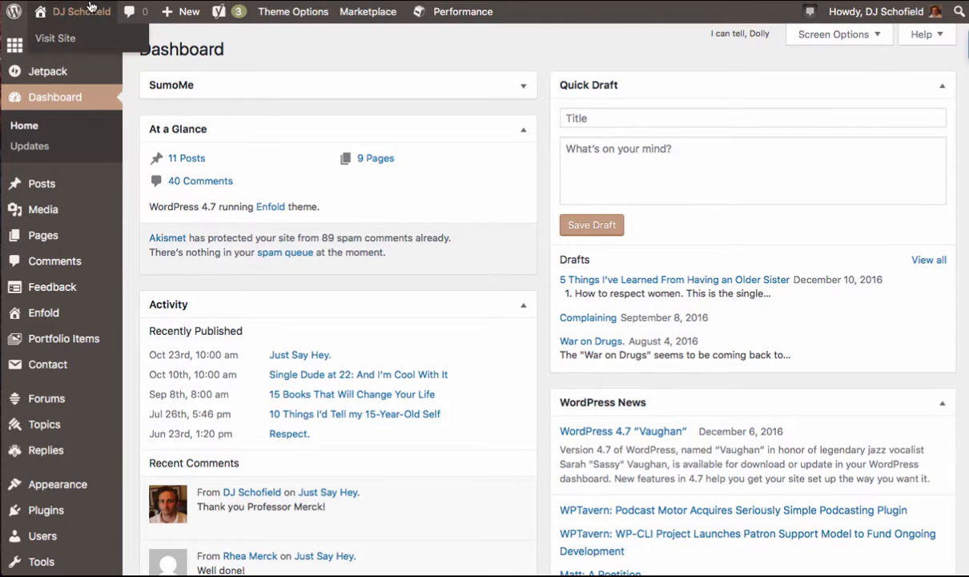
mouse_move(13, 12)
click(58, 38)
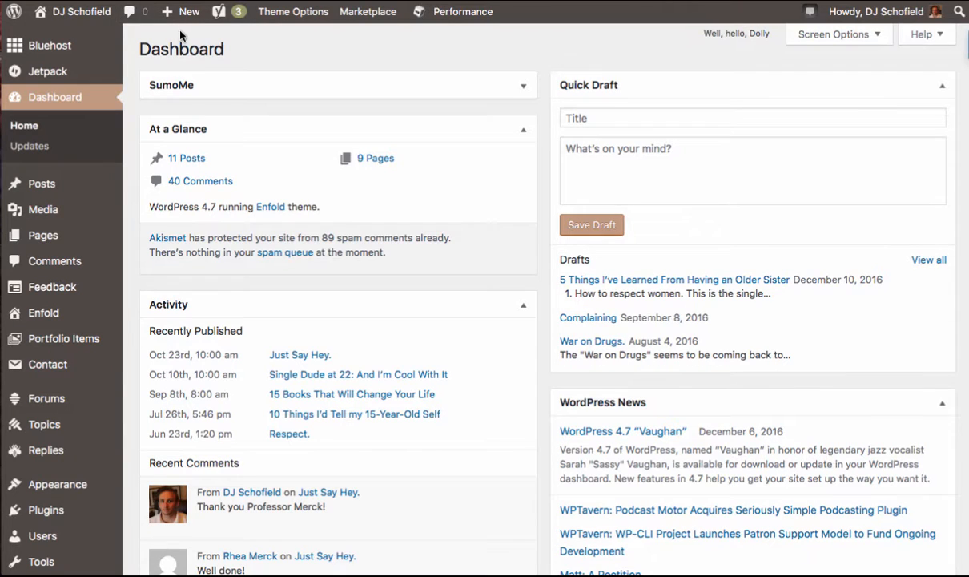
- Examine the admin options for new content, SEO, theme options and the account, plus the Bluehost and Jetpack entries
mouse_move(173, 16)
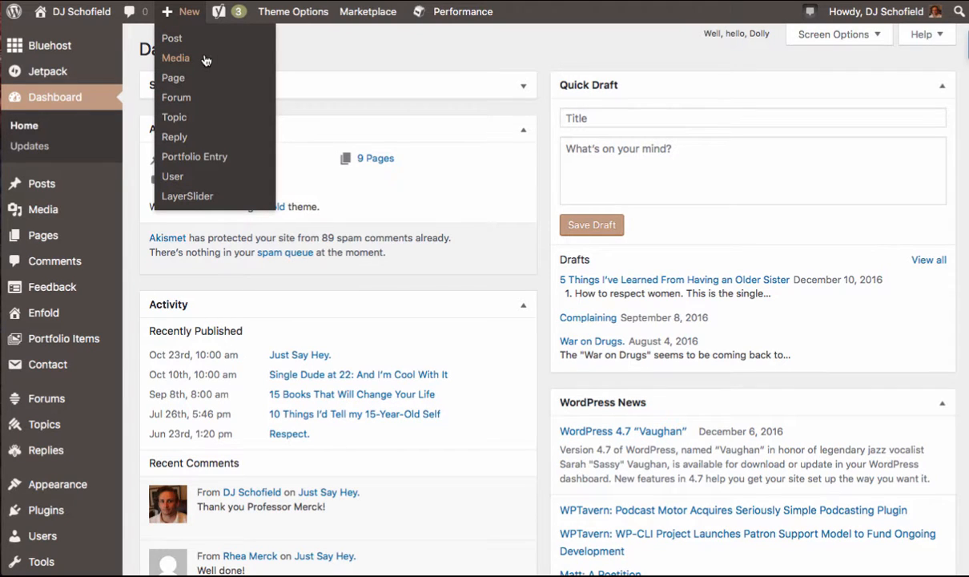
mouse_move(225, 16)
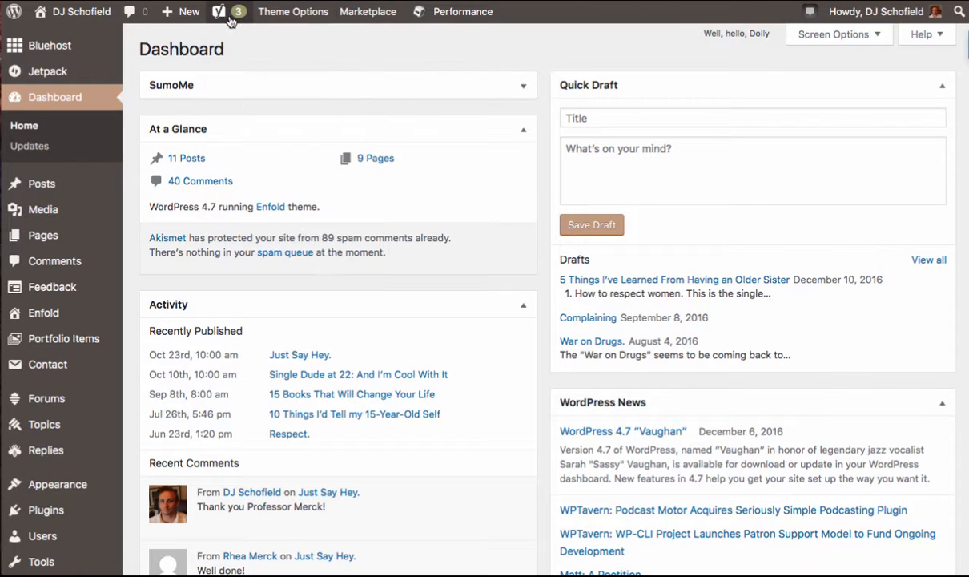
mouse_move(292, 22)
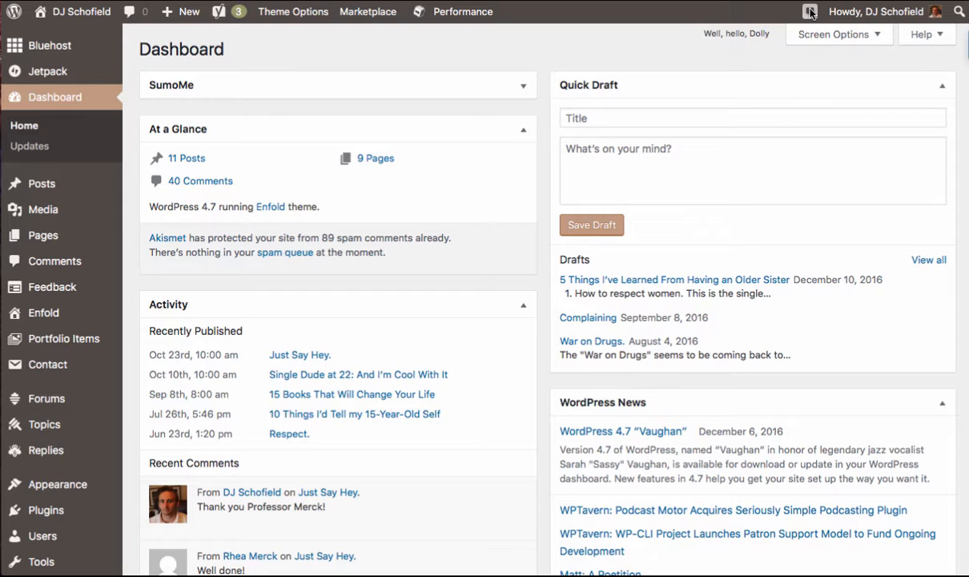
mouse_move(911, 17)
mouse_move(56, 48)
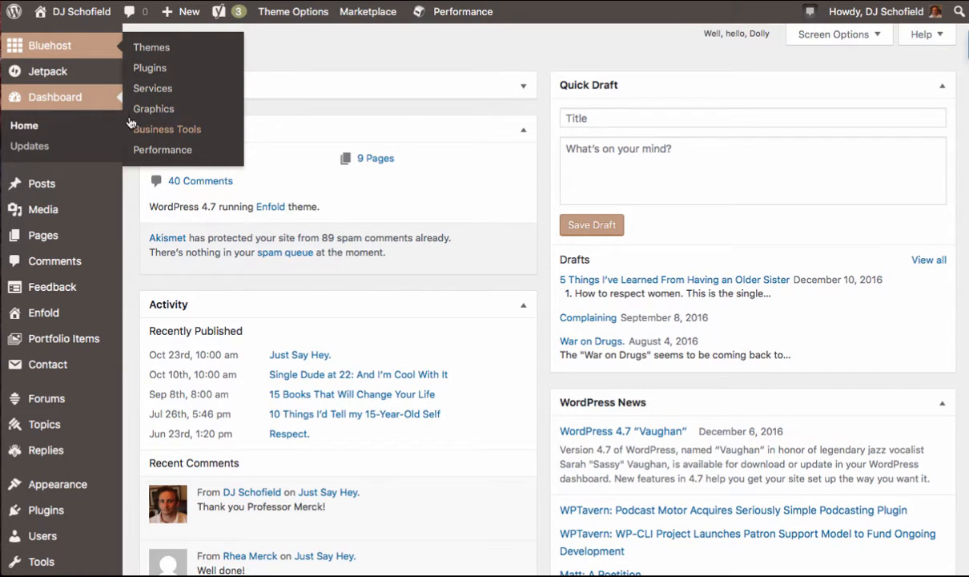
mouse_move(70, 71)
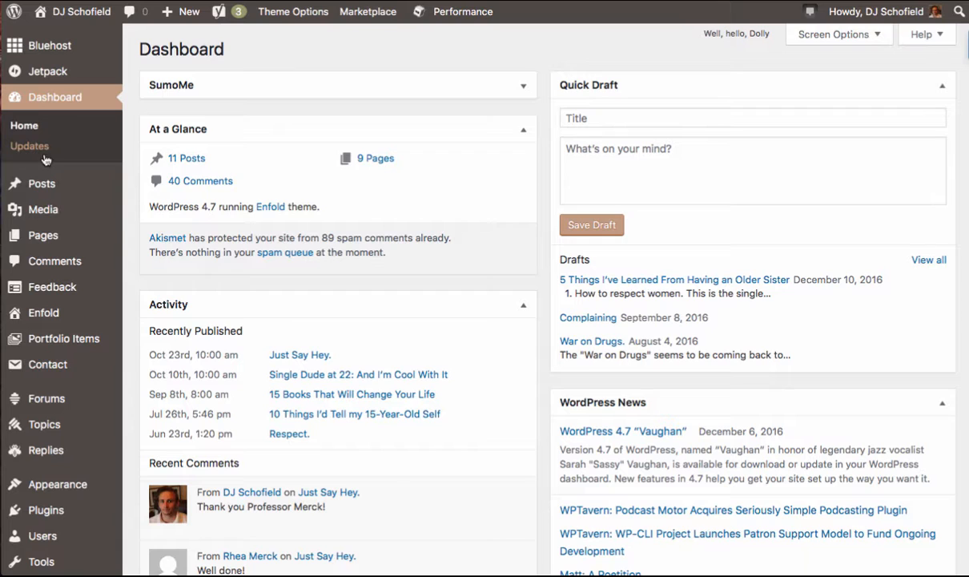
- Open the list of all posts and look through the published posts and drafts
mouse_move(39, 187)
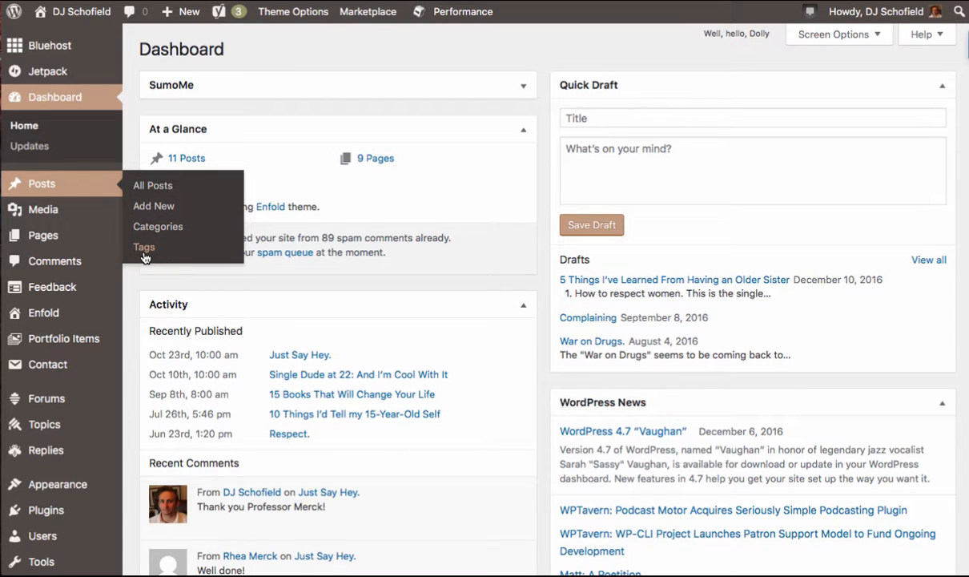
click(46, 187)
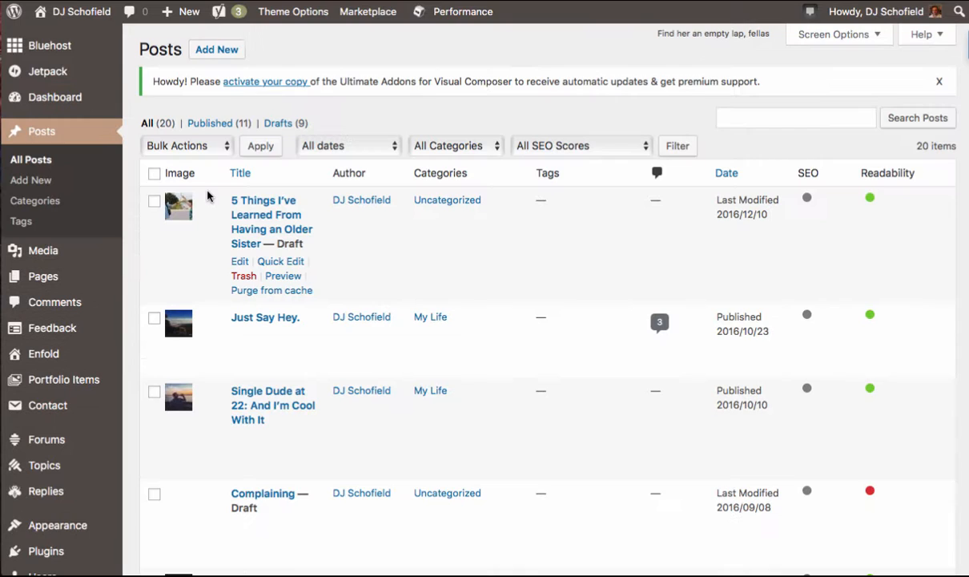
scroll(495, 326, down, 3)
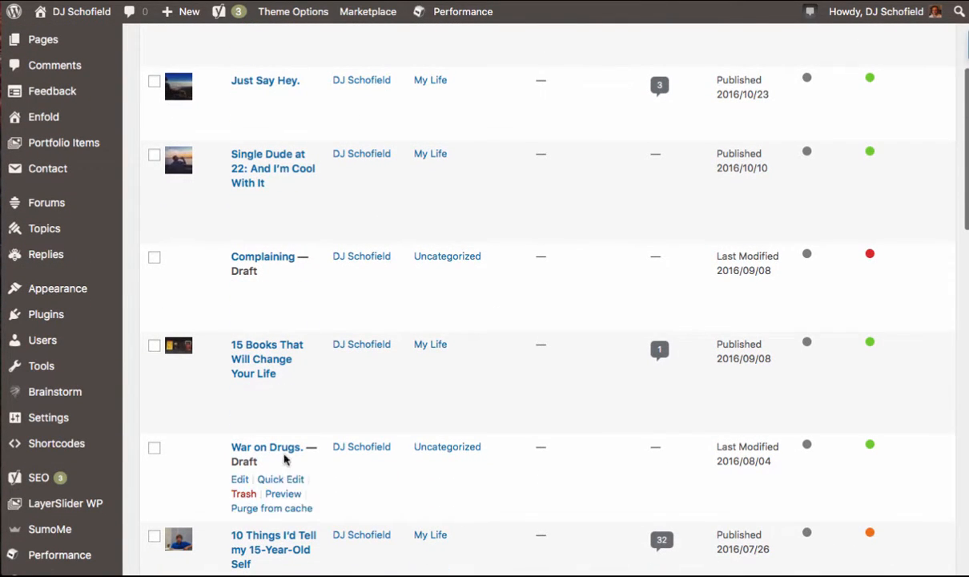
scroll(282, 485, up, 3)
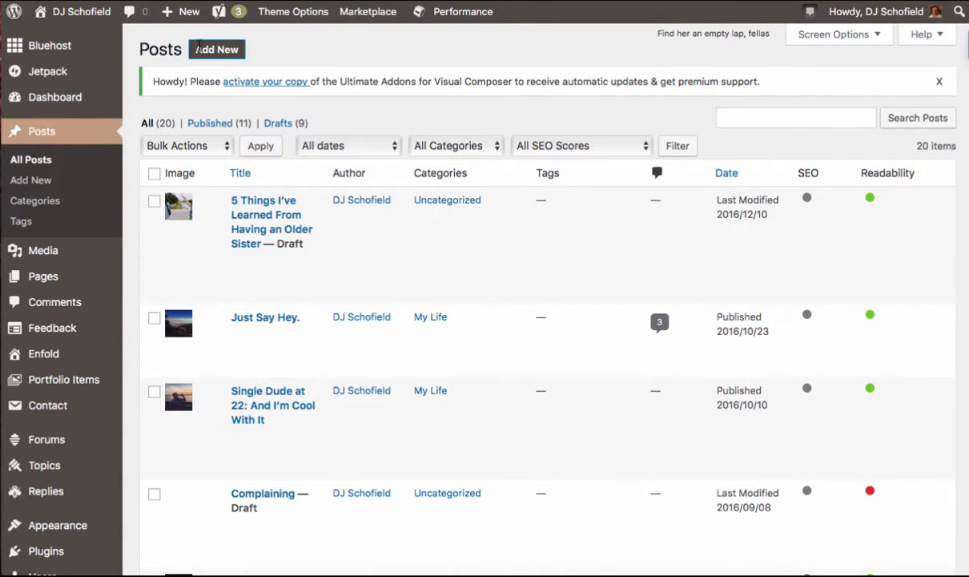
- Start a new post and look over its title field, content editor and surrounding settings
click(213, 53)
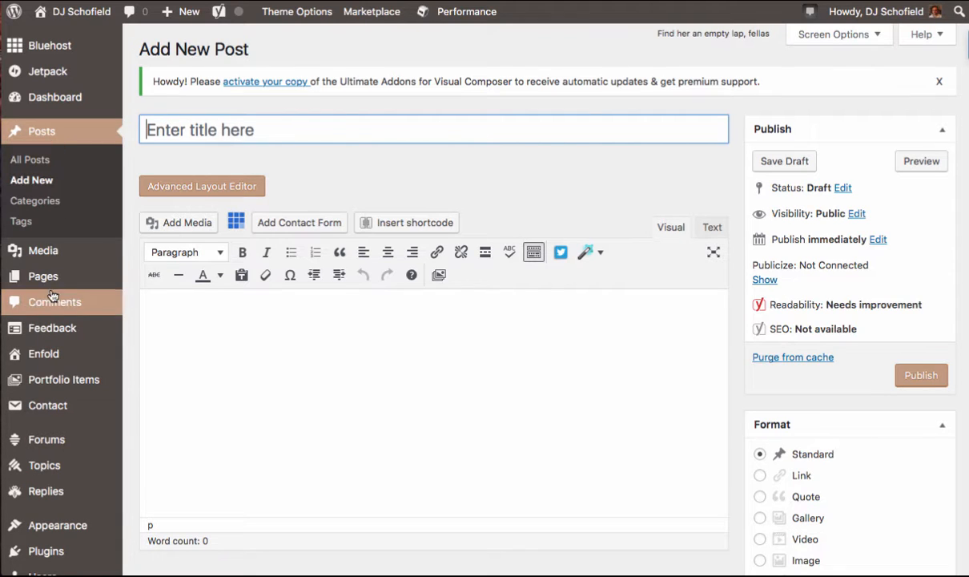
mouse_move(43, 279)
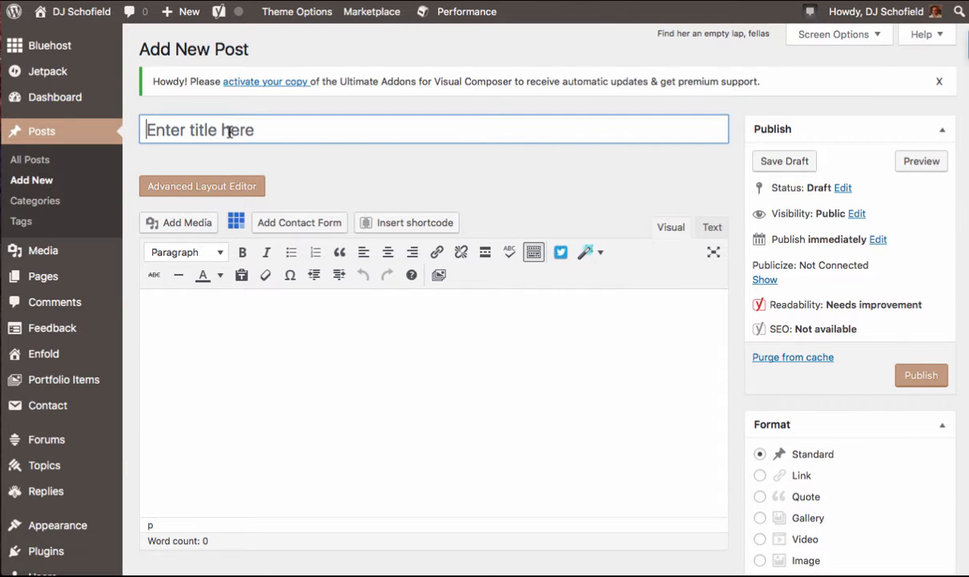
click(196, 319)
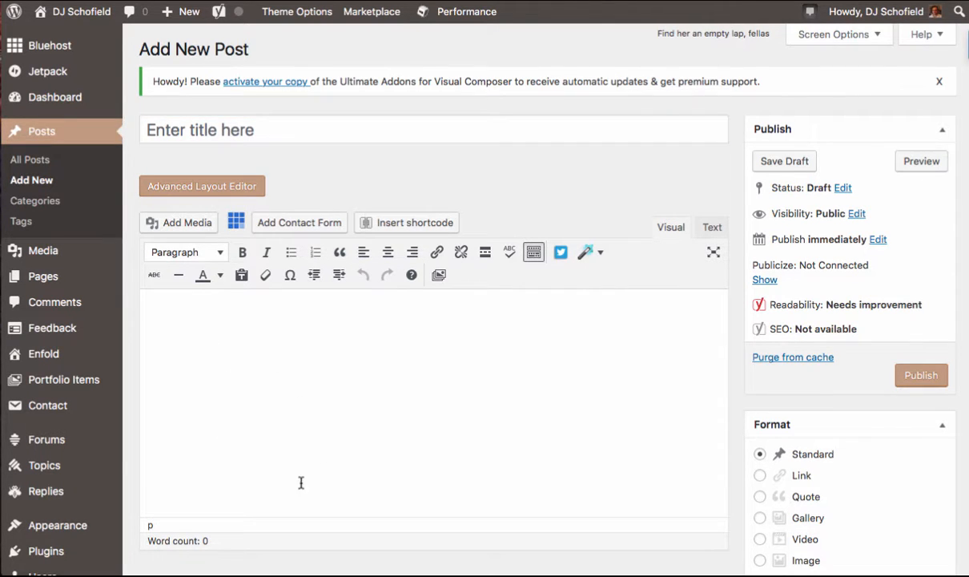
scroll(320, 386, down, 4)
scroll(320, 386, up, 3)
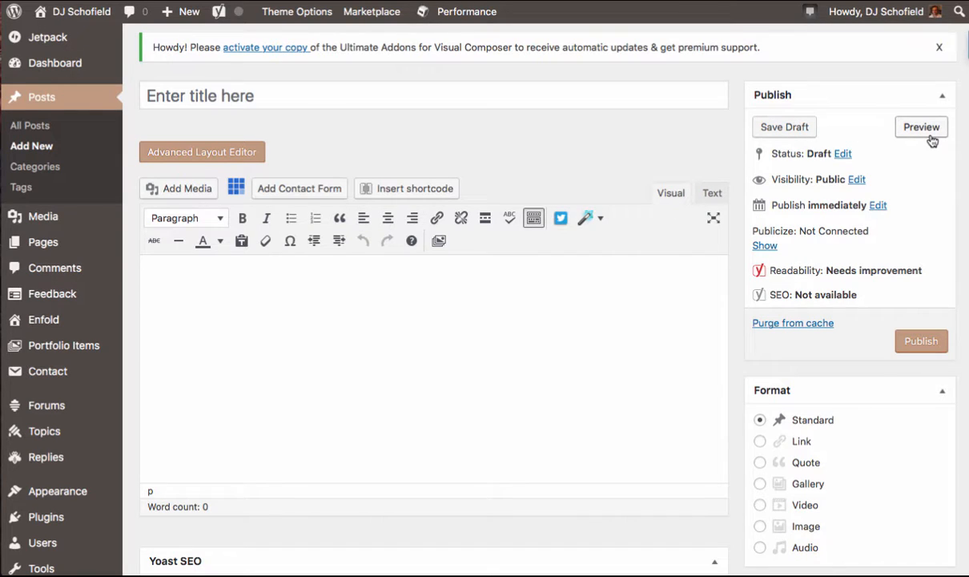
- View the new post's status choices, Pending Review and Draft, keeping Draft selected
click(848, 161)
click(847, 161)
click(841, 175)
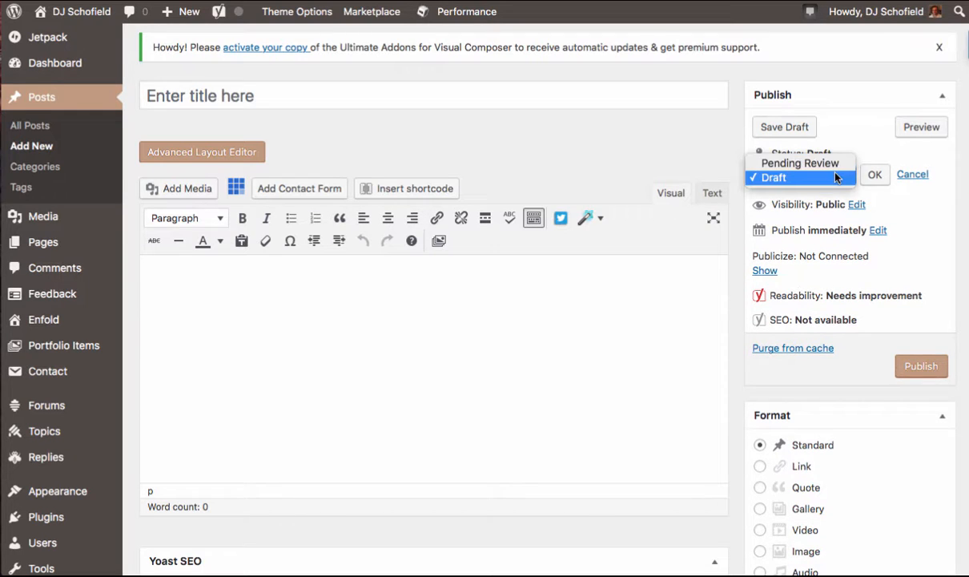
click(831, 145)
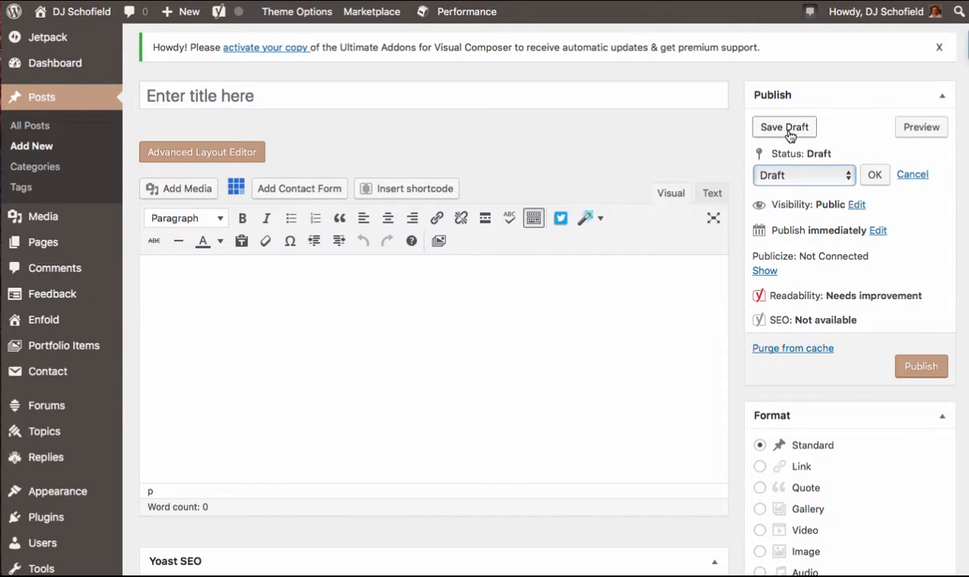
- Try the Password protected and Private visibility options for the post and set it back to Public
click(856, 205)
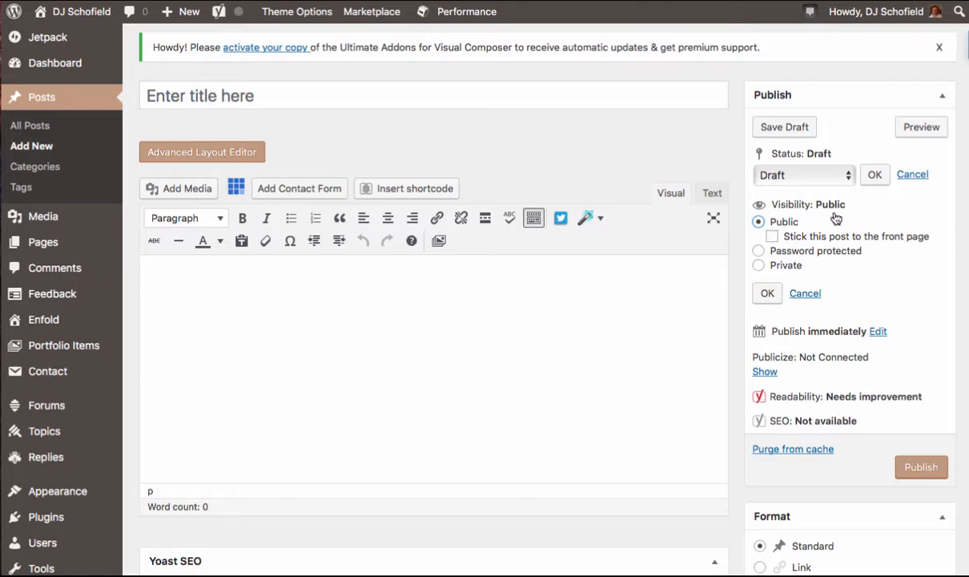
click(760, 253)
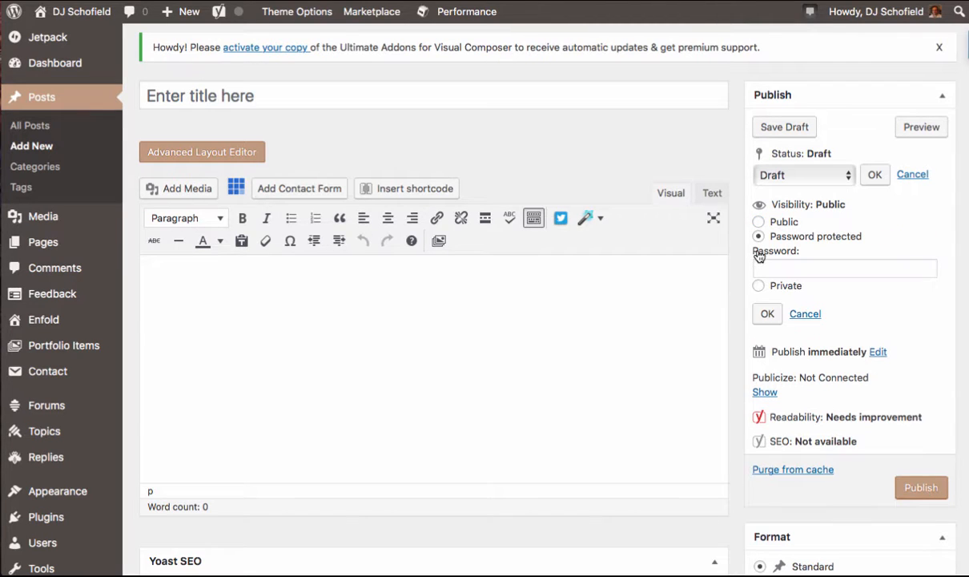
click(758, 287)
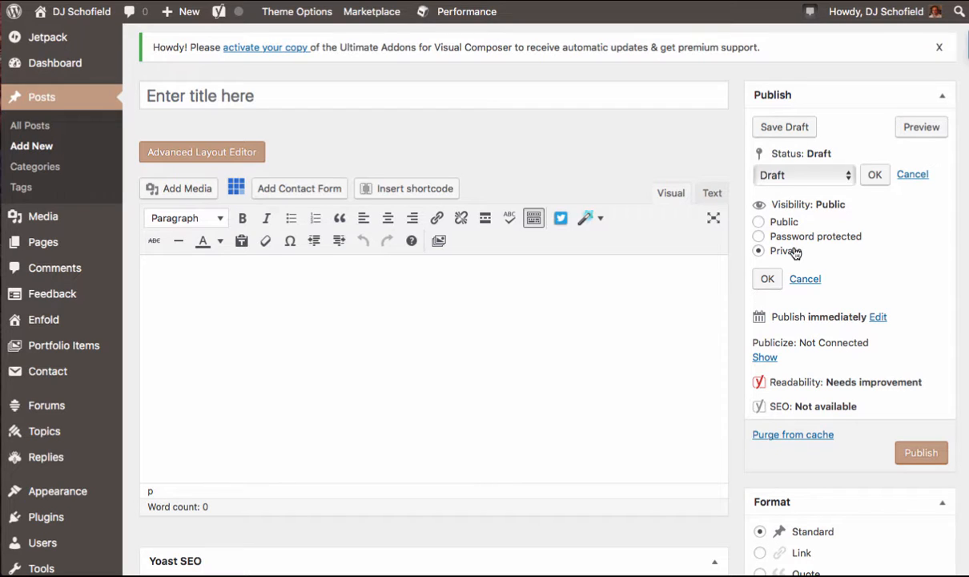
click(758, 238)
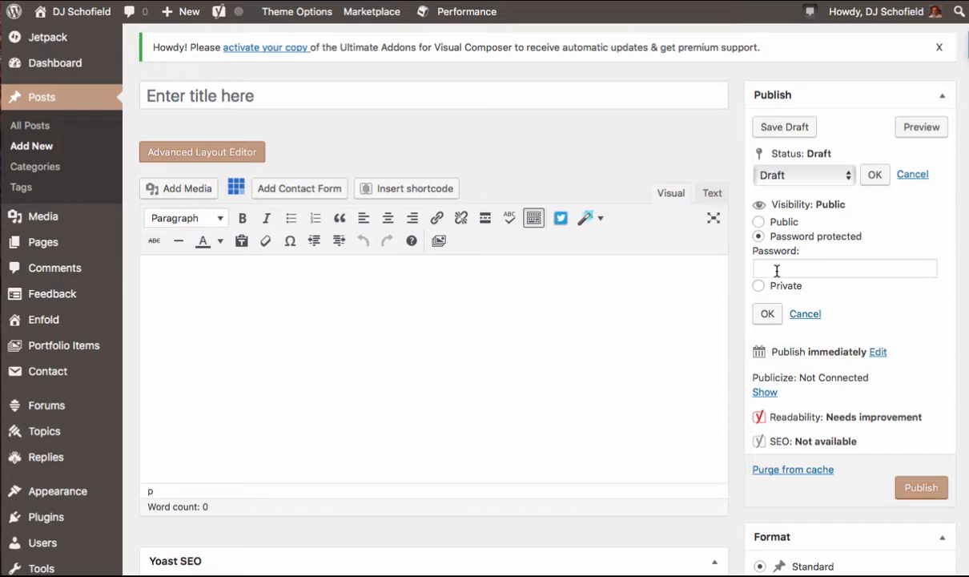
click(759, 225)
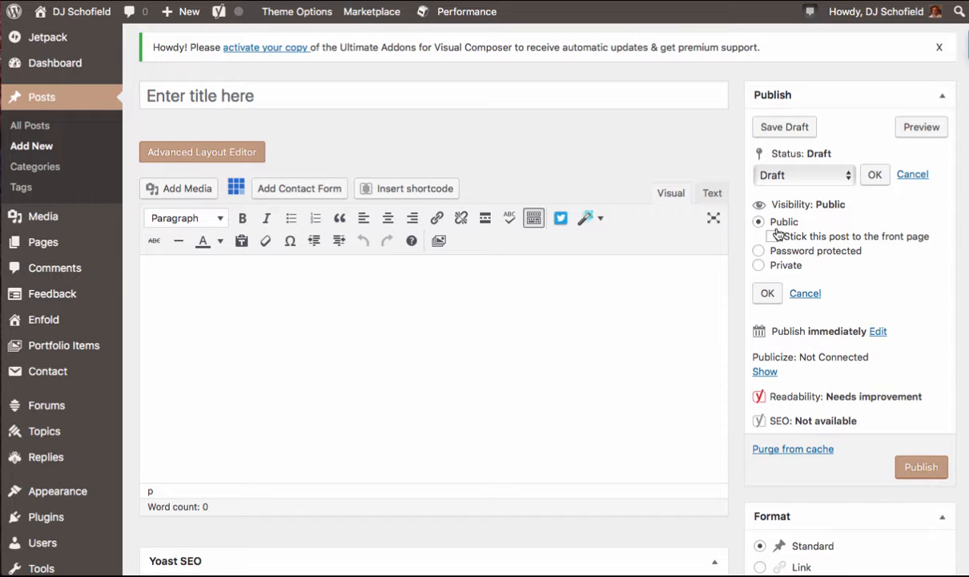
click(767, 290)
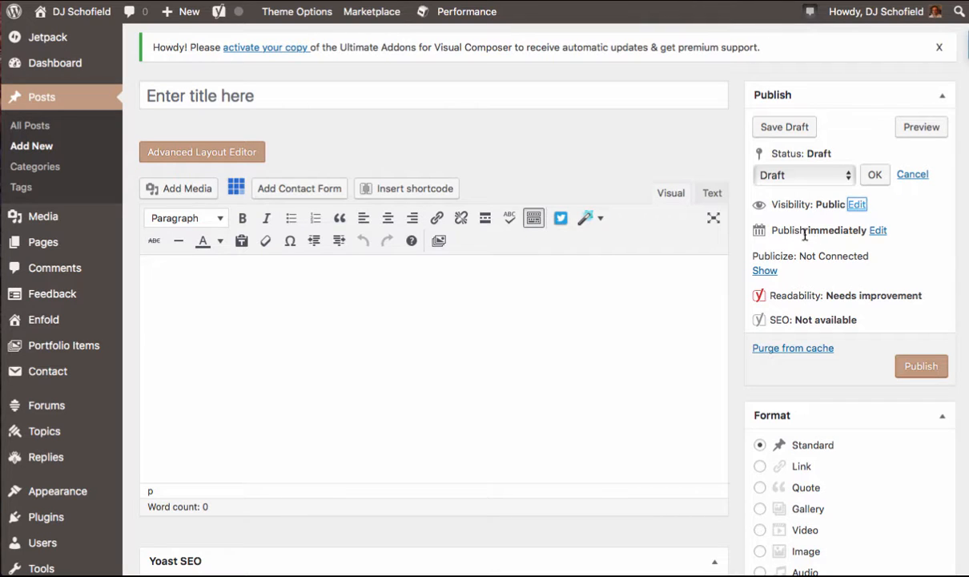
- View the post's publication date and time settings and cancel without scheduling
click(878, 232)
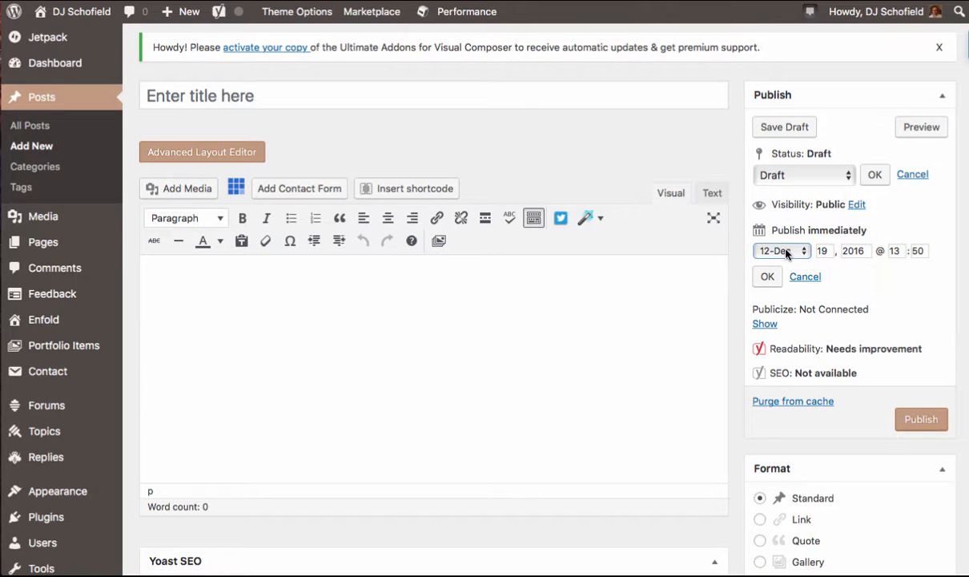
click(806, 278)
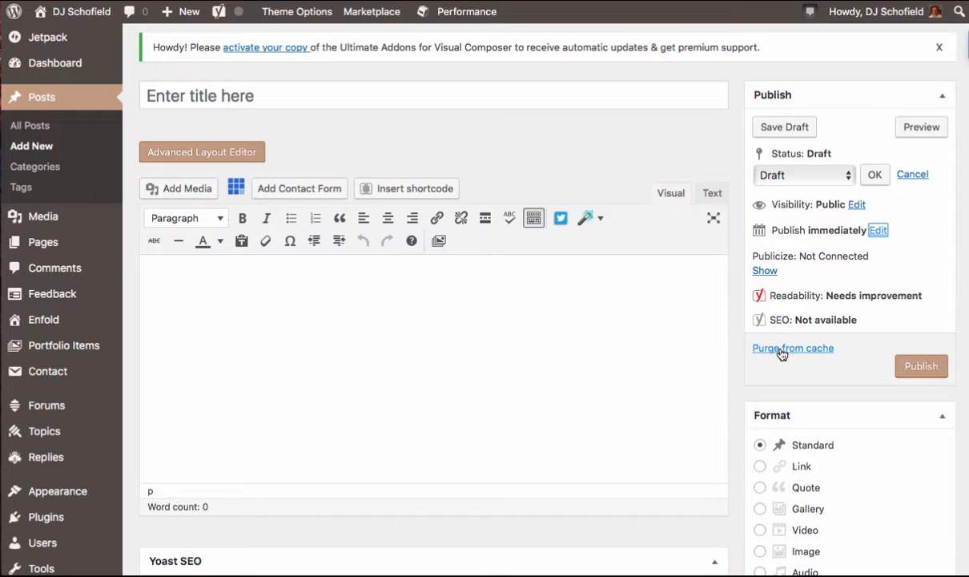
- Examine the post's Format, Categories, Tags, Yoast SEO, Layout and Sharing settings
scroll(769, 385, down, 1)
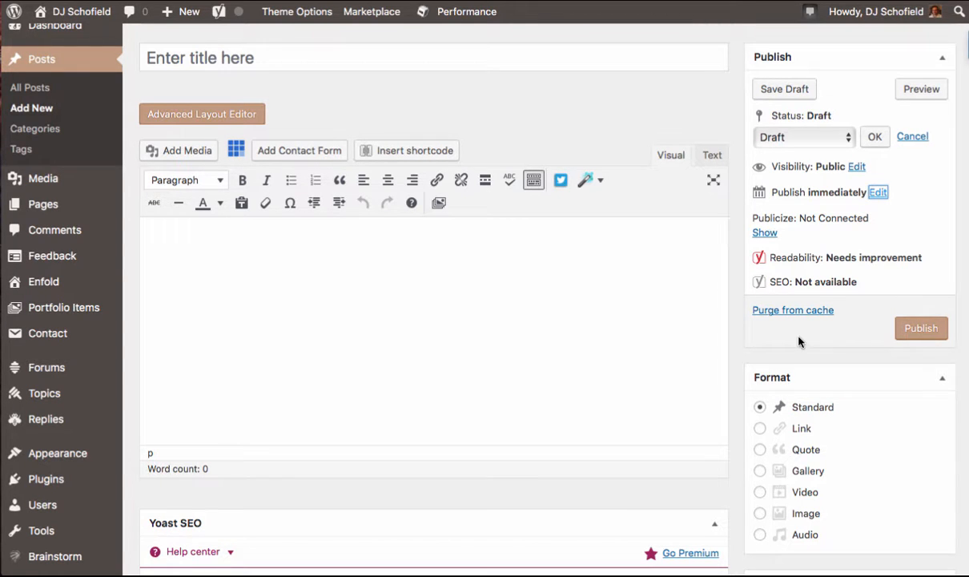
scroll(735, 349, down, 7)
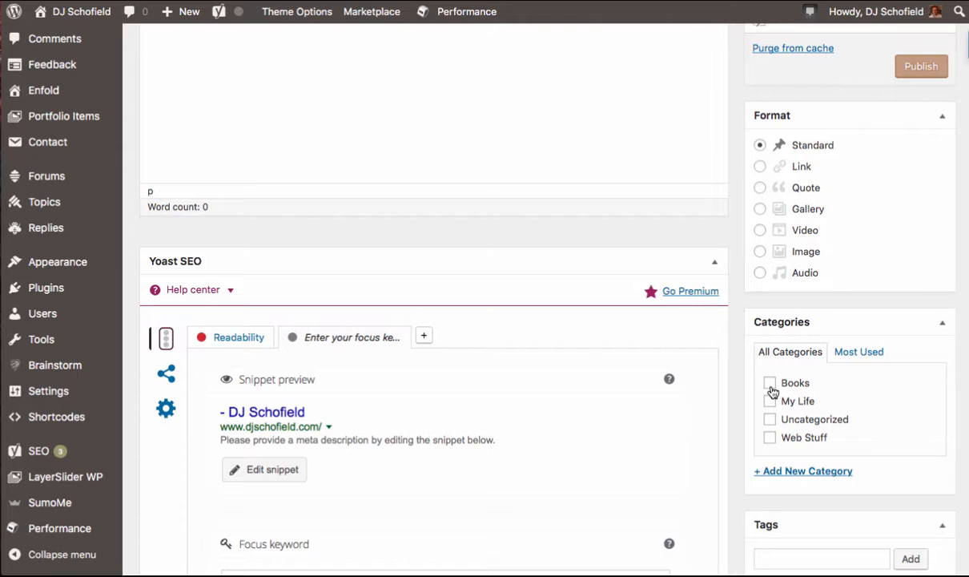
scroll(273, 158, down, 2)
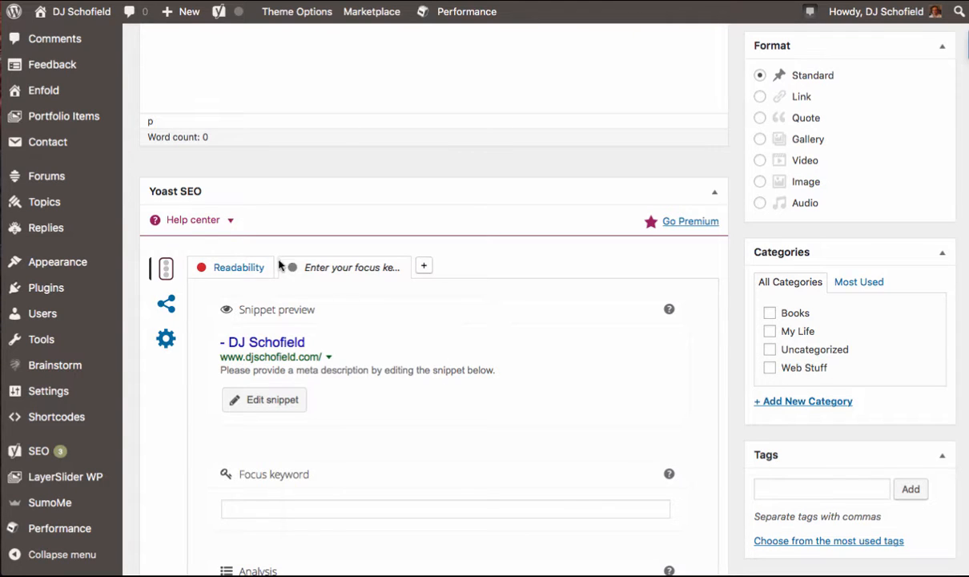
scroll(535, 448, down, 3)
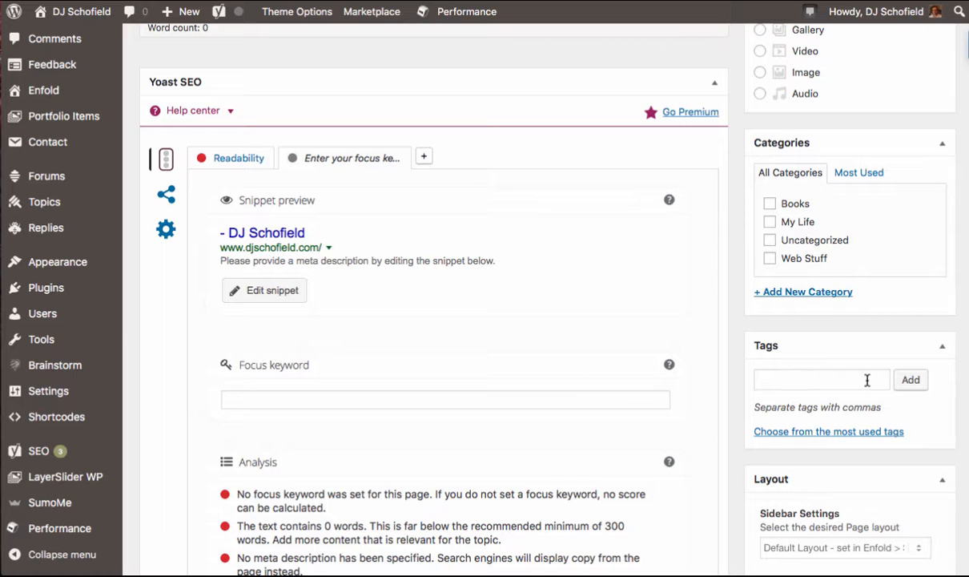
scroll(726, 475, down, 2)
scroll(753, 417, down, 1)
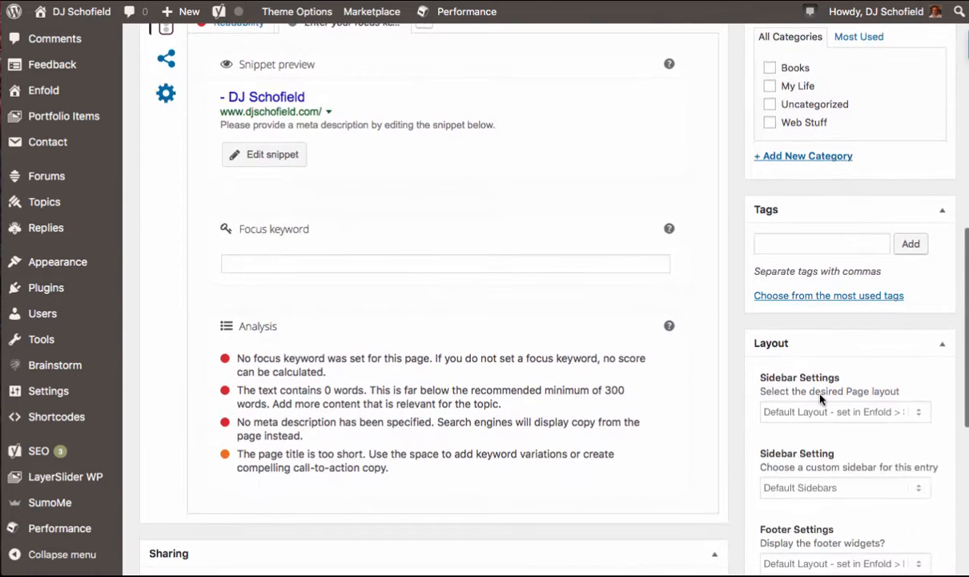
scroll(793, 480, down, 1)
scroll(819, 490, down, 5)
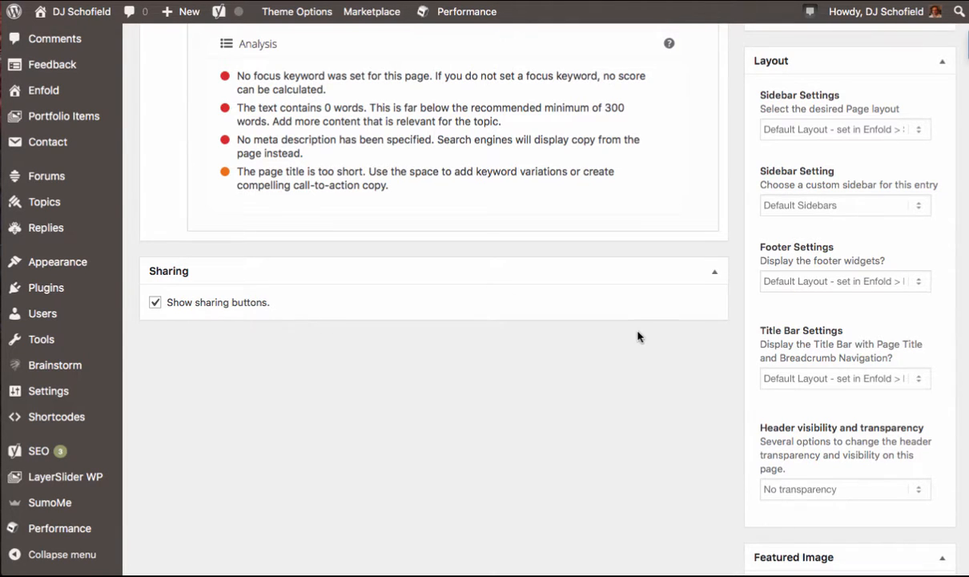
- View the new post's Featured Image settings, including the option to hide the image on the single post
scroll(639, 336, down, 3)
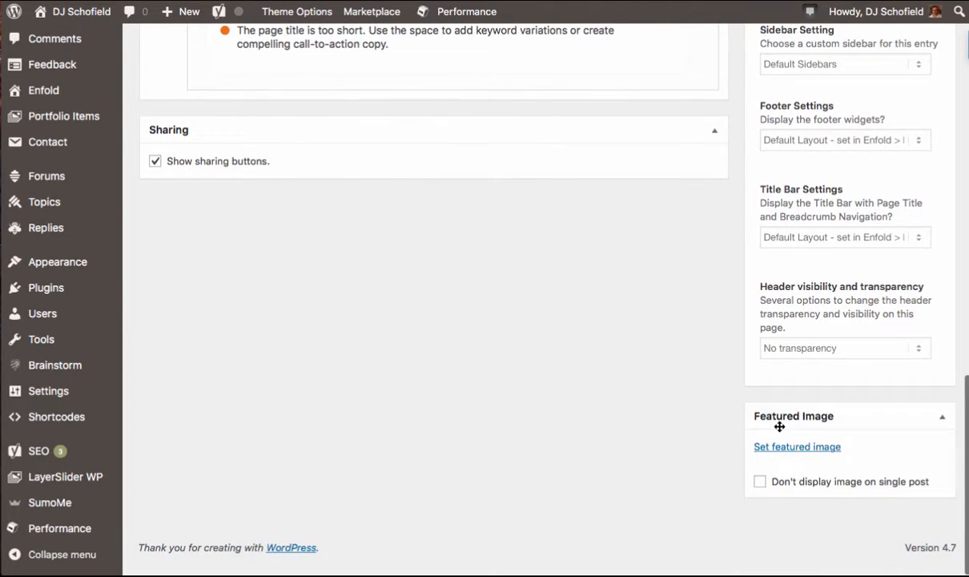
click(781, 426)
click(944, 463)
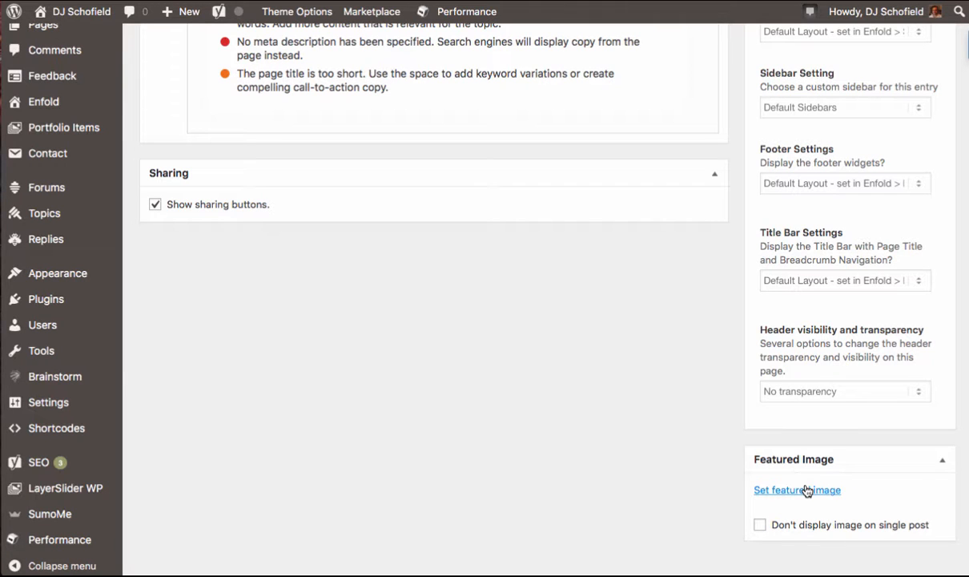
scroll(322, 366, up, 15)
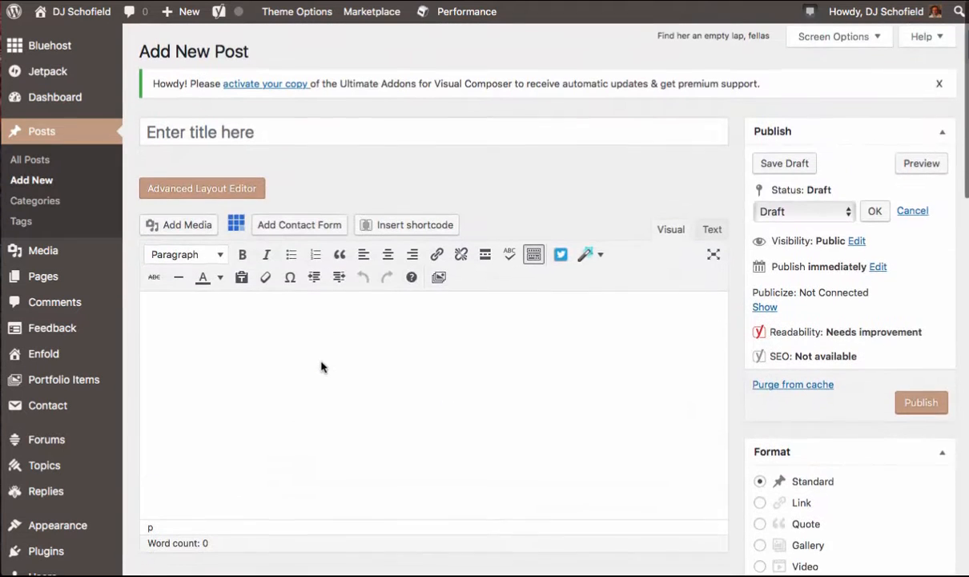
- Open the Media Library, examine the attachment details of dj-mountain-2.jpg, including its file size, and close them
click(43, 251)
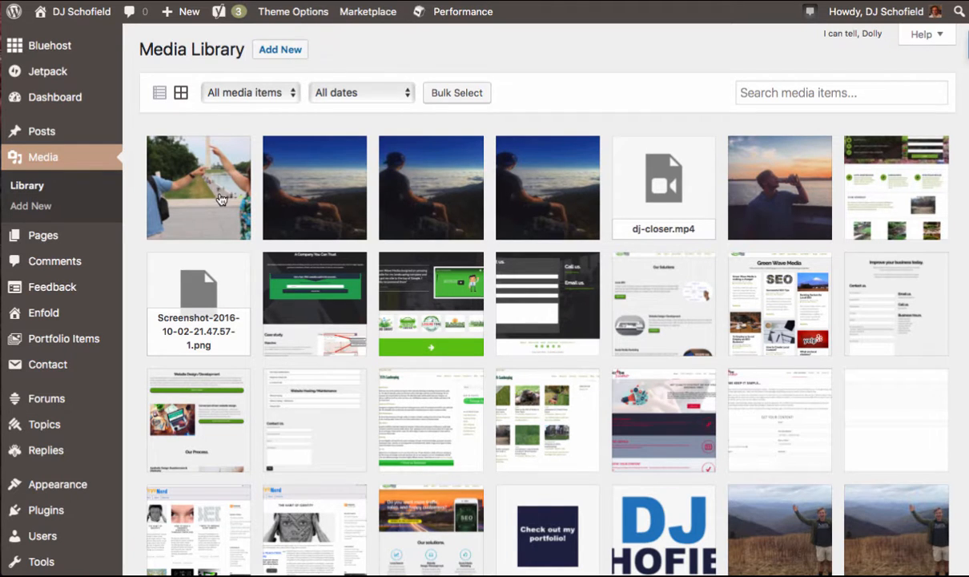
click(329, 180)
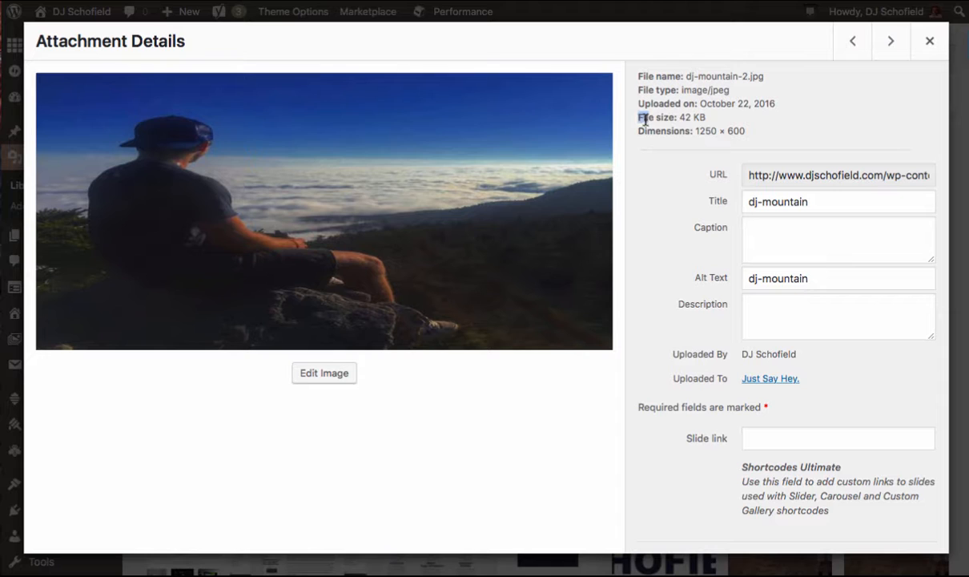
drag(641, 118, 707, 117)
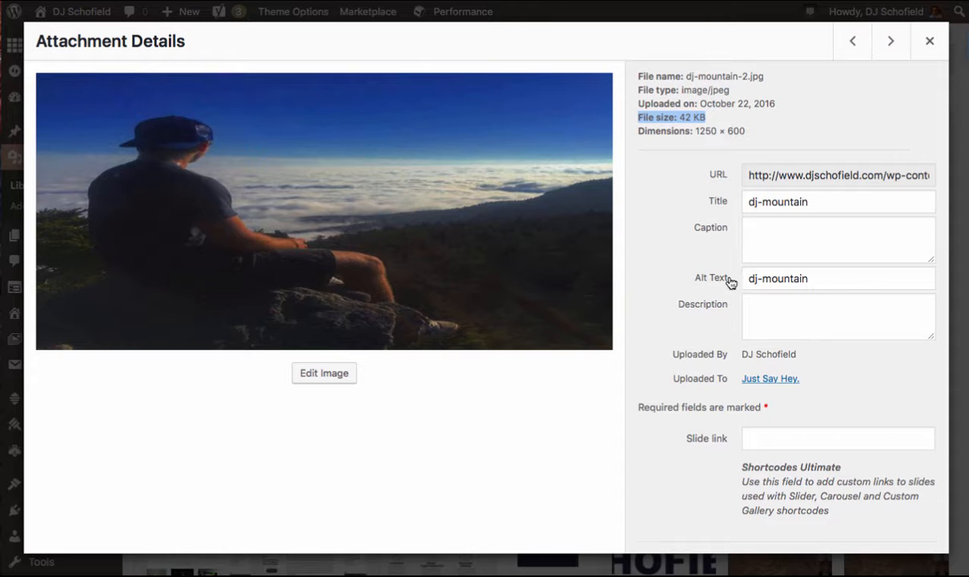
scroll(701, 379, down, 1)
scroll(701, 378, up, 1)
scroll(729, 359, down, 2)
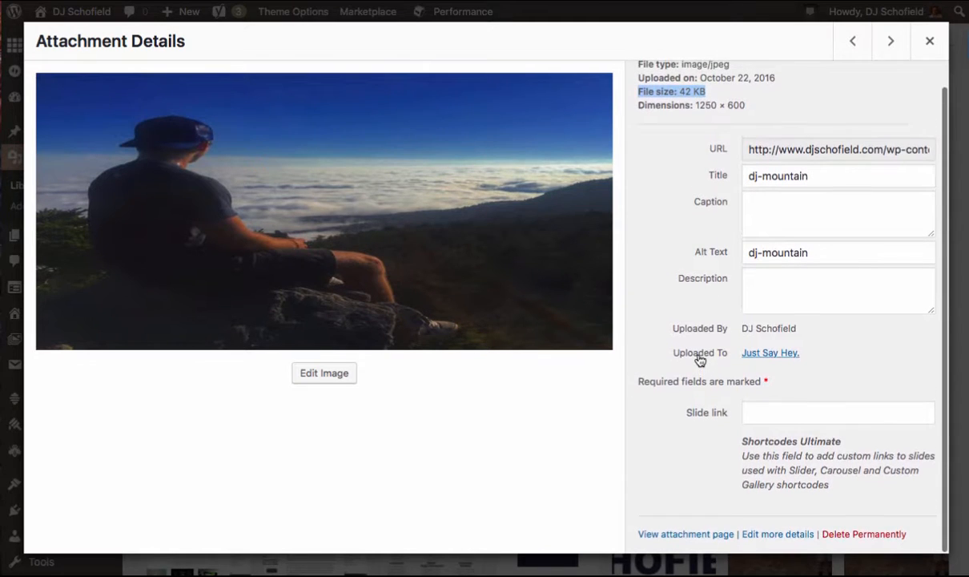
scroll(697, 359, up, 3)
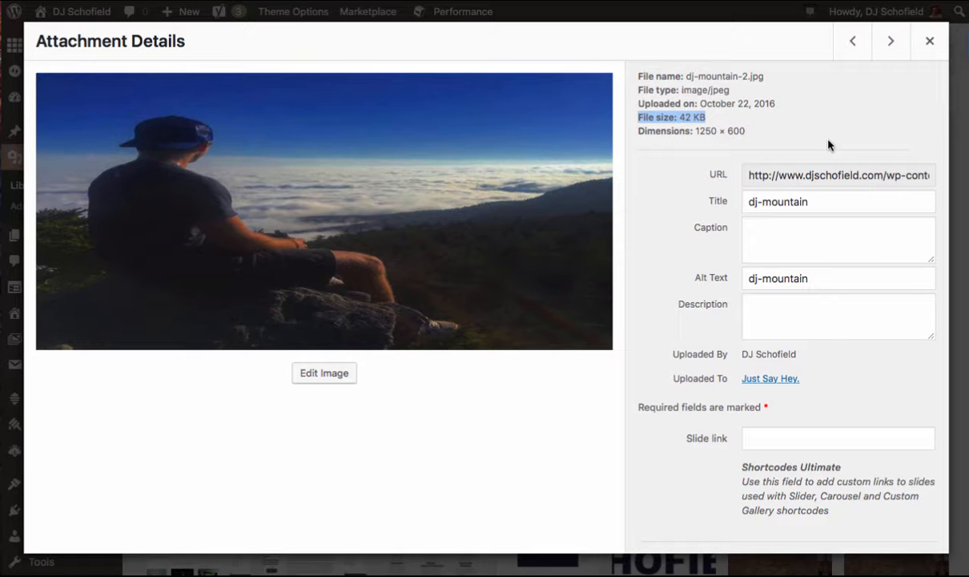
click(930, 47)
- Open the About Me page for editing from the list of all pages and look through its content
mouse_move(276, 26)
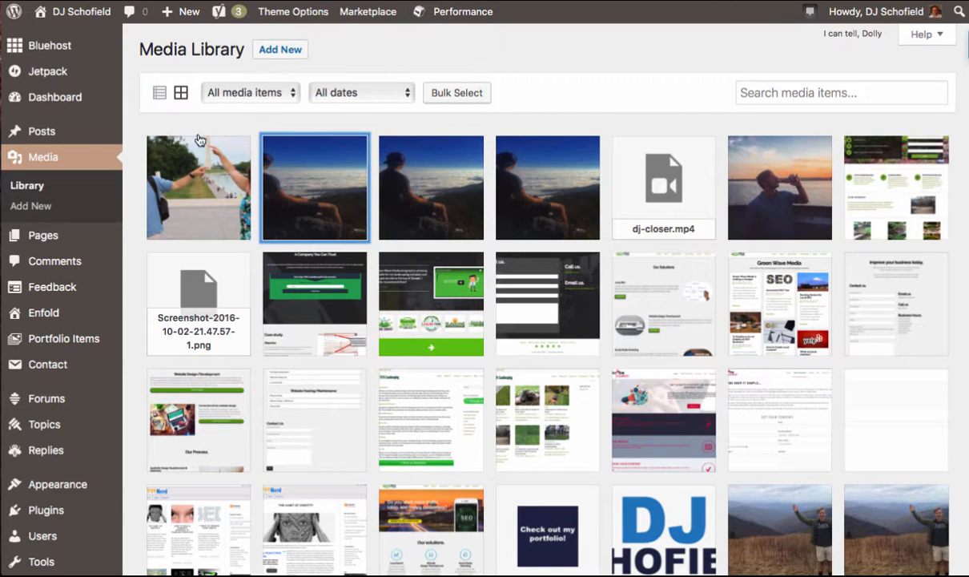
mouse_move(48, 234)
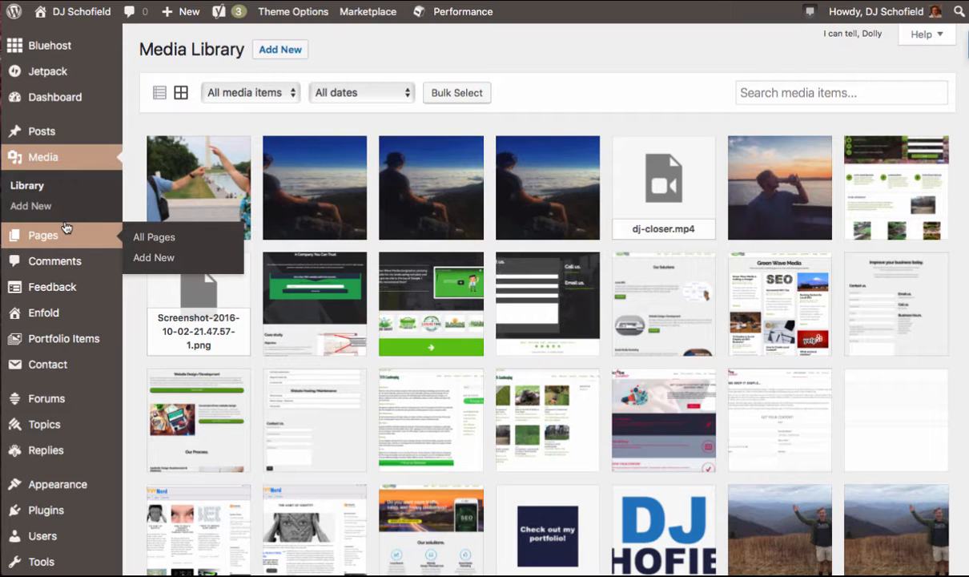
click(37, 233)
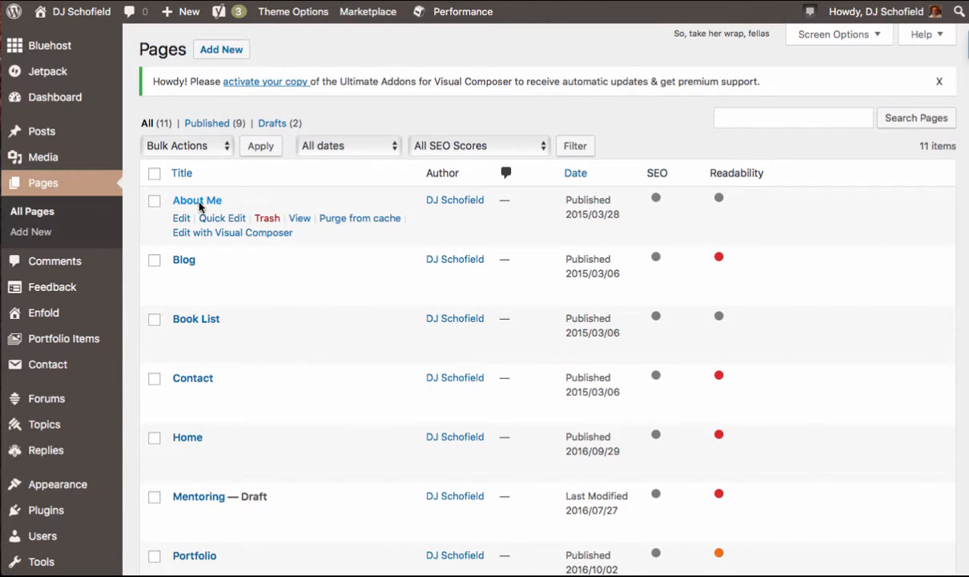
click(199, 204)
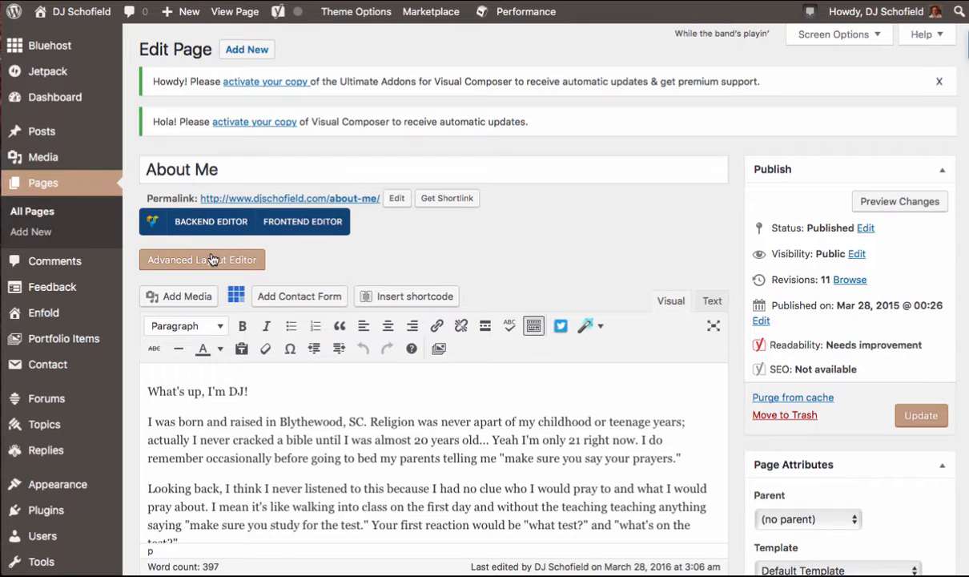
scroll(502, 260, down, 2)
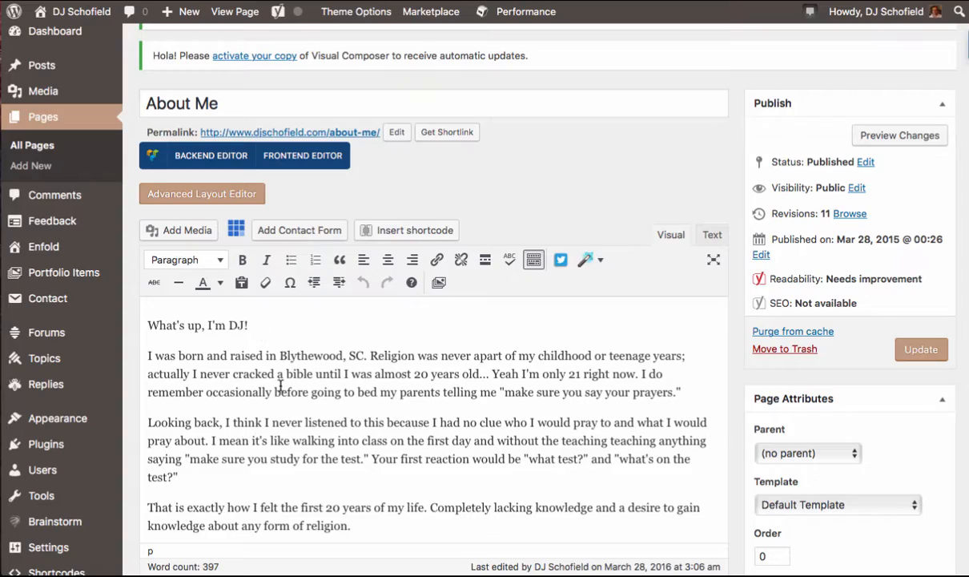
scroll(261, 337, down, 2)
scroll(261, 336, down, 10)
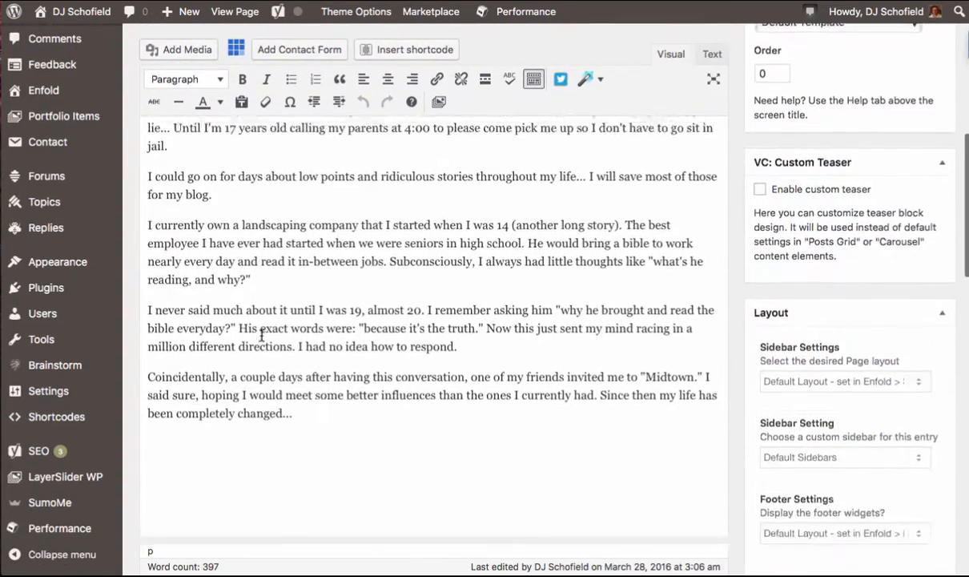
scroll(262, 336, up, 12)
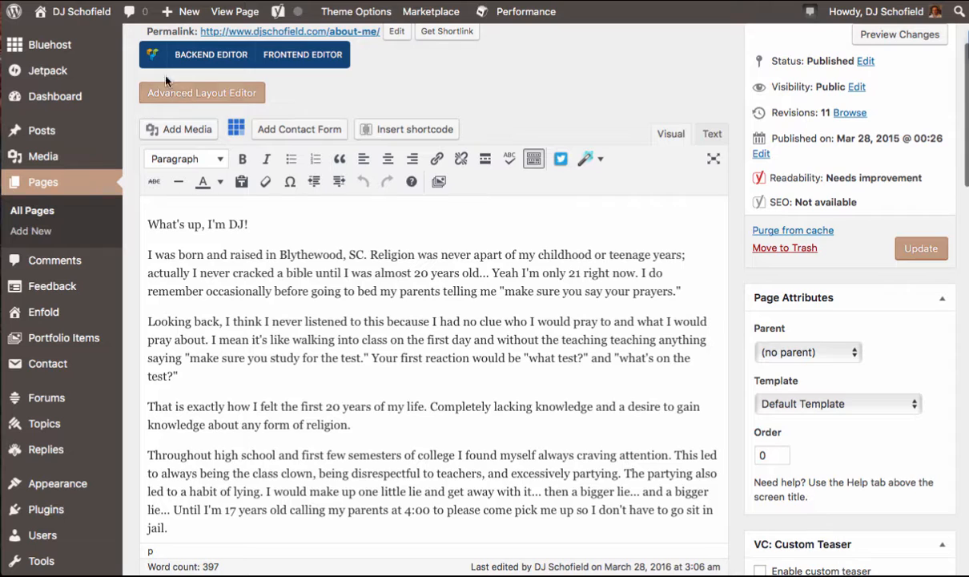
- Open the live site in a new browser tab and view the published About Me page
mouse_move(68, 11)
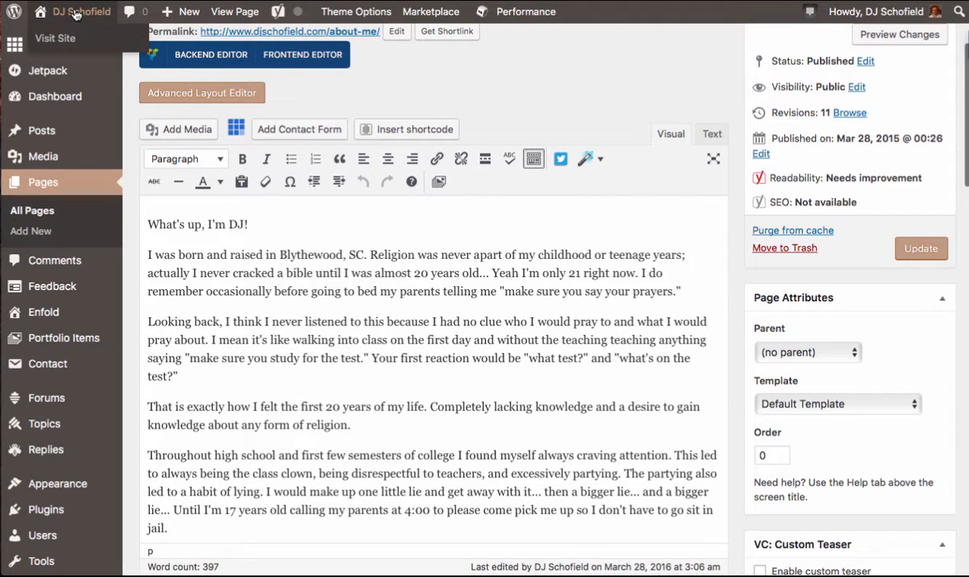
right_click(57, 40)
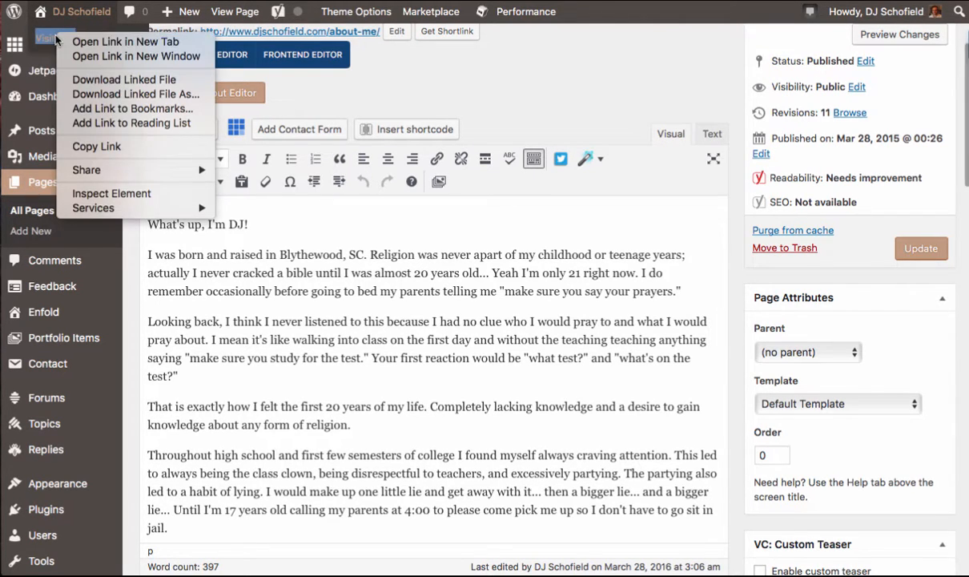
click(94, 43)
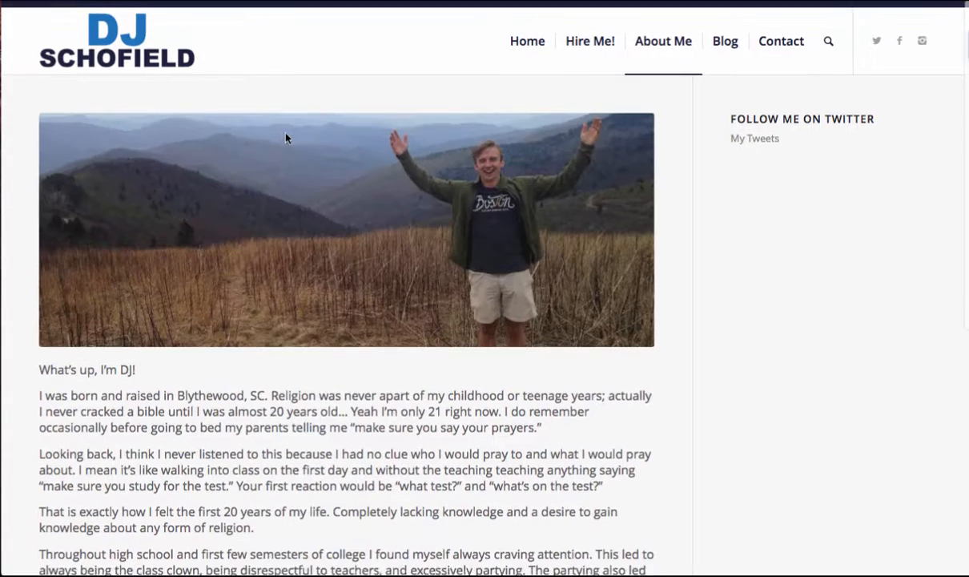
scroll(286, 137, down, 1)
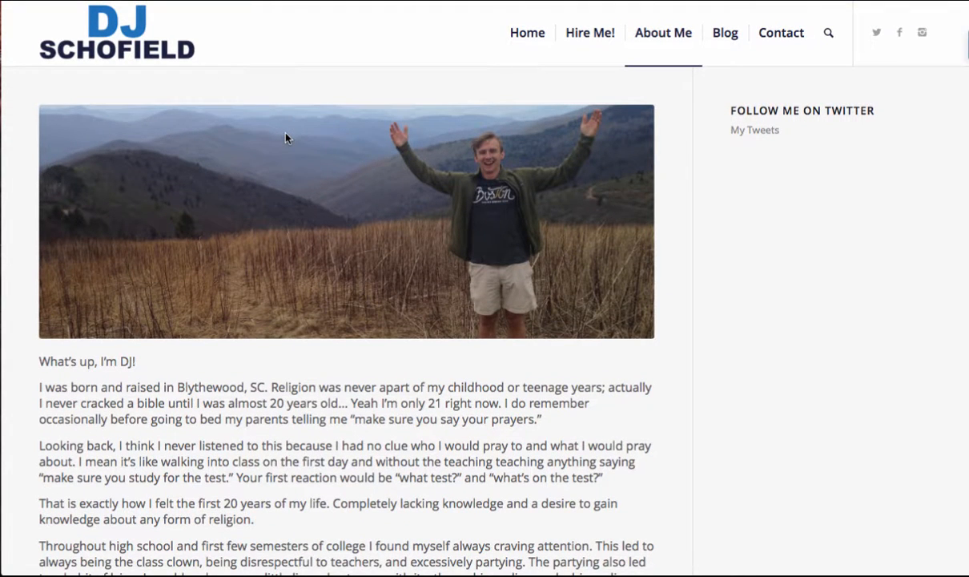
scroll(125, 394, down, 5)
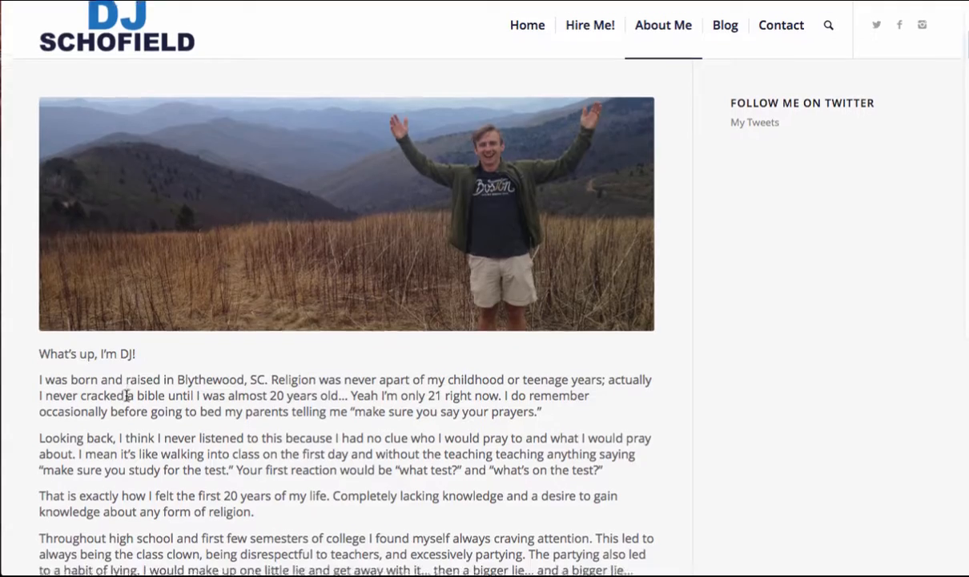
scroll(125, 396, up, 1)
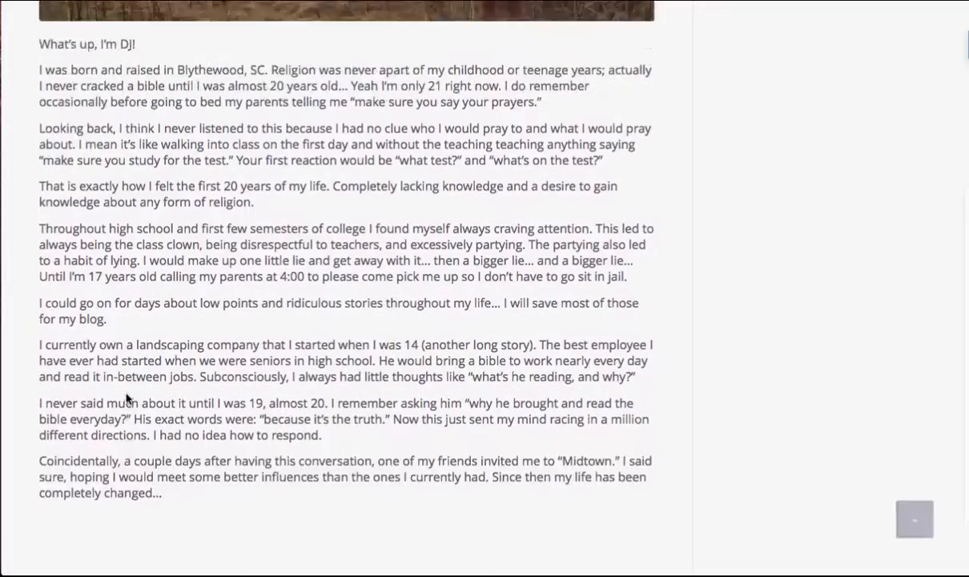
scroll(111, 439, up, 4)
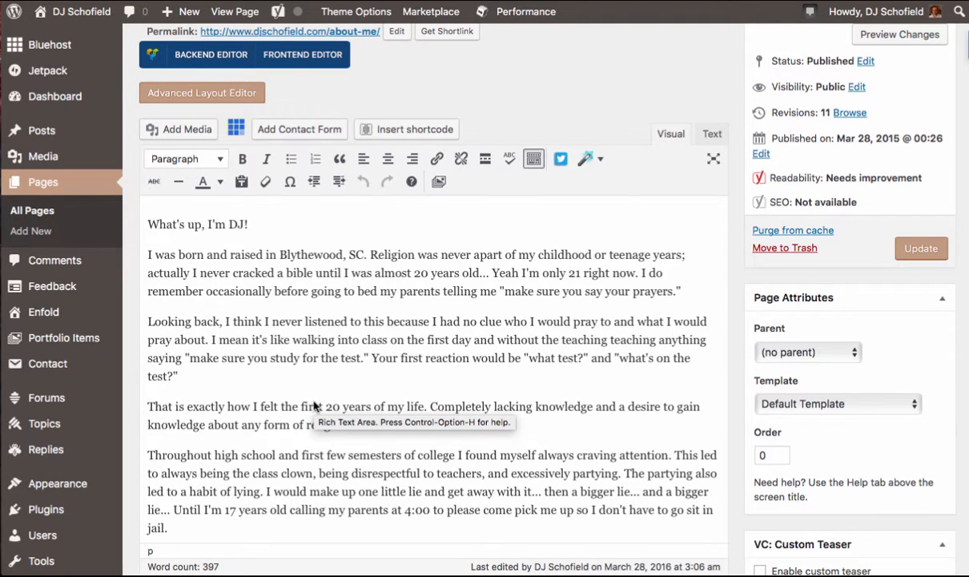
- Try adding blank lines below the opening greeting in the About Me page's editor and remove them again
scroll(315, 407, down, 6)
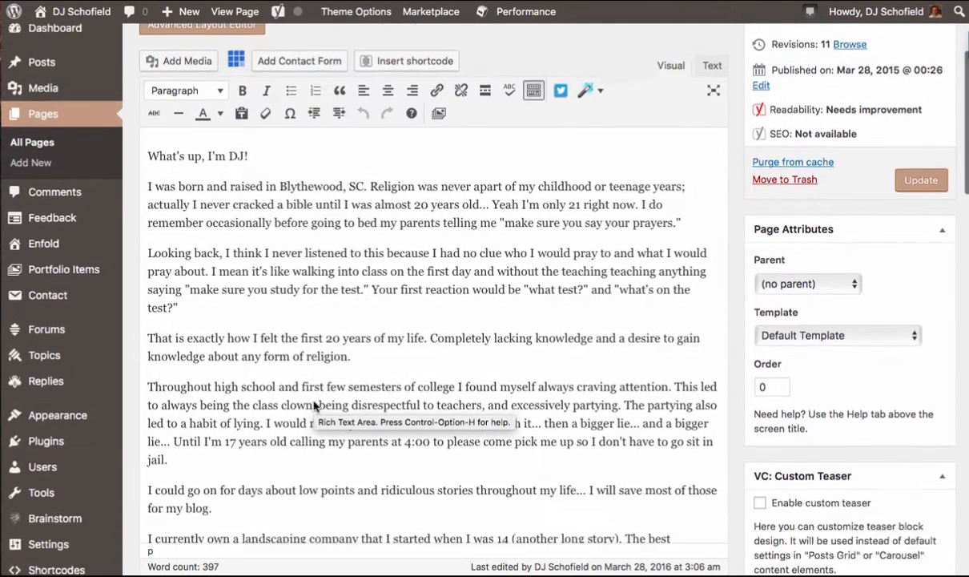
scroll(314, 407, up, 6)
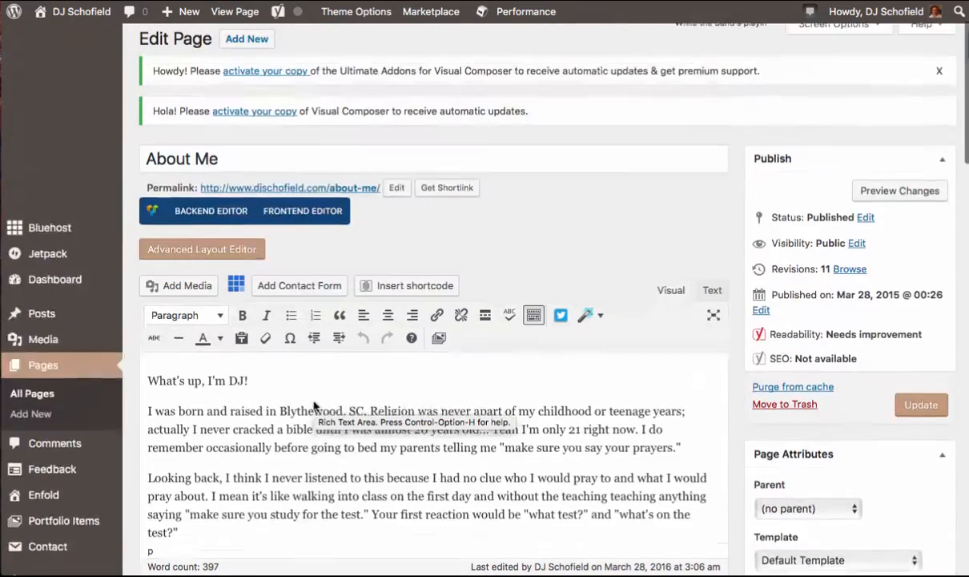
click(253, 392)
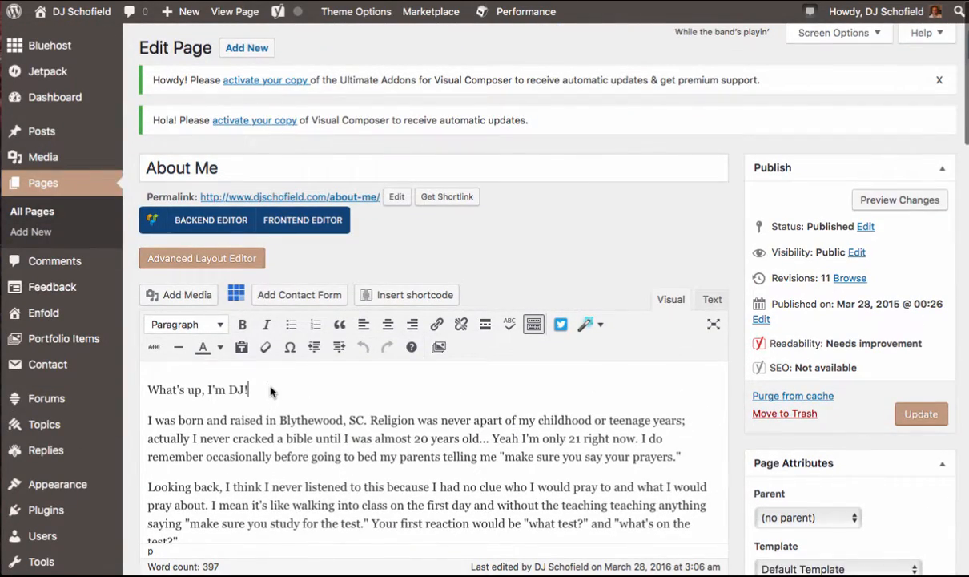
key(Return)
key(Return)
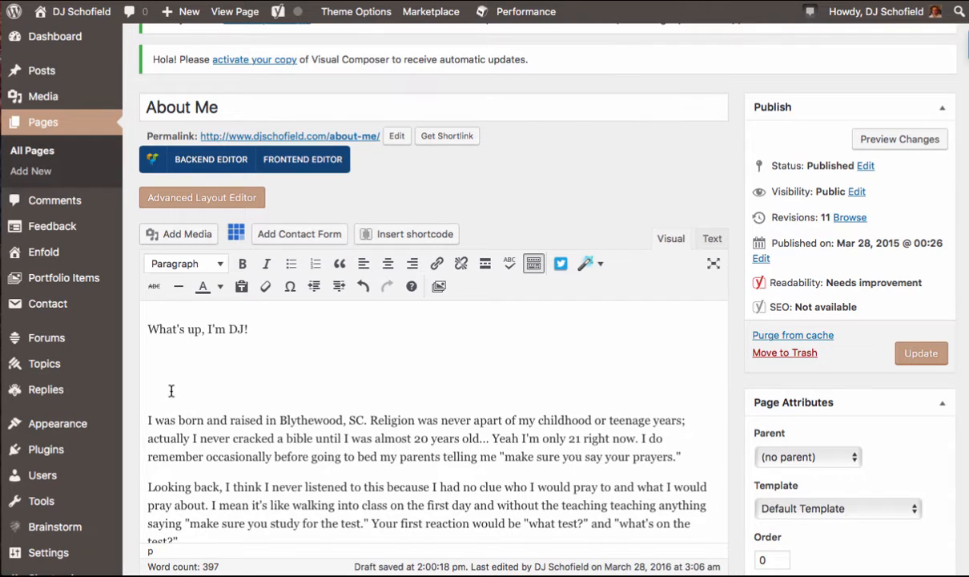
key(BackSpace)
key(BackSpace)
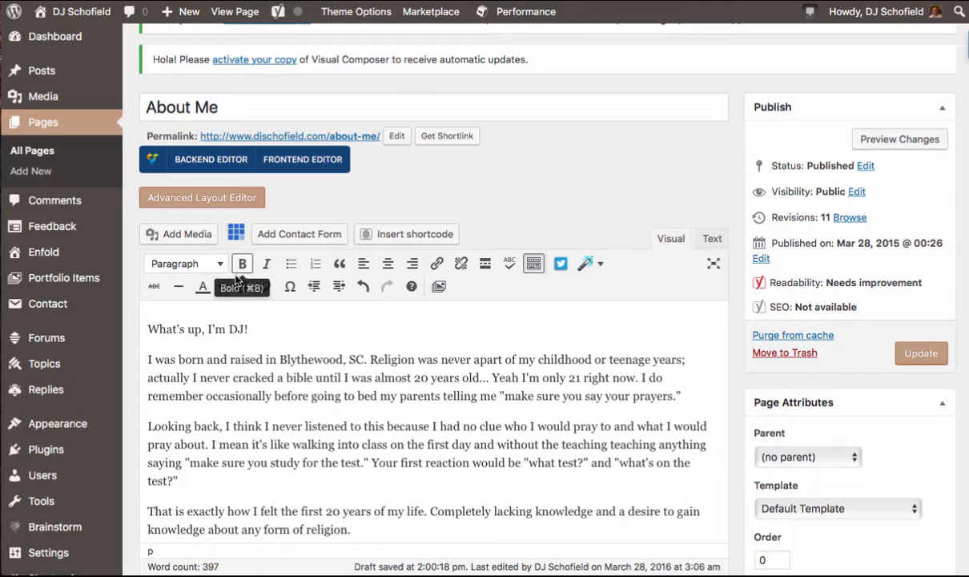
- Try the Heading 2 and Heading 1 styles on the opening greeting line and set it back to Paragraph
click(253, 331)
drag(253, 331, 147, 329)
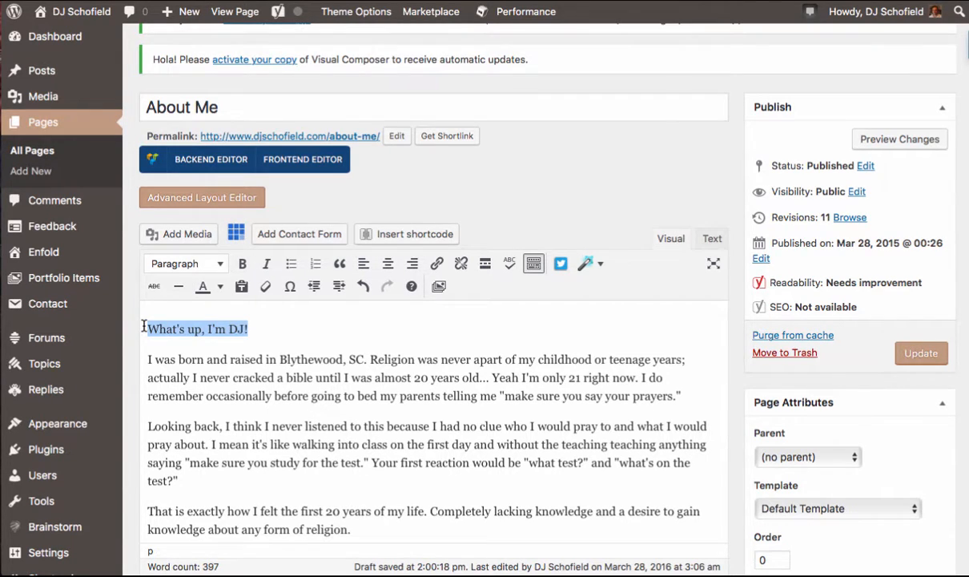
click(222, 266)
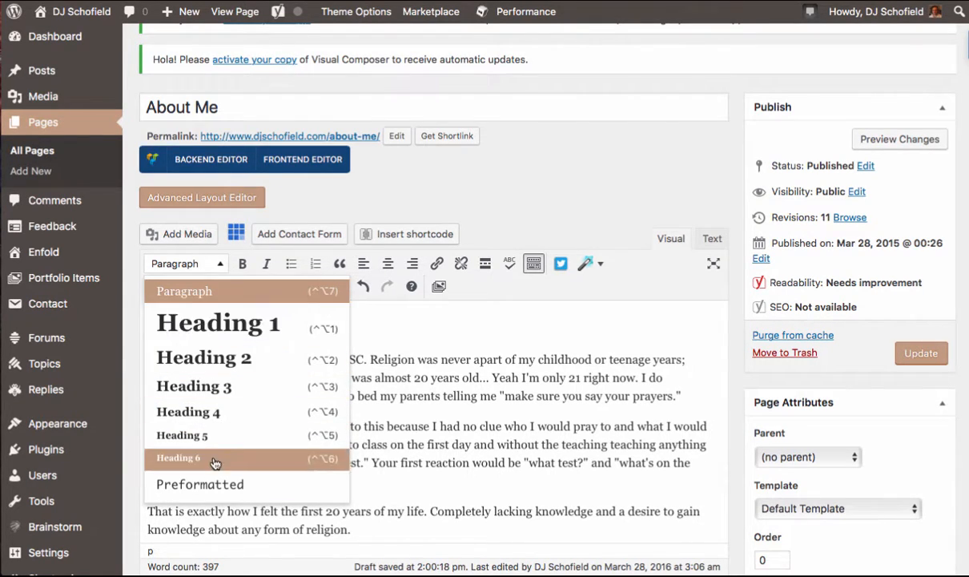
click(244, 360)
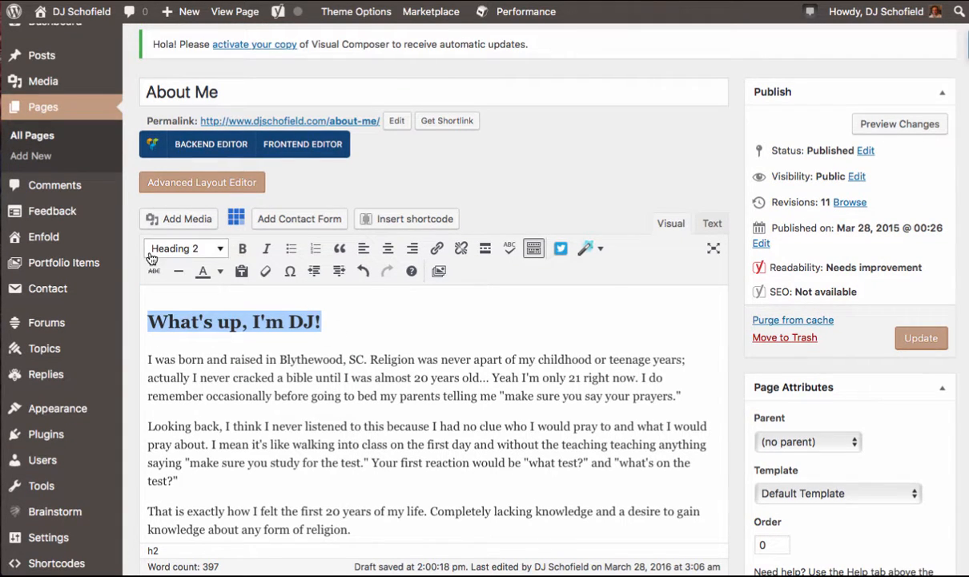
click(214, 248)
click(186, 309)
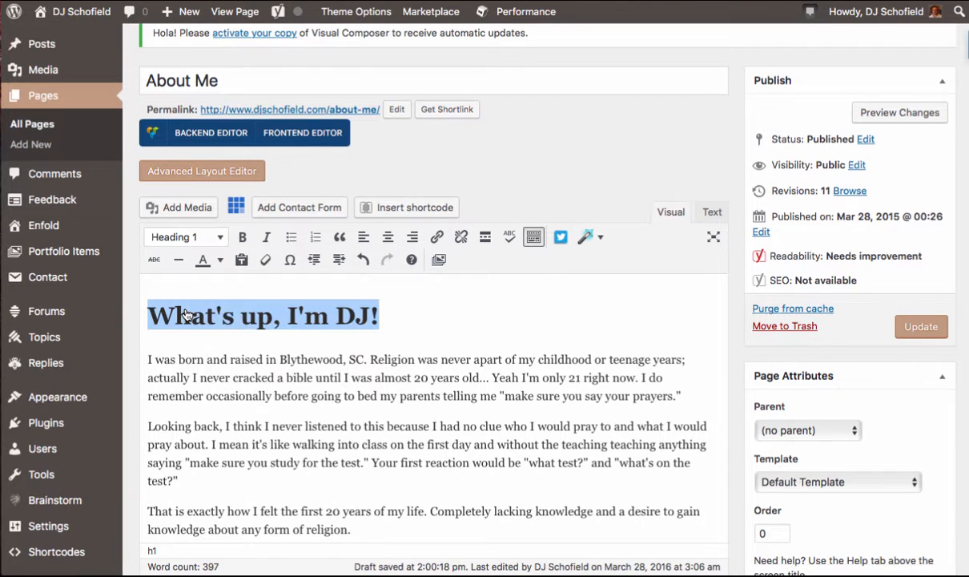
click(213, 237)
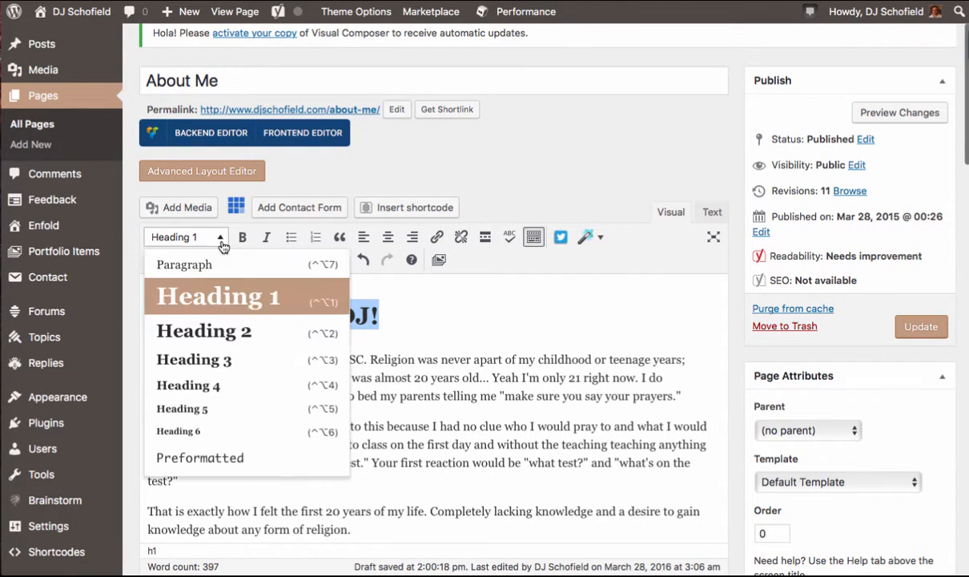
click(197, 266)
click(274, 297)
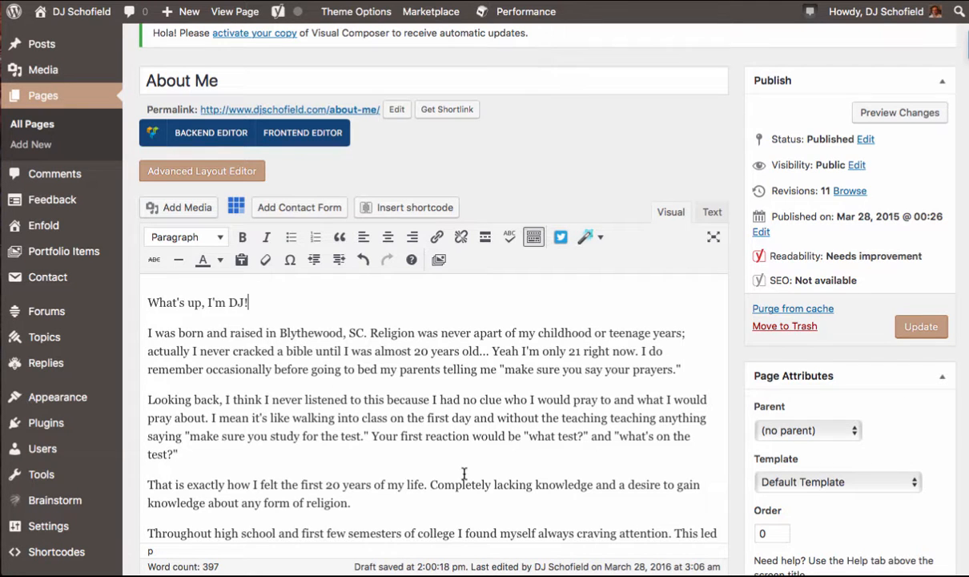
- Look at the available status and visibility options for publishing the About Me page, keeping Published and Public
scroll(464, 471, down, 1)
scroll(871, 240, up, 3)
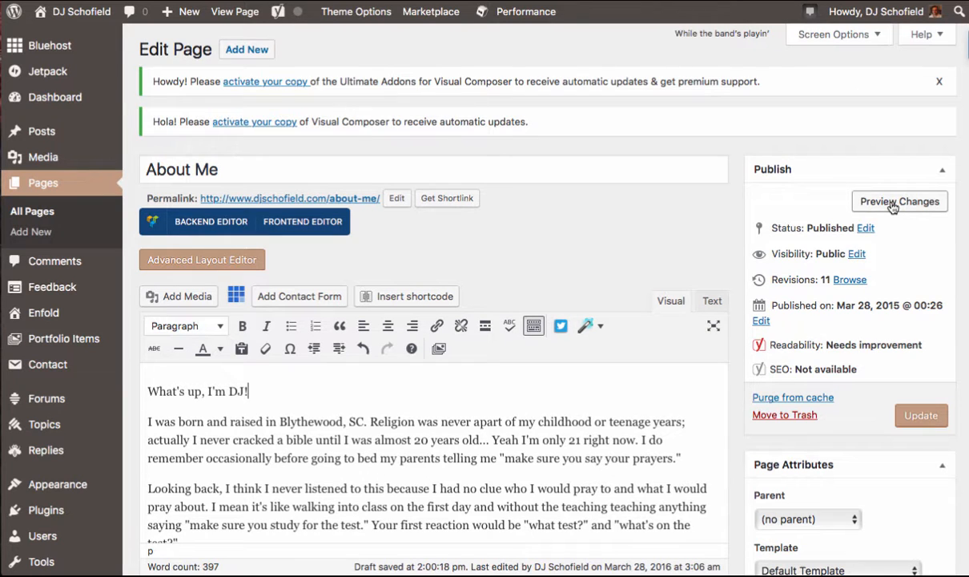
click(863, 229)
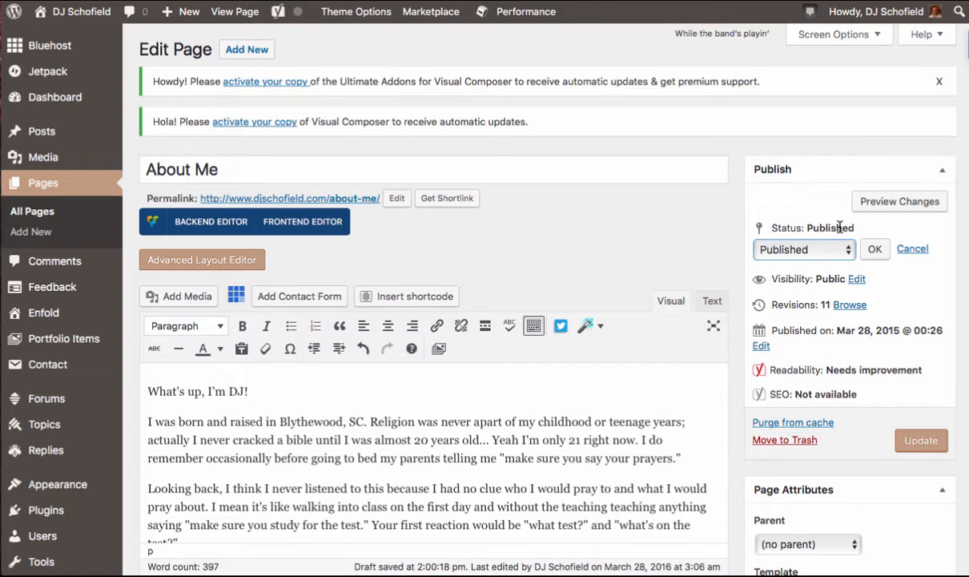
click(833, 254)
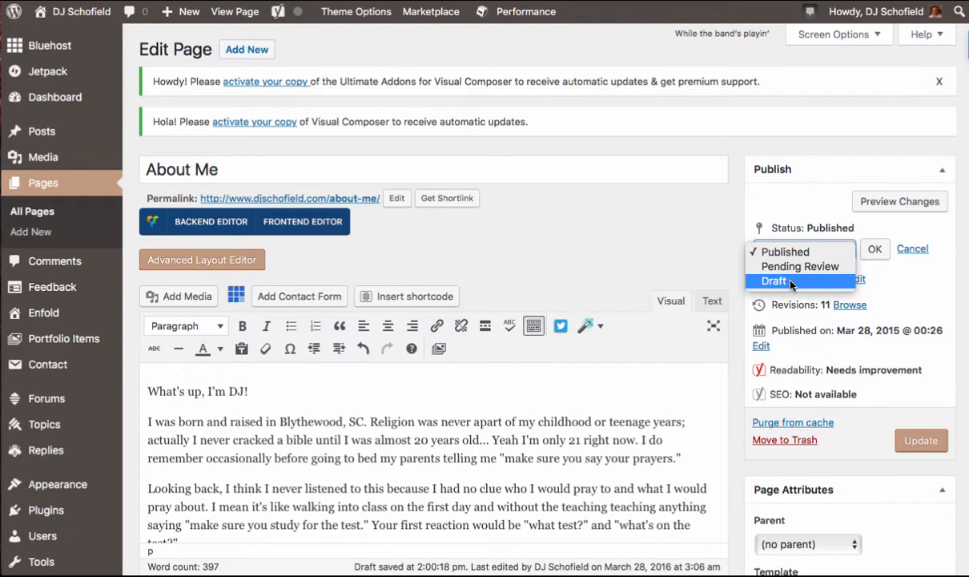
click(909, 298)
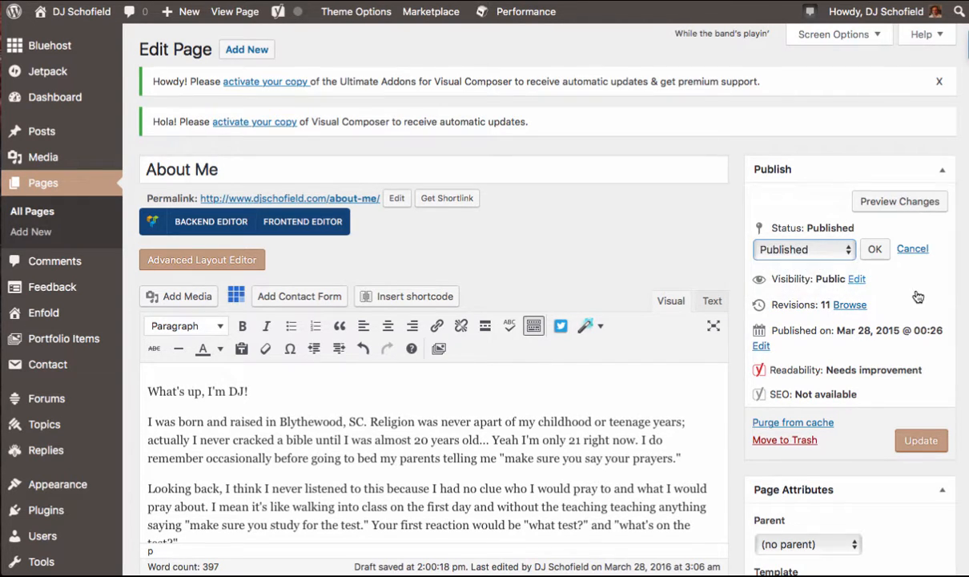
click(854, 282)
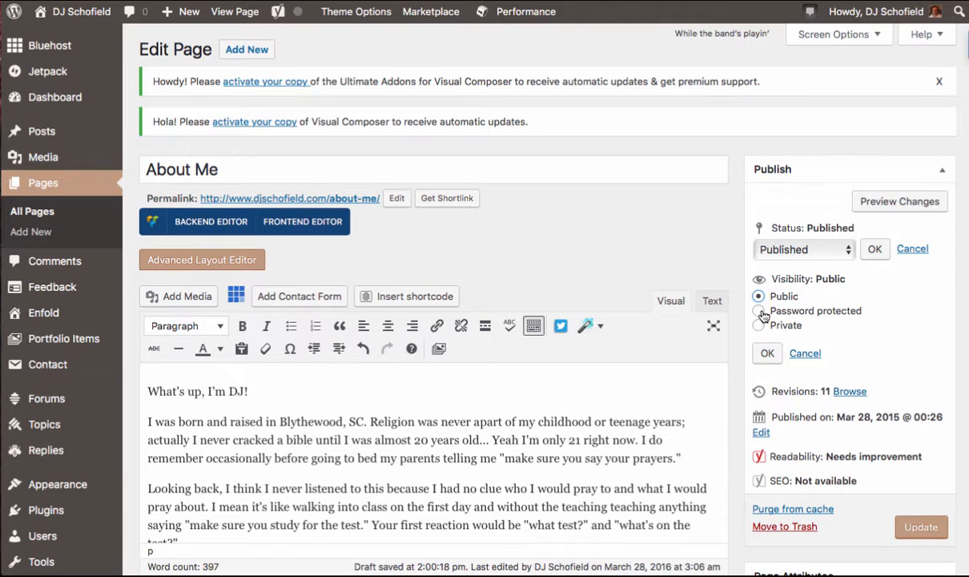
click(770, 353)
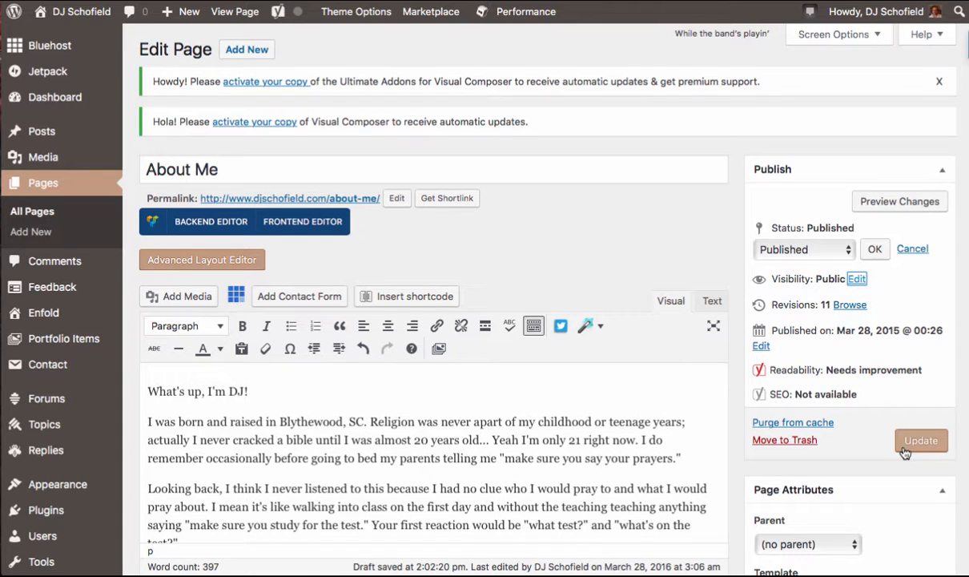
- View the parent and template settings in the page attributes, keeping the Default Template
scroll(834, 461, down, 4)
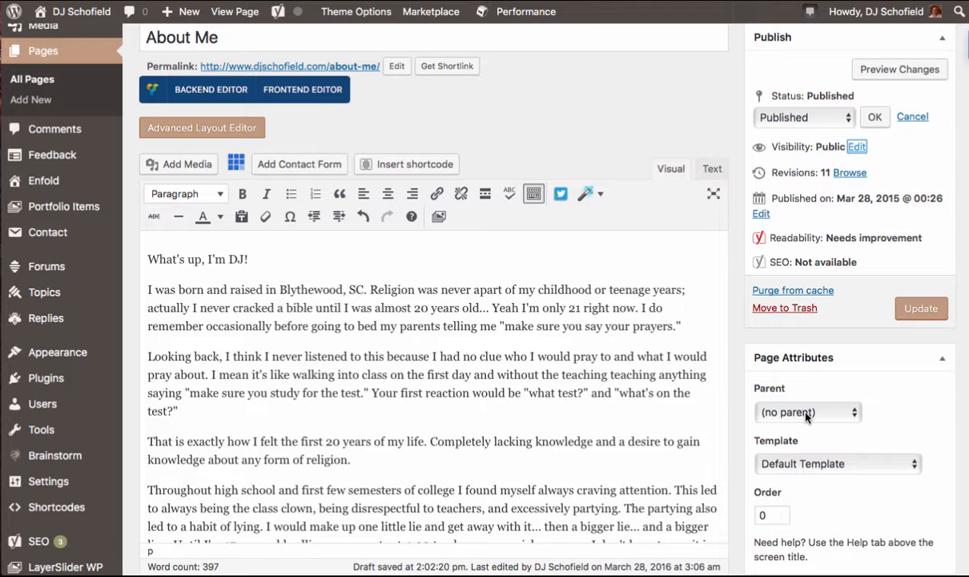
scroll(815, 410, down, 2)
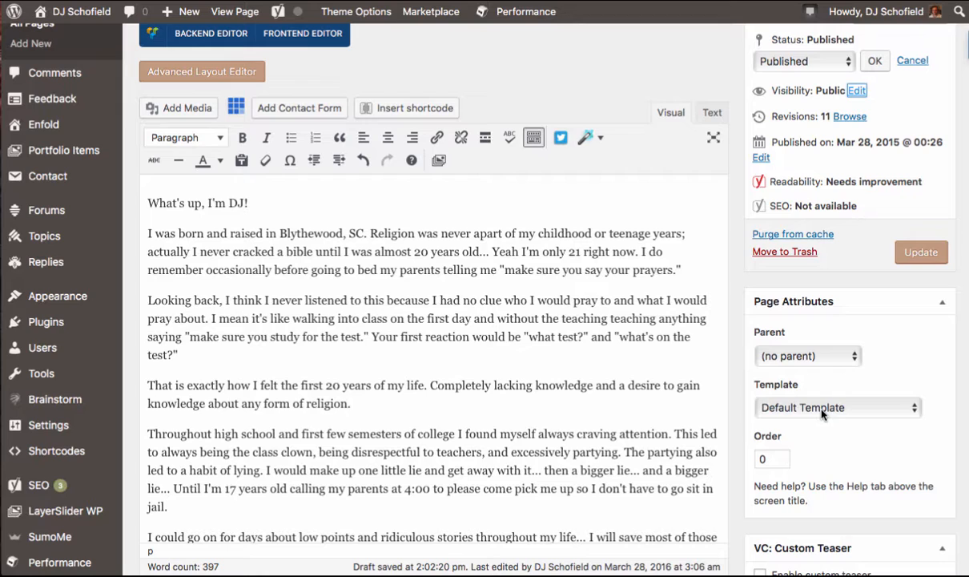
click(822, 407)
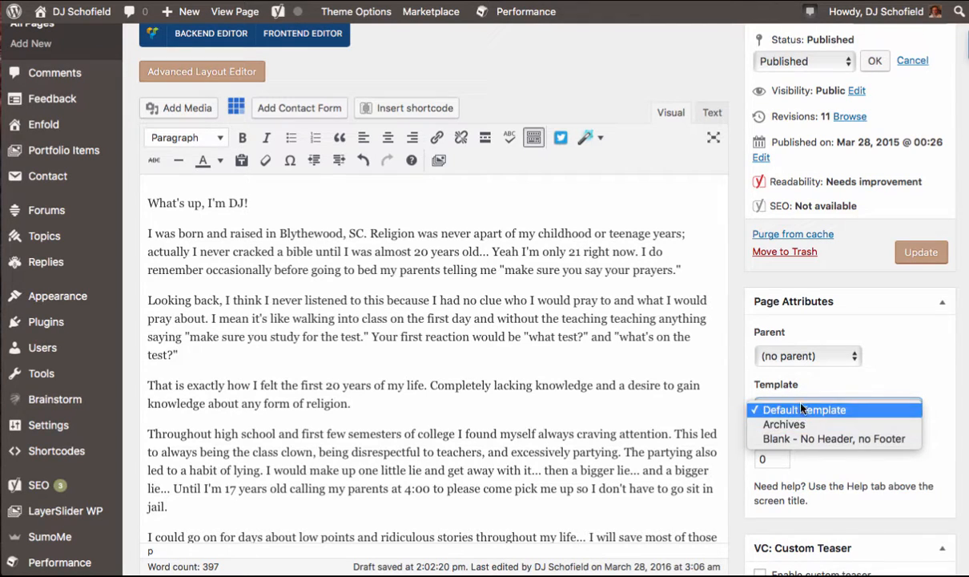
click(940, 392)
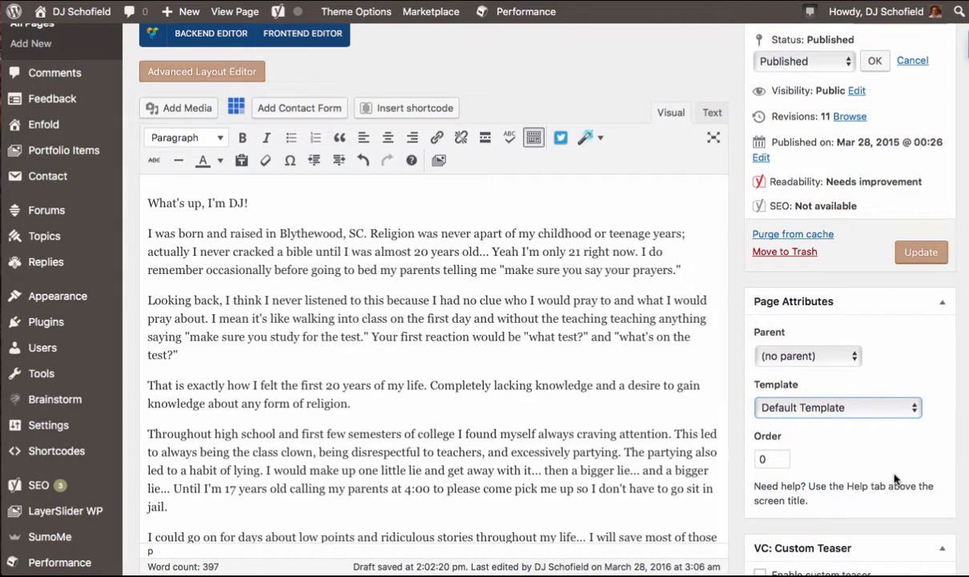
- Look through the page's custom teaser, layout and featured image settings, and compare the featured image with the live About Me page
scroll(849, 454, down, 3)
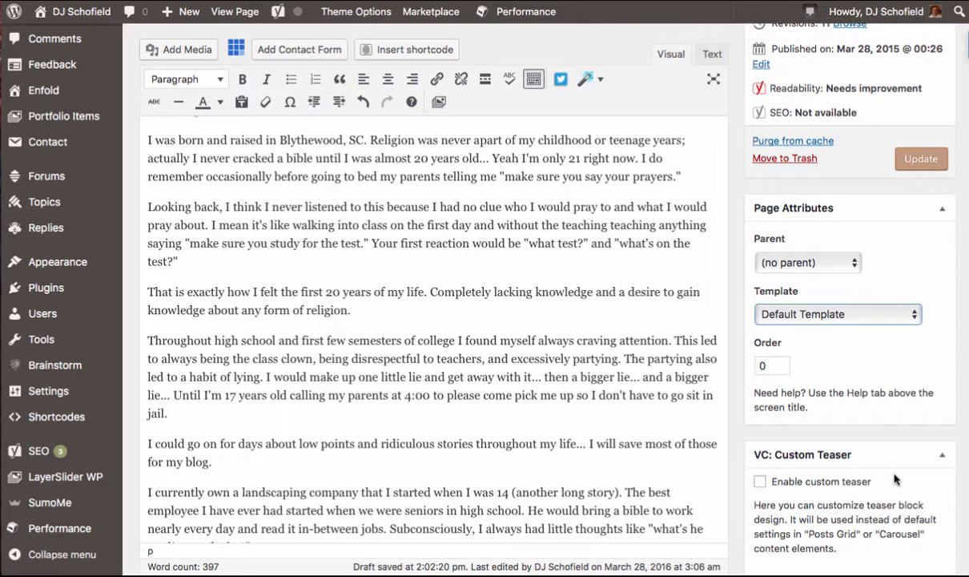
scroll(861, 409, down, 3)
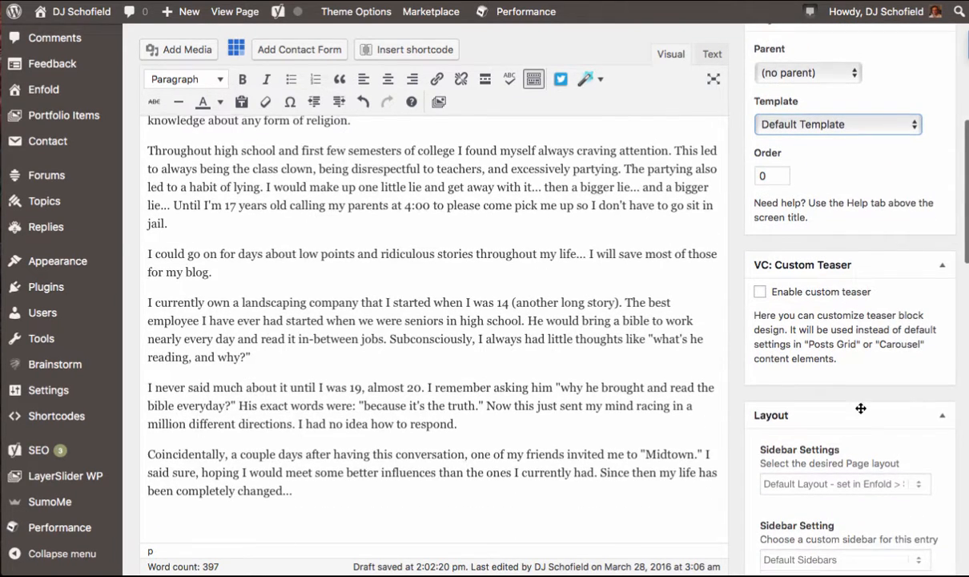
scroll(861, 405, down, 1)
scroll(837, 207, down, 5)
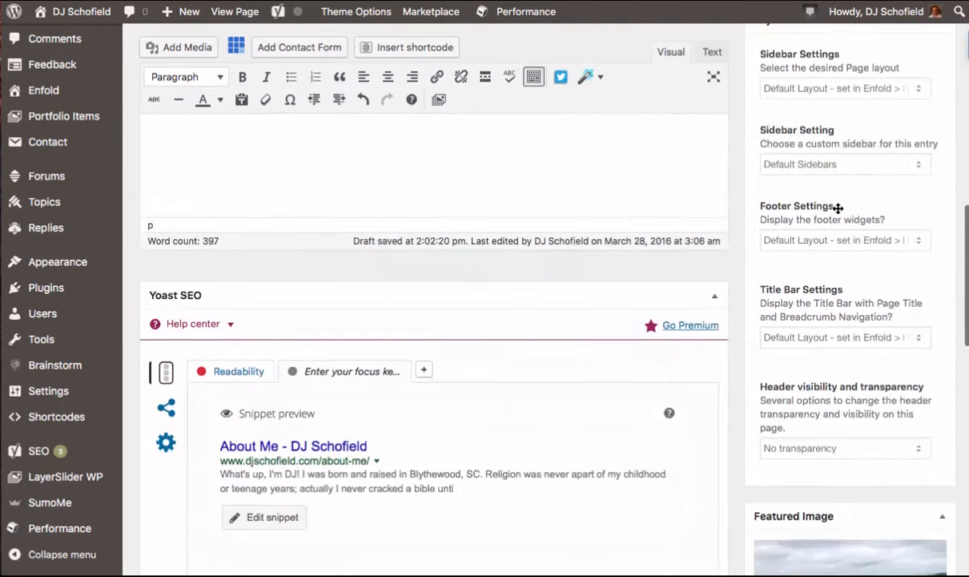
scroll(838, 207, down, 4)
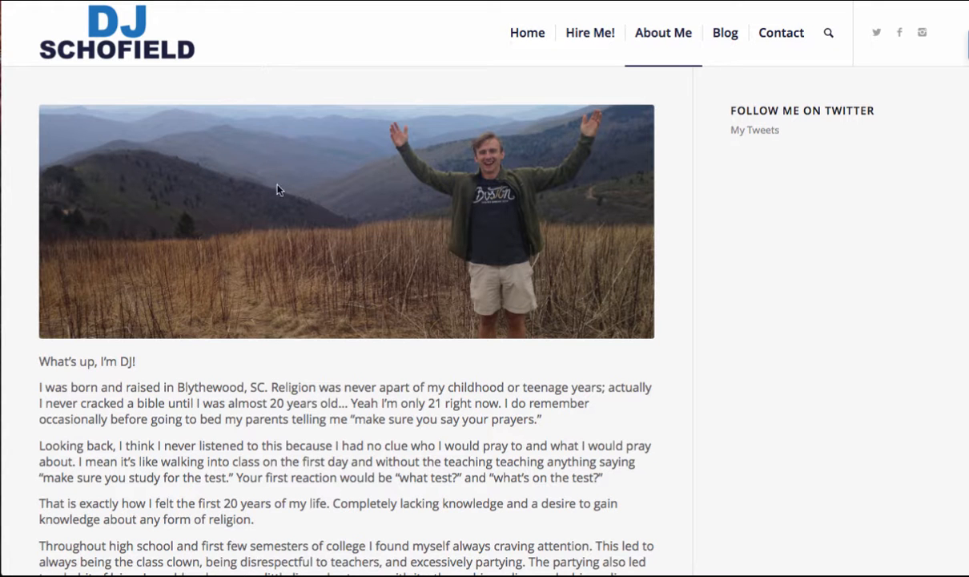
scroll(347, 189, up, 2)
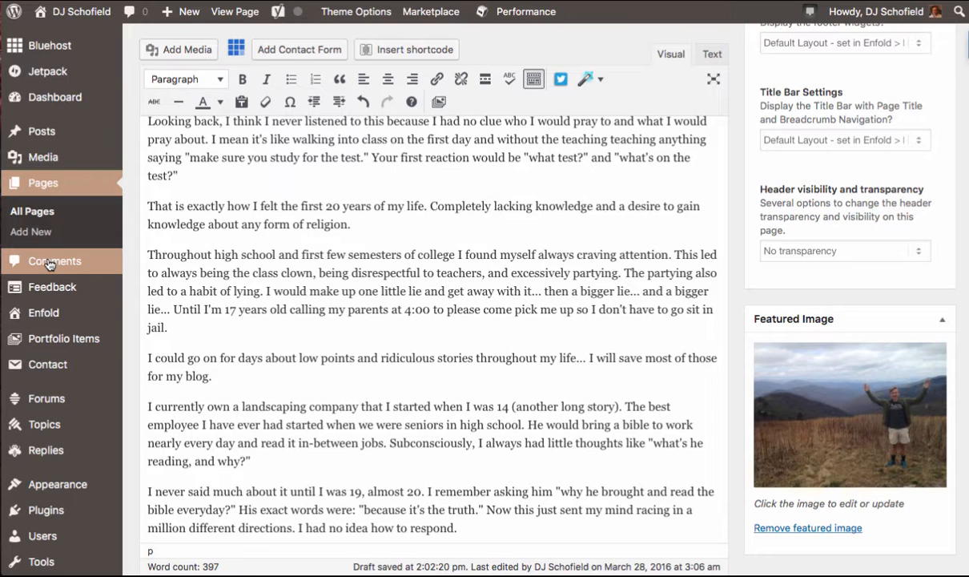
- Open the site's installed themes and look over the active and available ones
scroll(50, 265, down, 2)
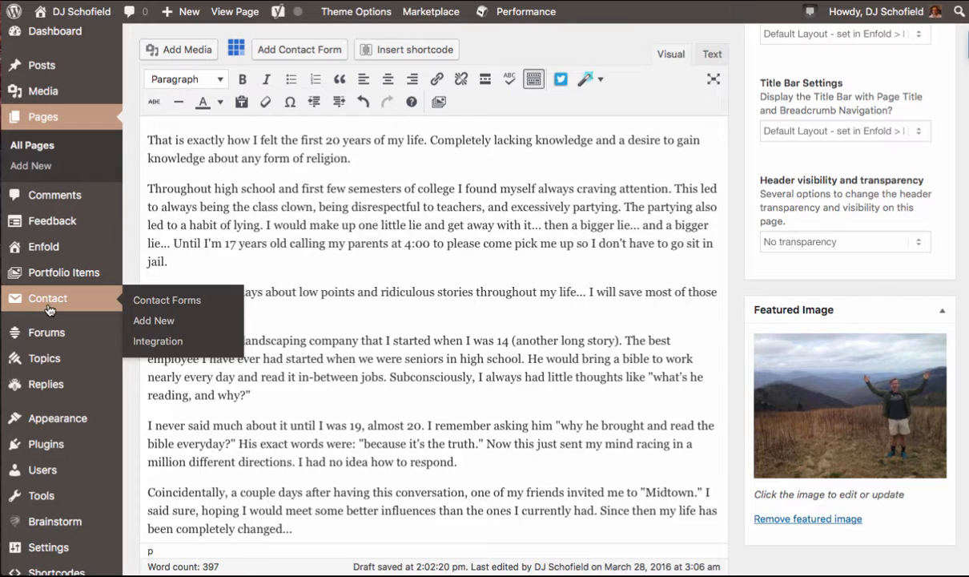
mouse_move(55, 420)
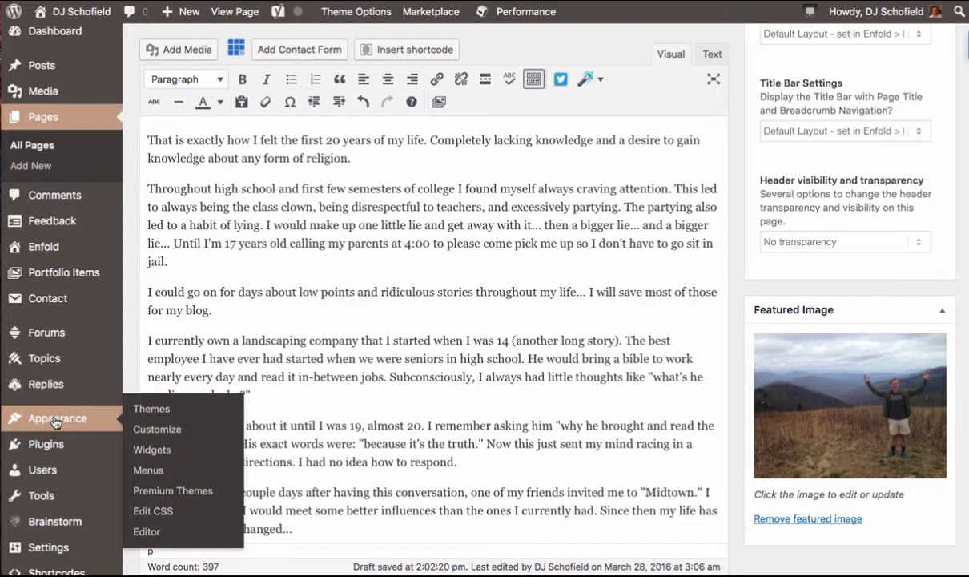
click(159, 410)
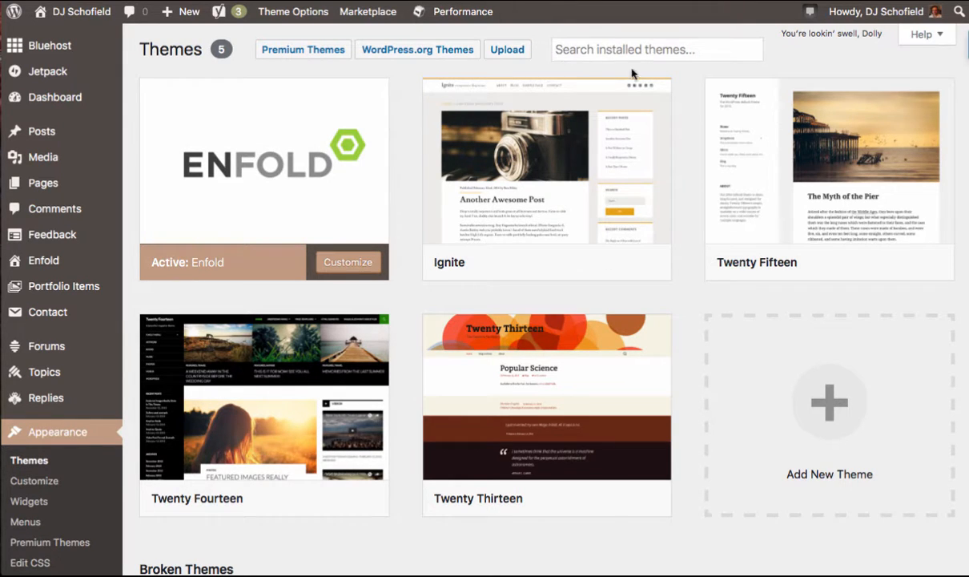
click(323, 54)
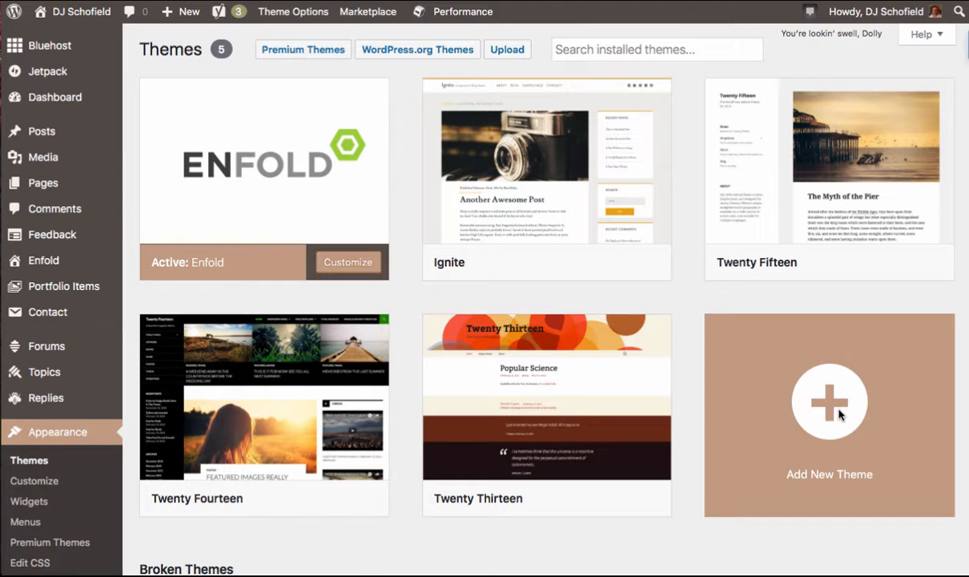
- Start adding a new theme and browse the featured themes on offer
click(839, 414)
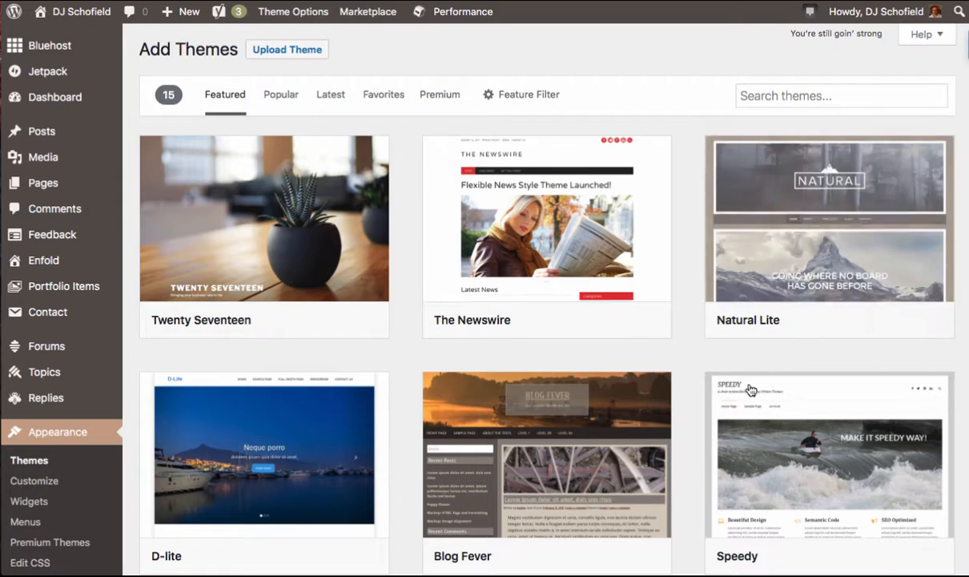
scroll(752, 391, down, 2)
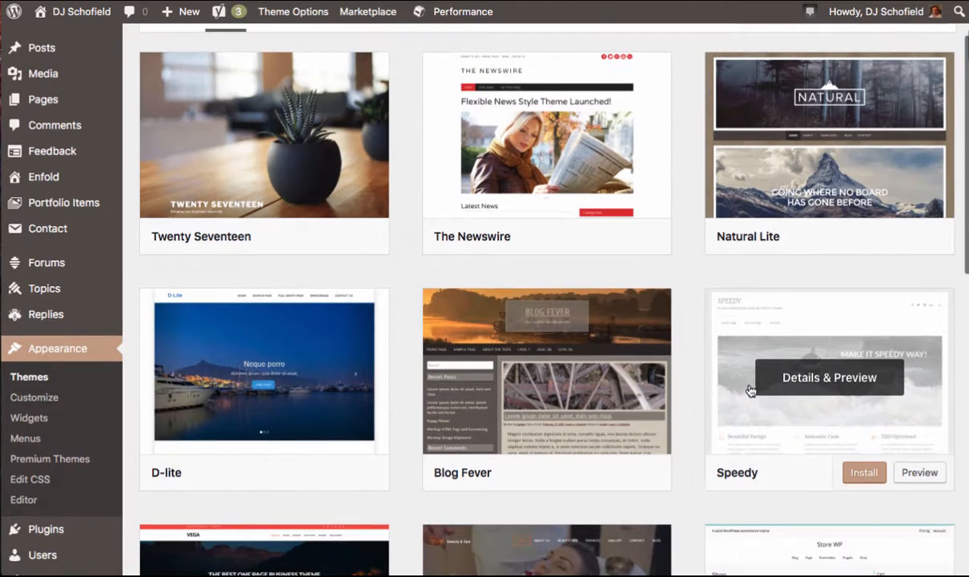
scroll(751, 391, down, 4)
scroll(752, 391, down, 2)
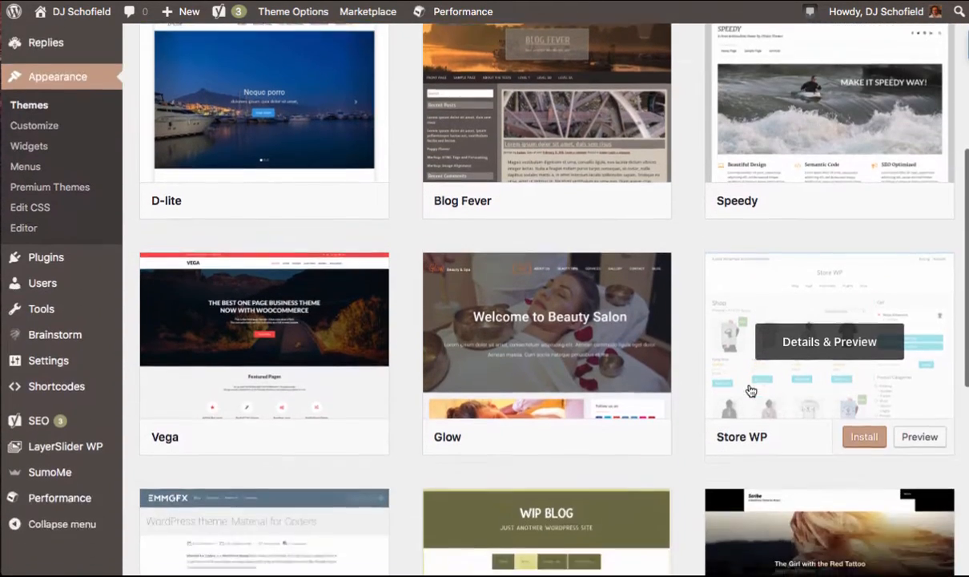
scroll(751, 391, up, 6)
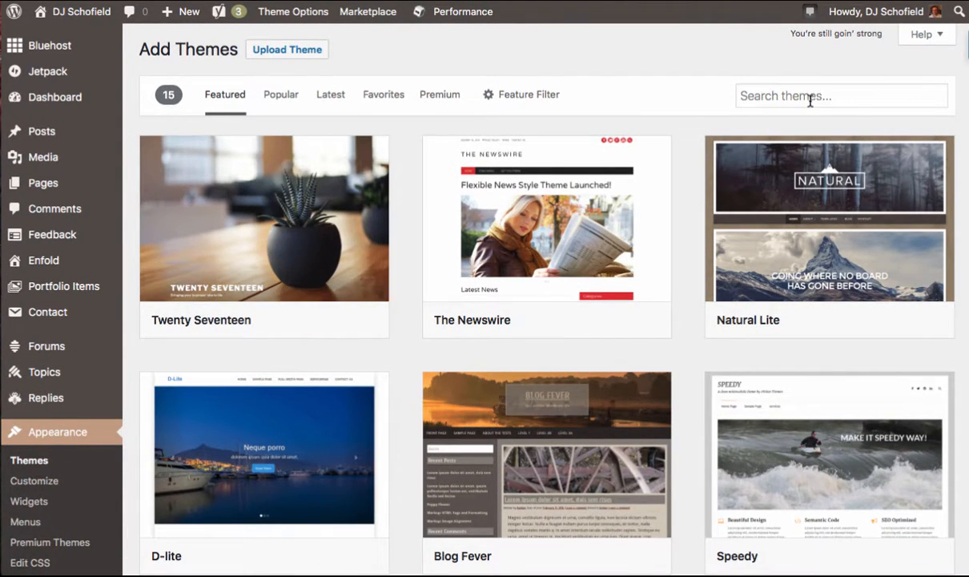
- View the theme feature filter options and close them, and show the form for uploading a zipped theme
click(524, 96)
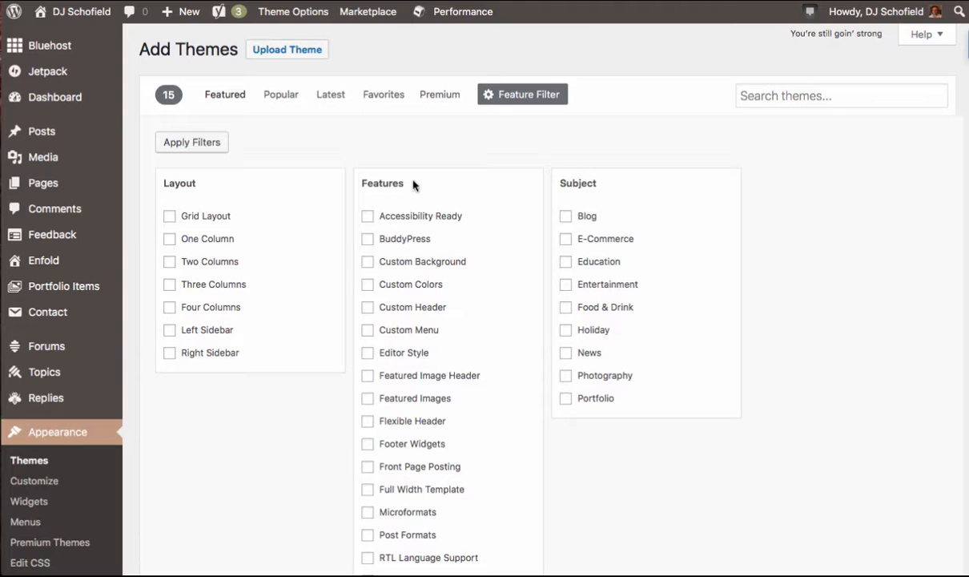
click(532, 97)
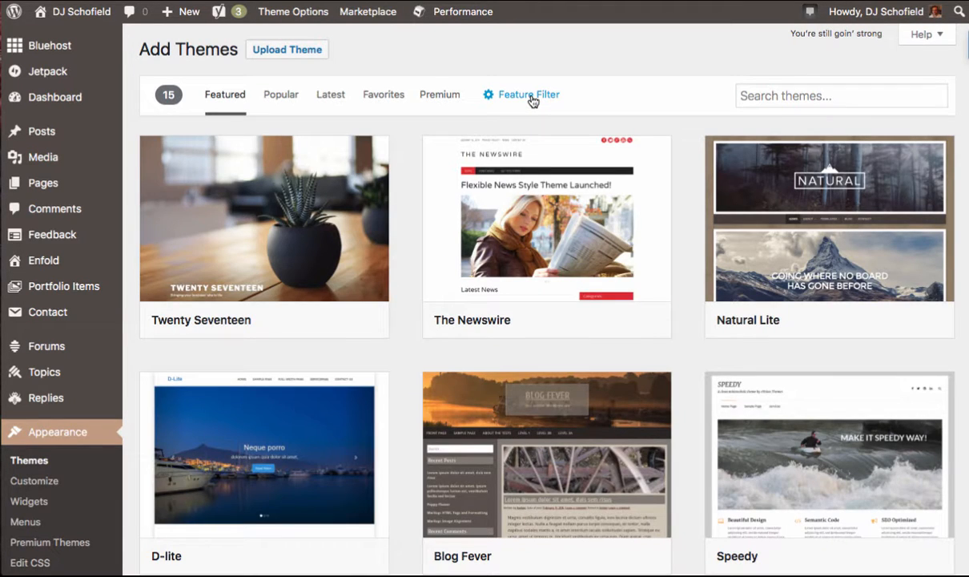
click(283, 49)
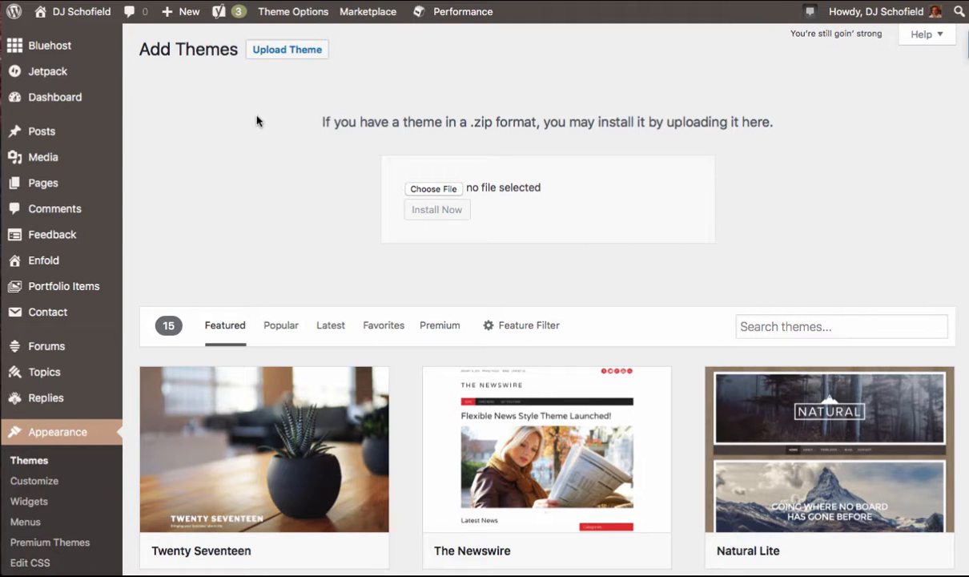
- Open the theme customizer and view the Site Identity settings for title, tagline and site icon
scroll(69, 479, down, 1)
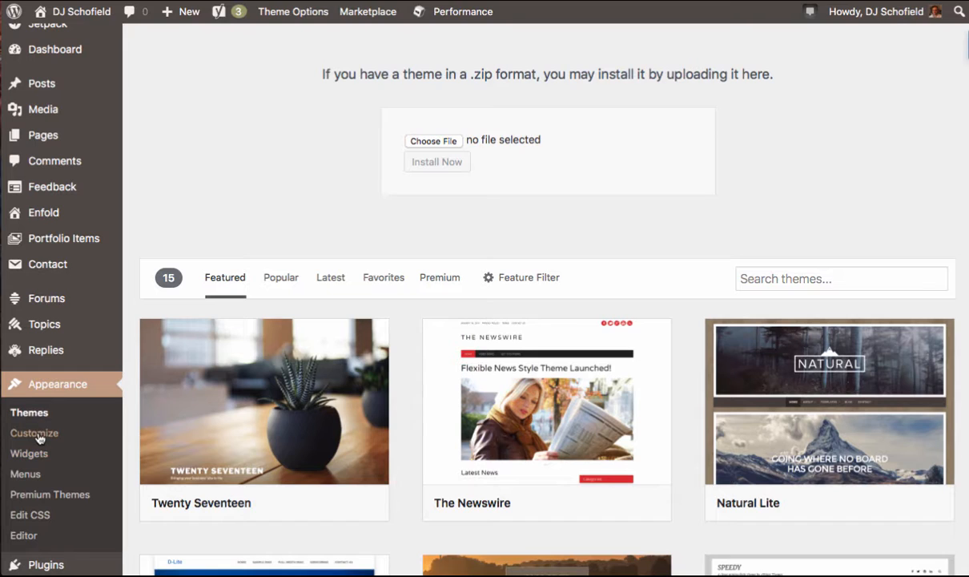
click(36, 433)
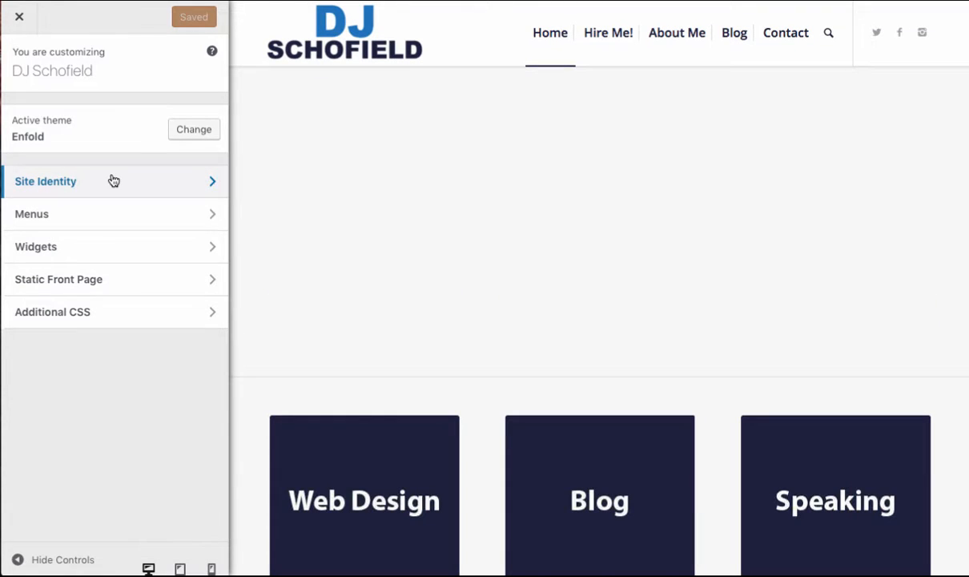
click(114, 181)
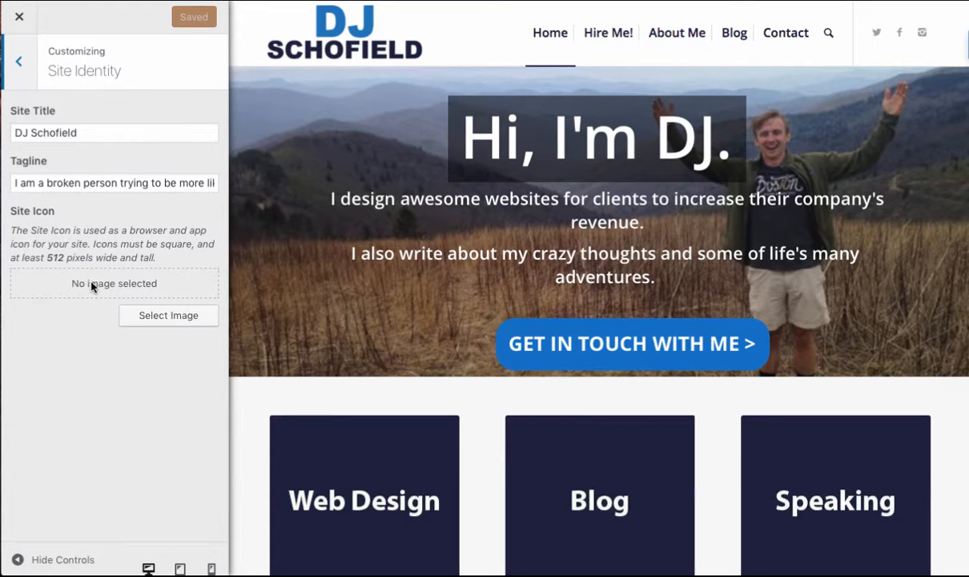
click(20, 64)
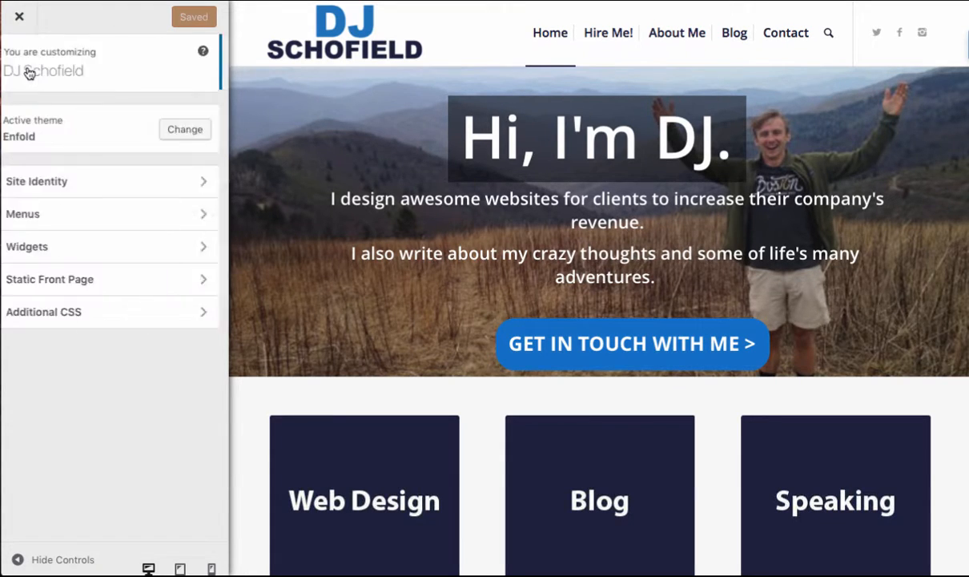
- Look through the customizer's Menus, Widgets and Static Front Page sections
click(64, 216)
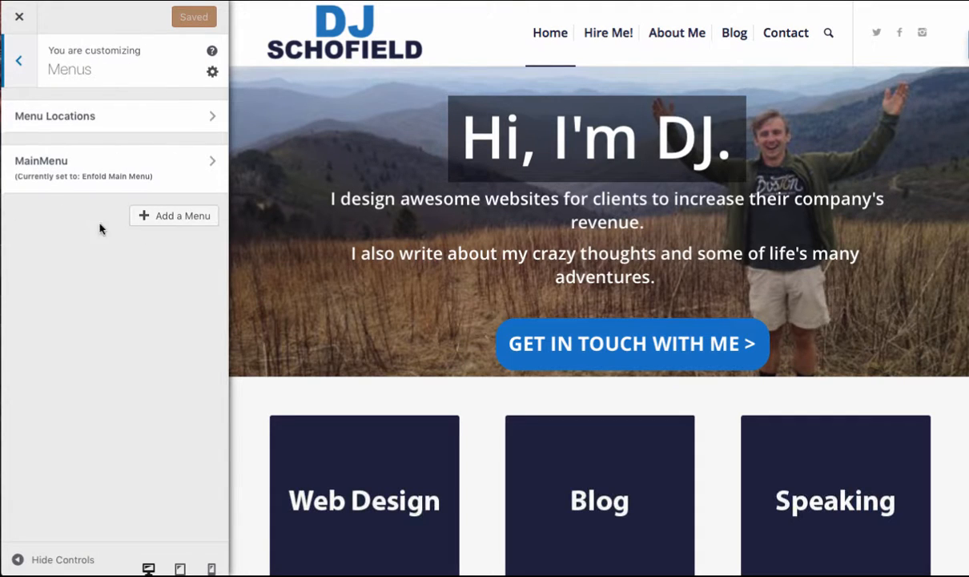
click(31, 64)
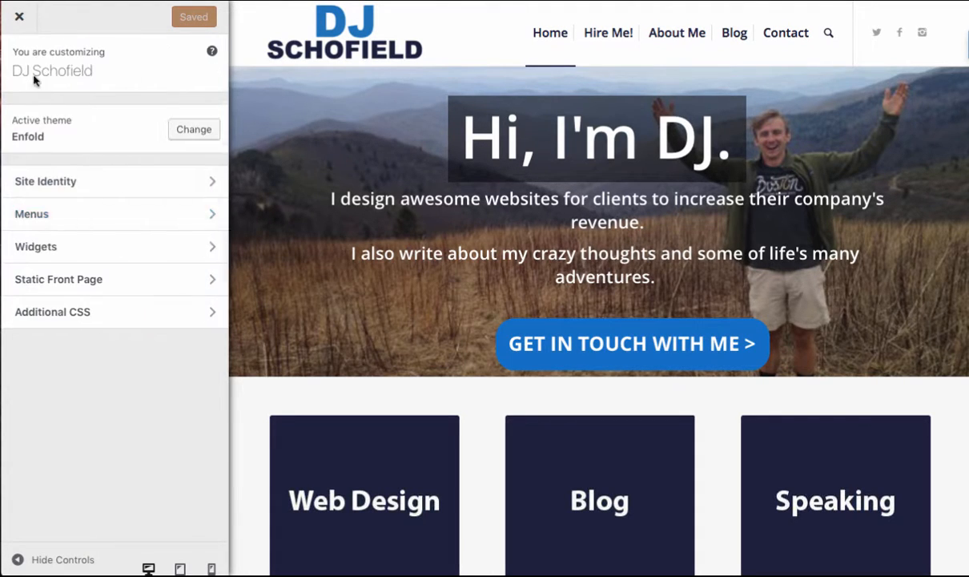
click(68, 252)
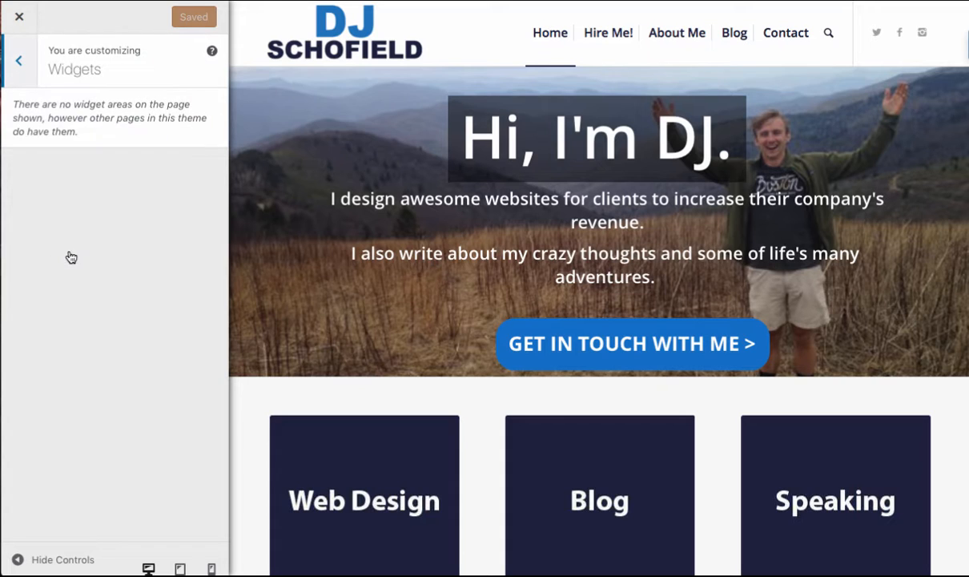
click(19, 62)
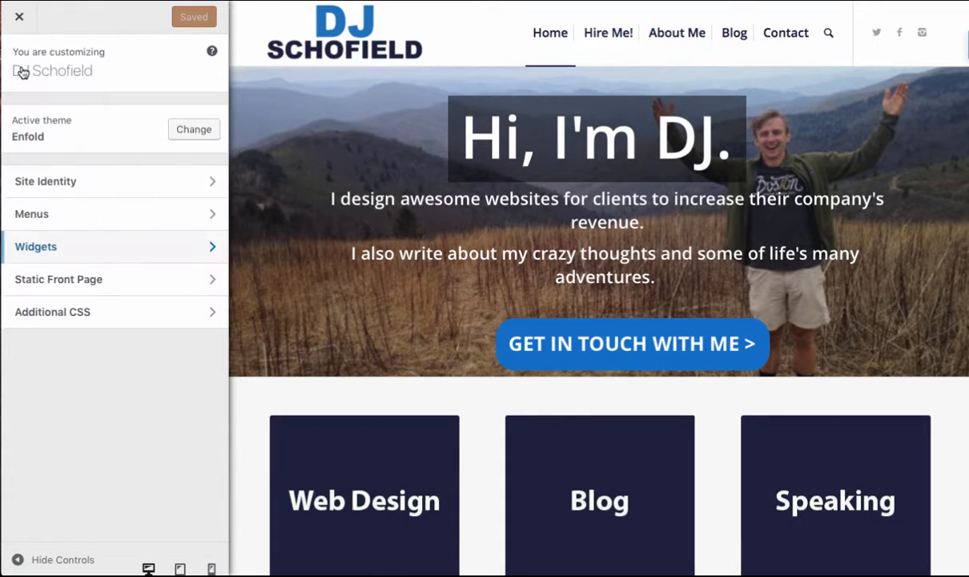
click(118, 293)
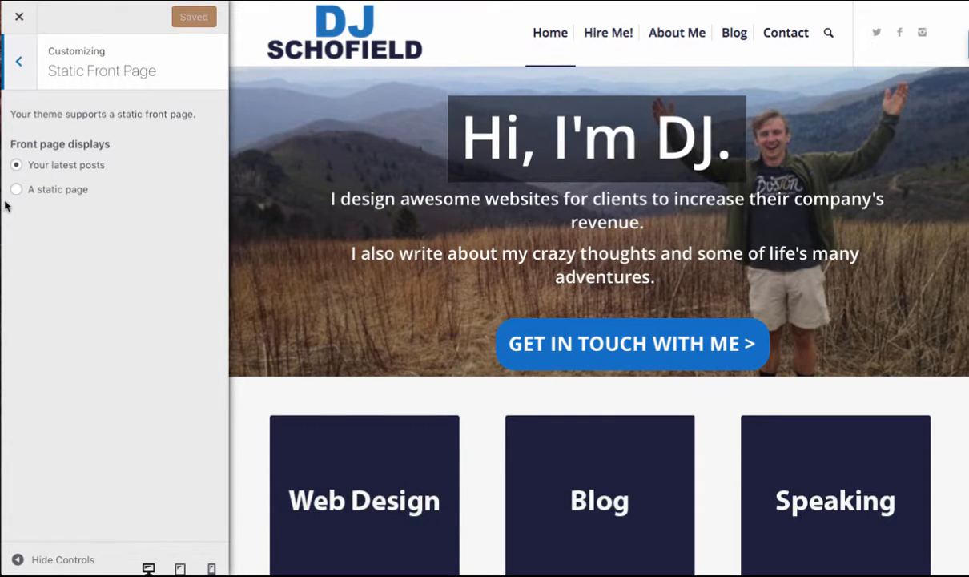
- View the customizer's Additional CSS section and close the theme customizer
click(19, 70)
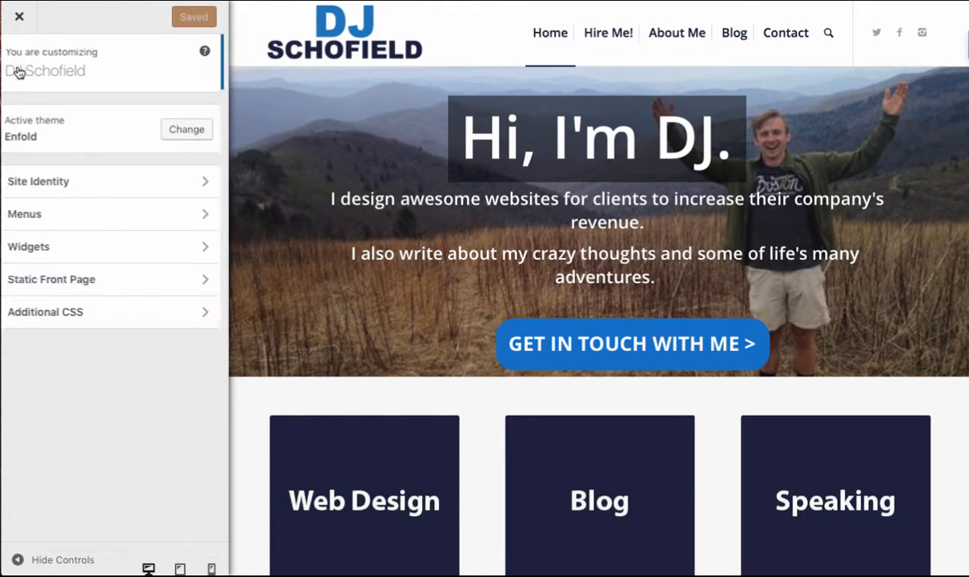
click(94, 313)
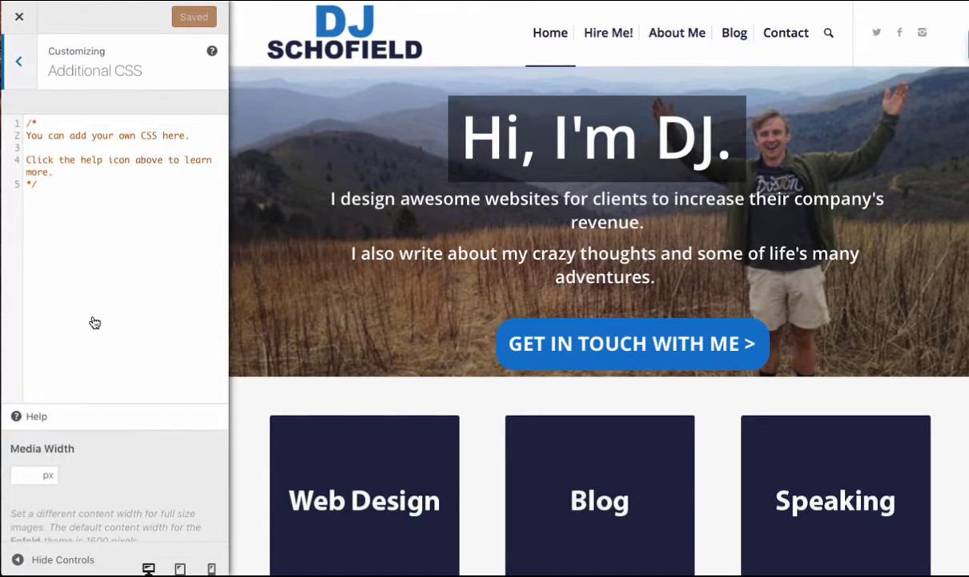
click(19, 61)
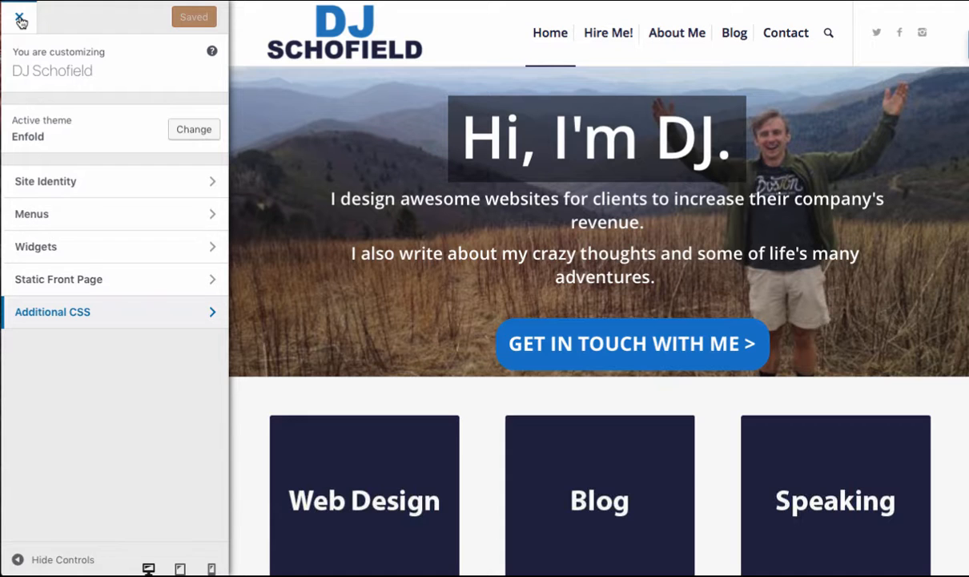
click(20, 19)
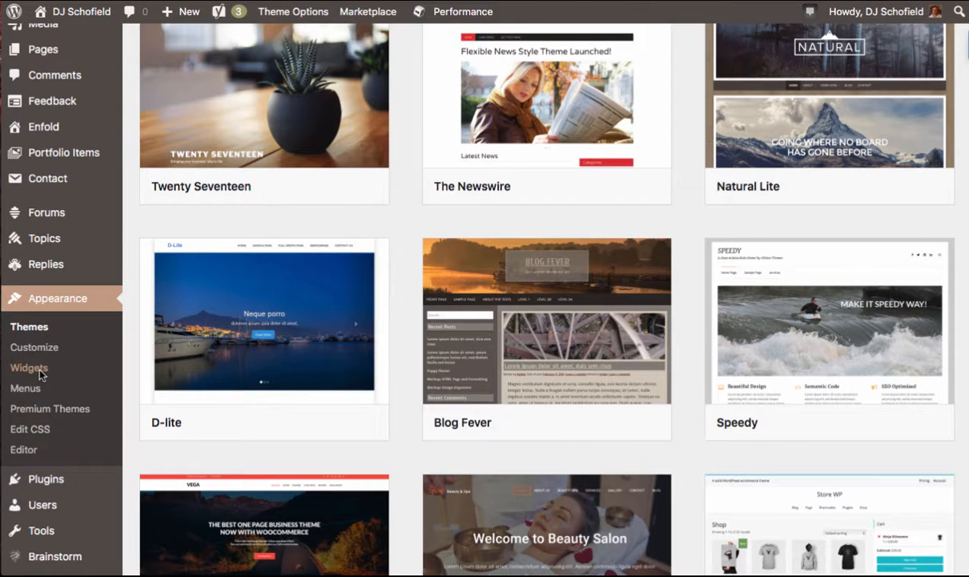
- Open the Widgets page and view the Sidebar Blog area with the settings of its Blog Subscriptions (Jetpack) widget
click(40, 372)
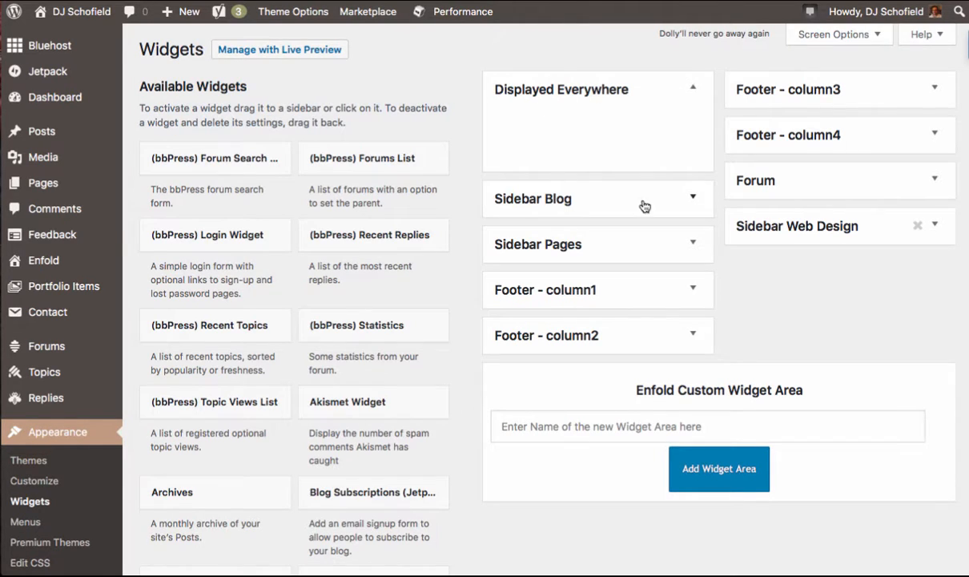
click(694, 198)
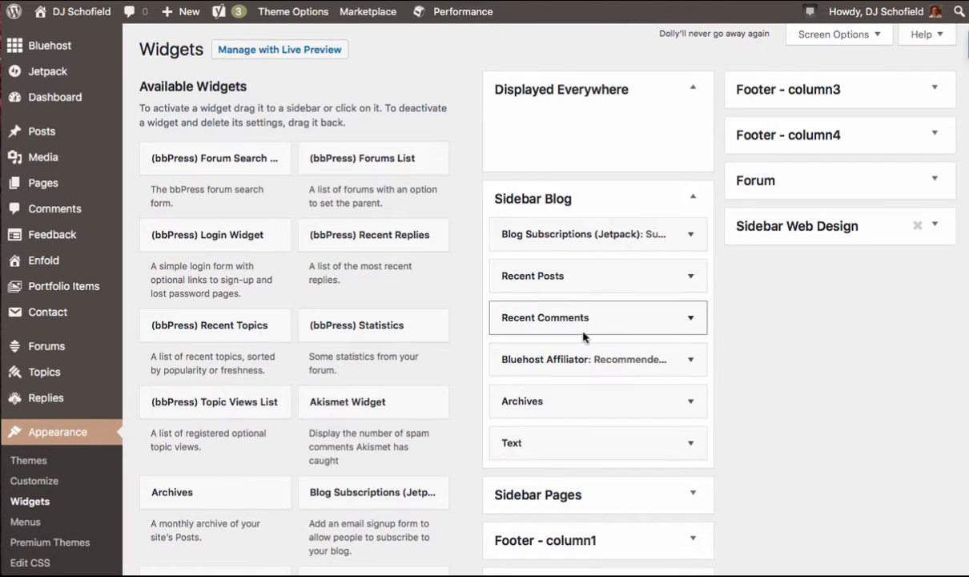
click(614, 242)
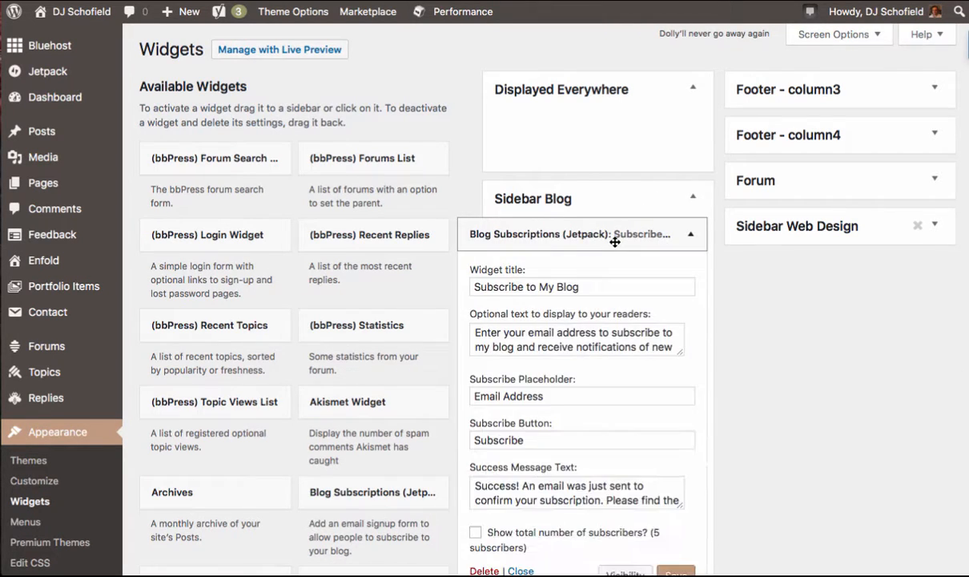
click(690, 237)
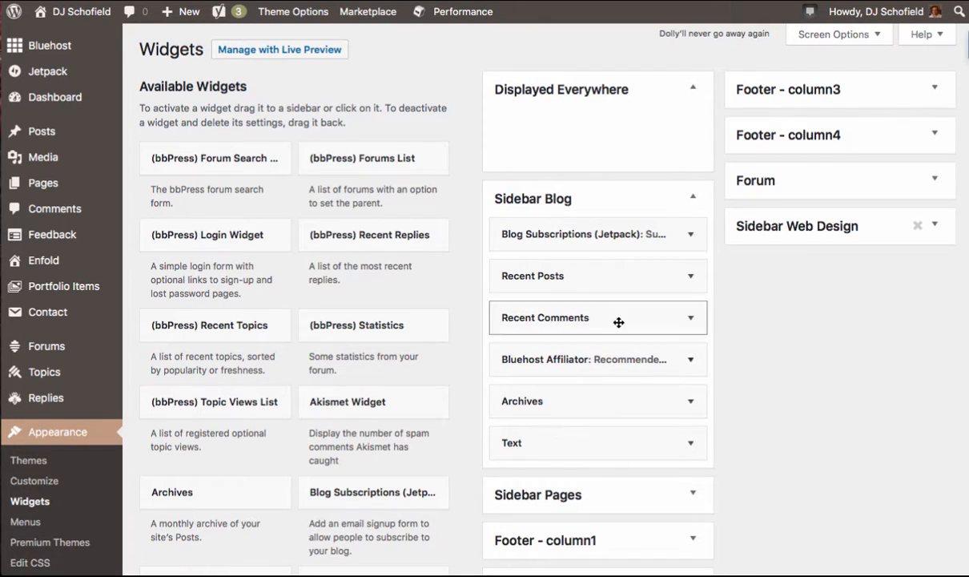
- View the live site's Blog page and look through the widgets in its sidebar
click(286, 2)
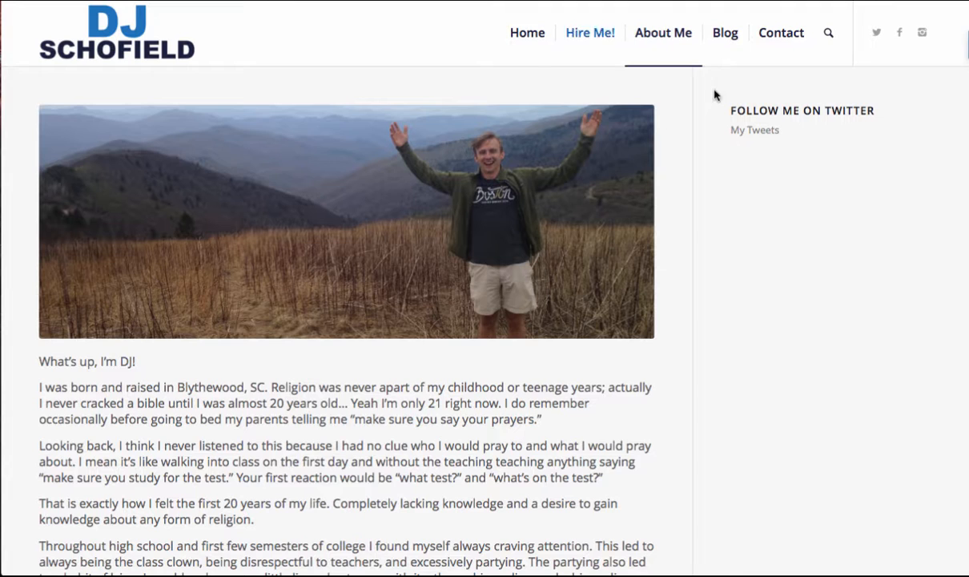
click(716, 36)
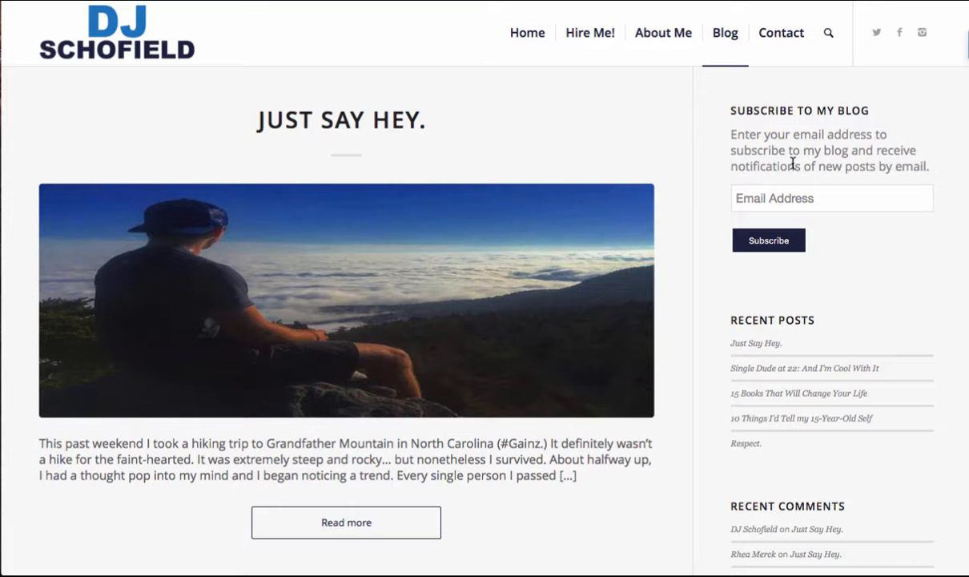
scroll(818, 396, down, 3)
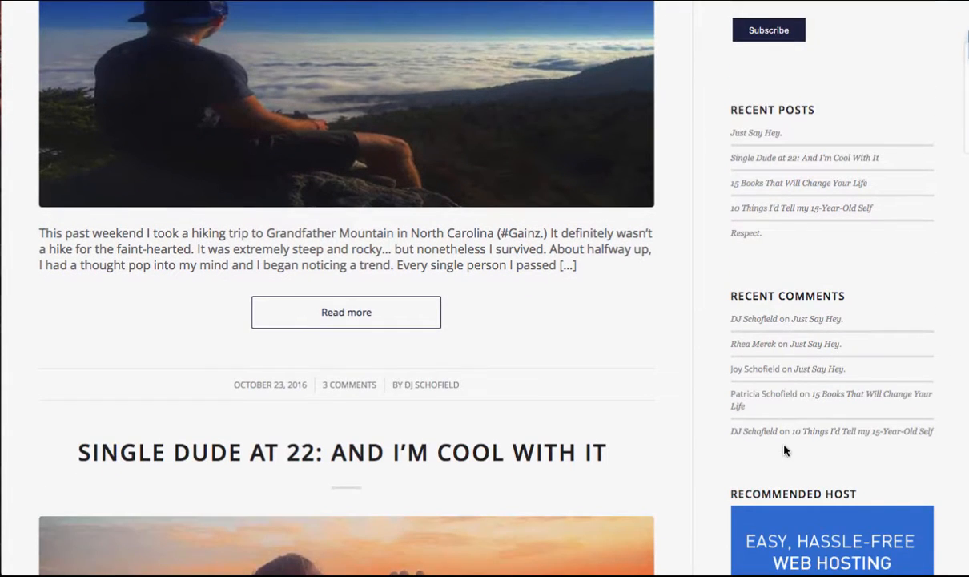
scroll(785, 451, down, 6)
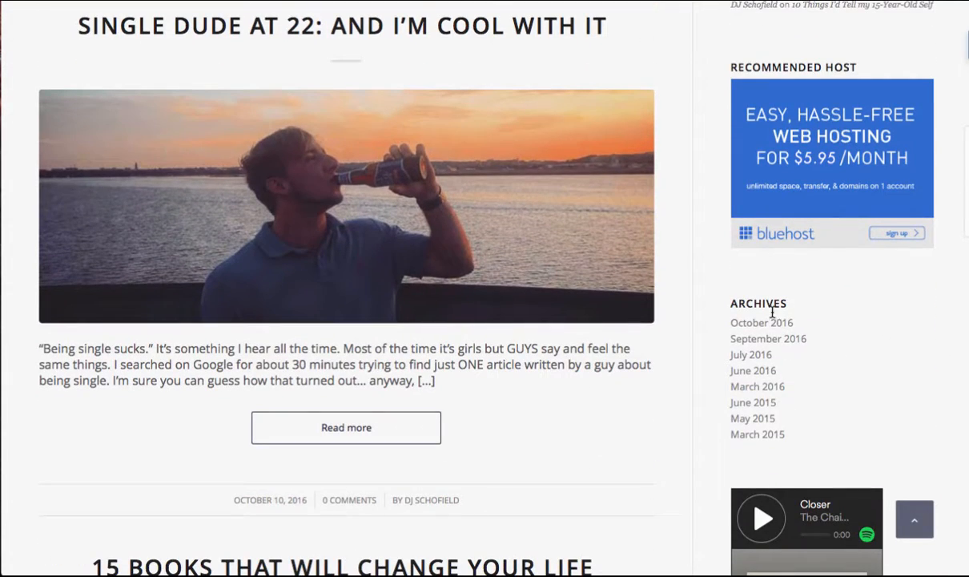
scroll(786, 505, down, 2)
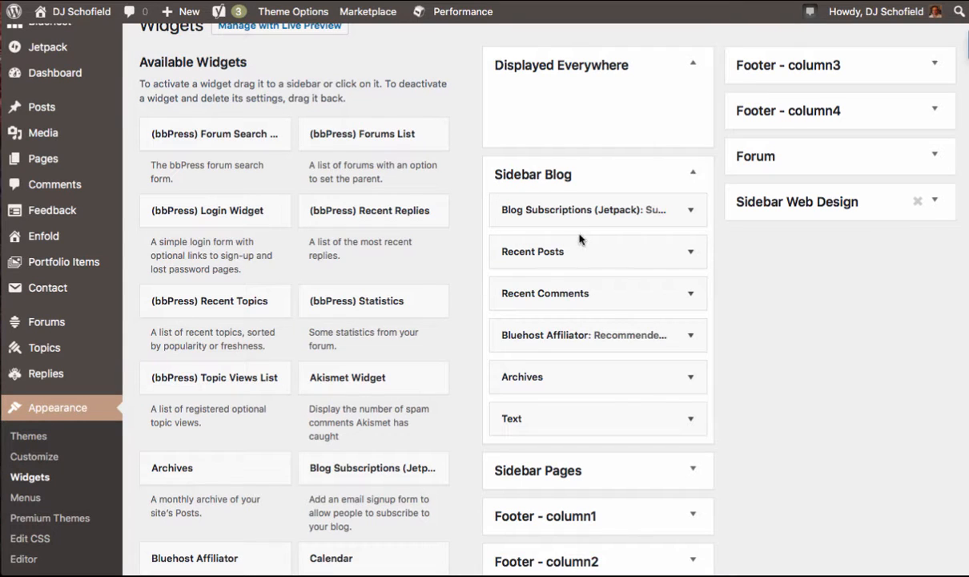
- Look into the Footer - column1, Footer - column2 and Sidebar Blog widget areas, and check the live blog page down to its footer
click(693, 174)
click(691, 266)
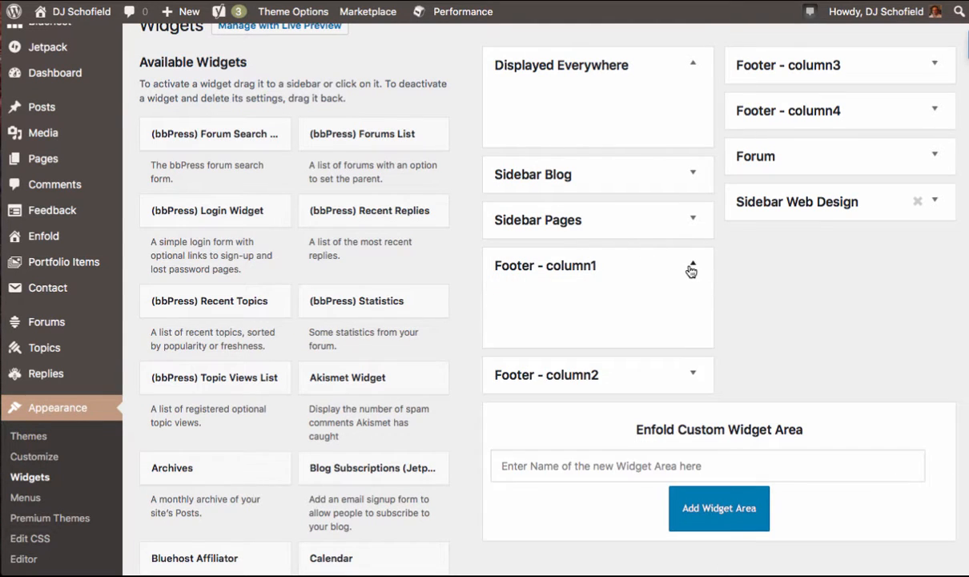
click(691, 269)
click(688, 309)
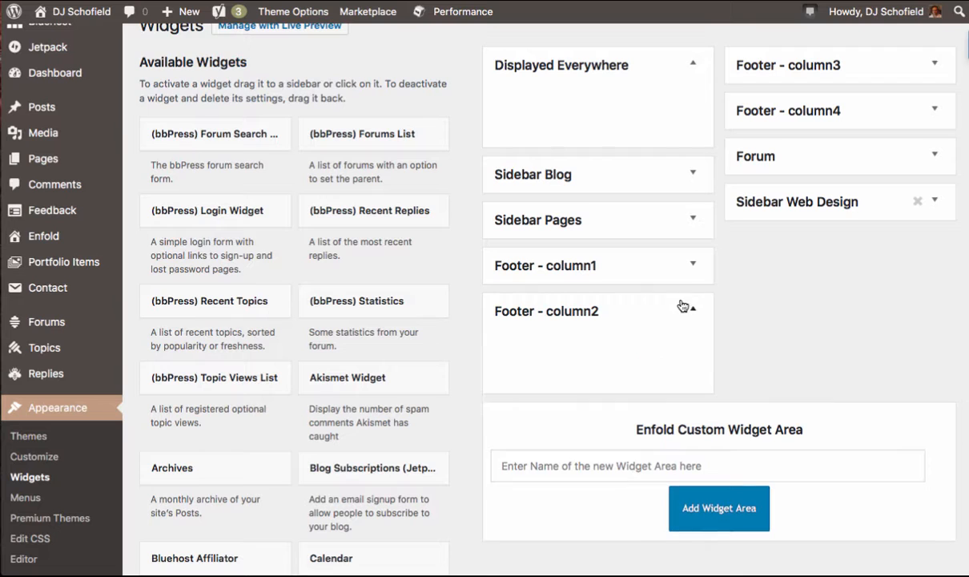
click(664, 309)
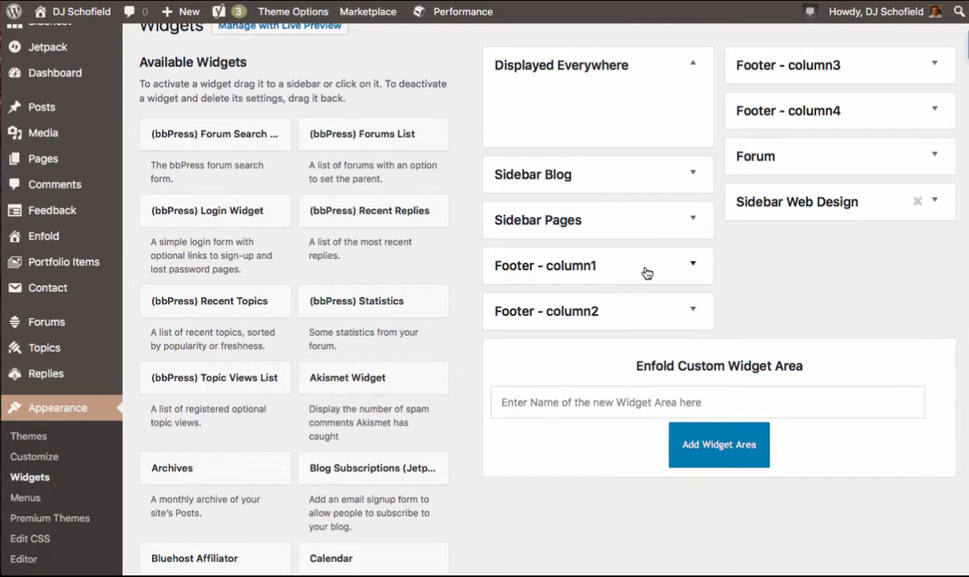
click(644, 177)
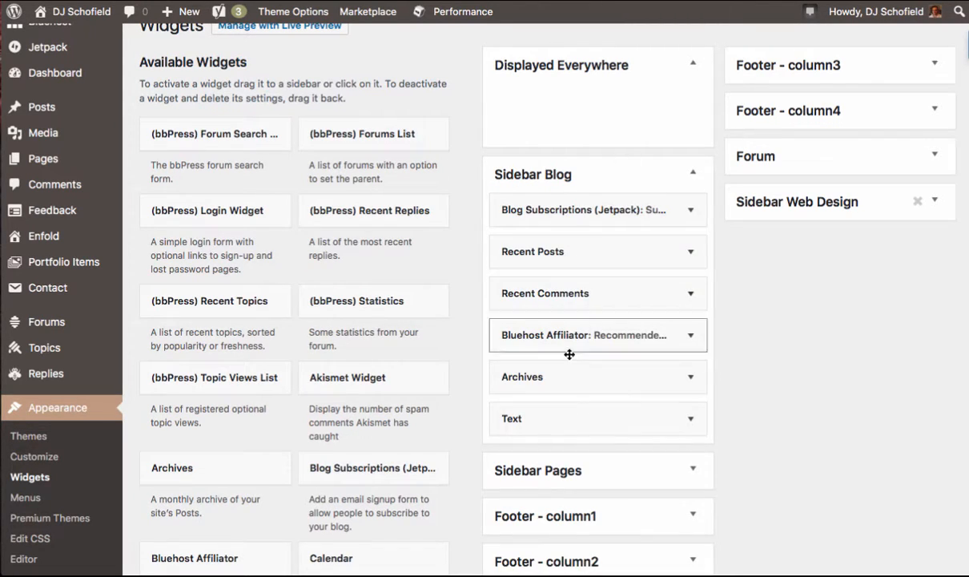
click(613, 170)
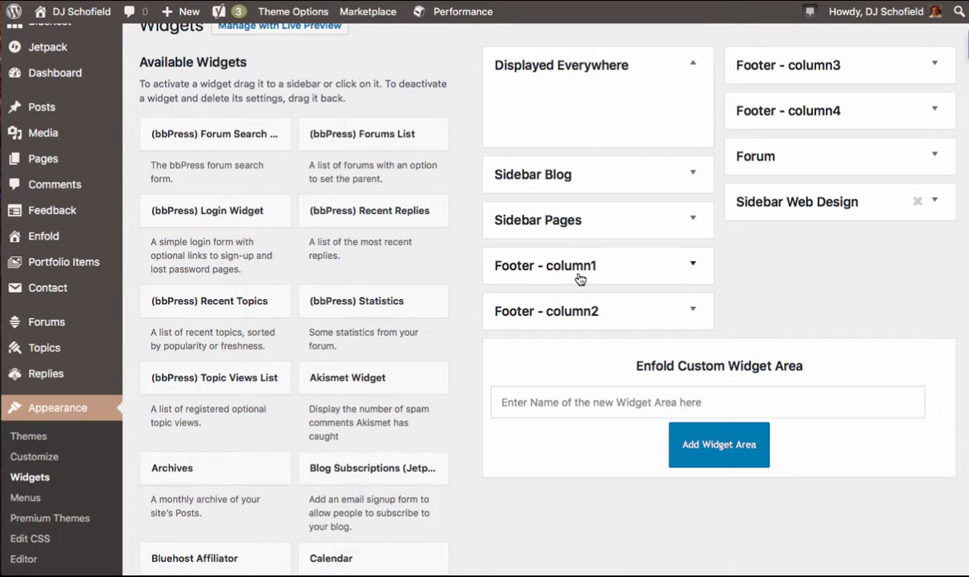
click(535, 264)
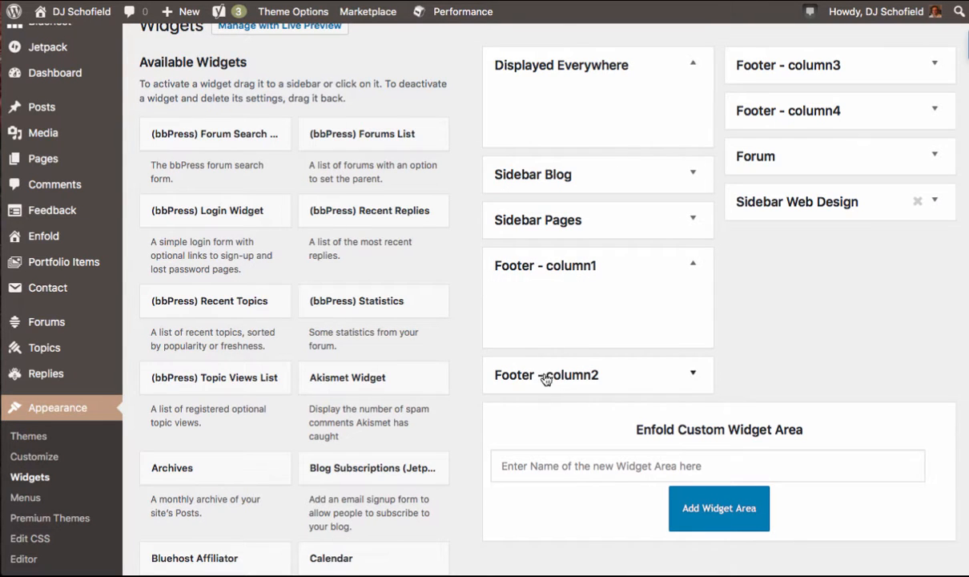
click(630, 266)
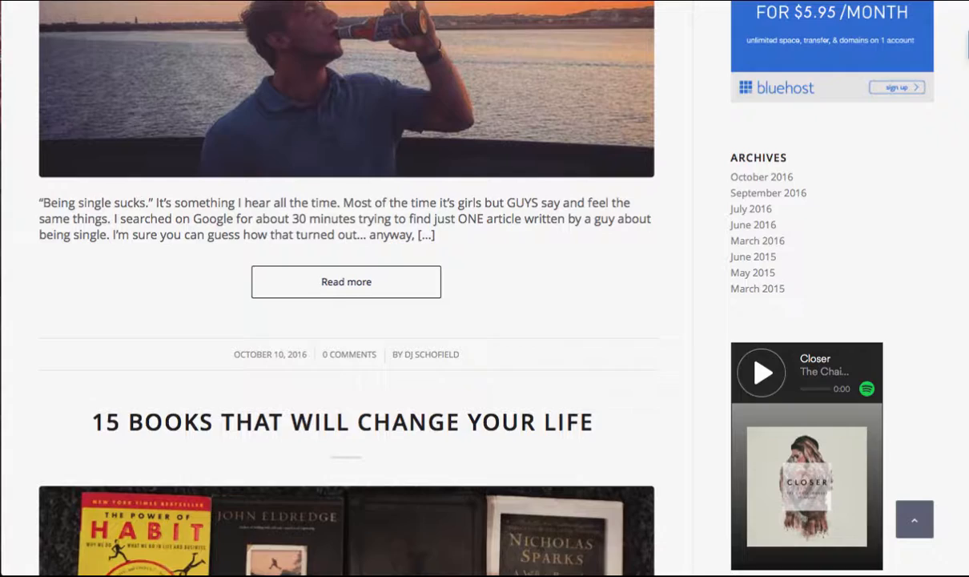
scroll(454, 414, down, 10)
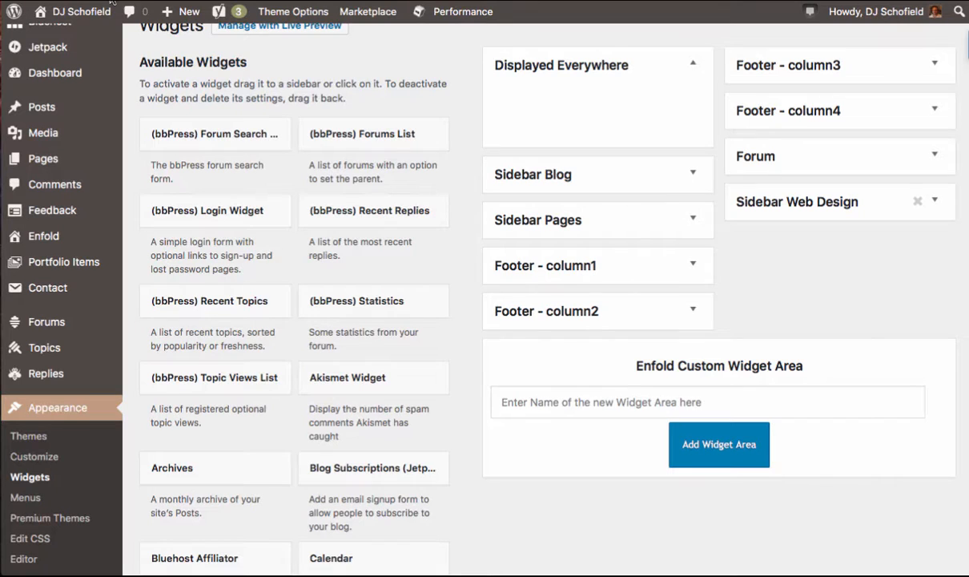
- Open the Menus page and add the Book List page to MainMenu
scroll(40, 449, down, 2)
click(25, 423)
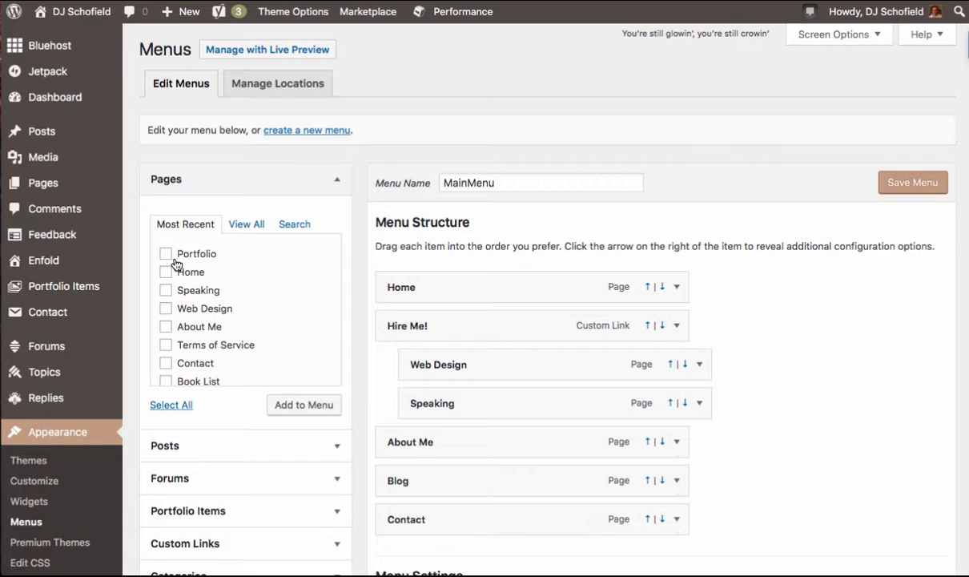
scroll(169, 350, down, 1)
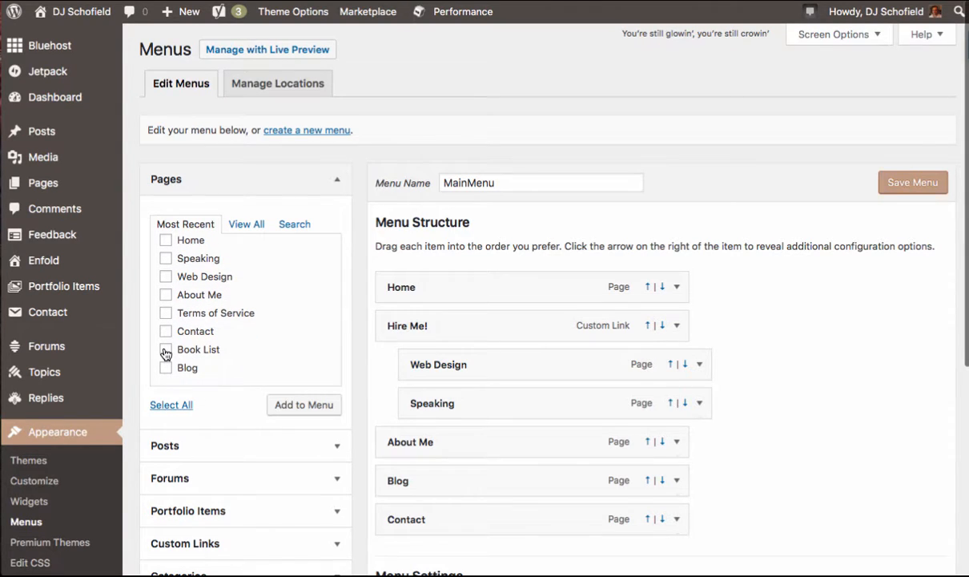
click(166, 351)
click(311, 406)
scroll(336, 412, down, 1)
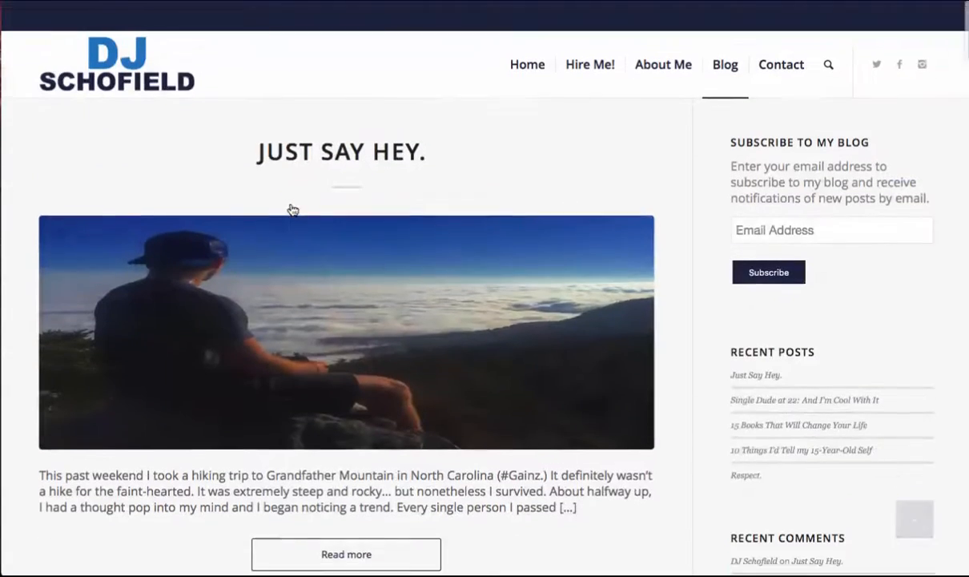
- Check the live site's navigation bar and nest the Book List item under About Me in the menu structure
scroll(291, 208, down, 1)
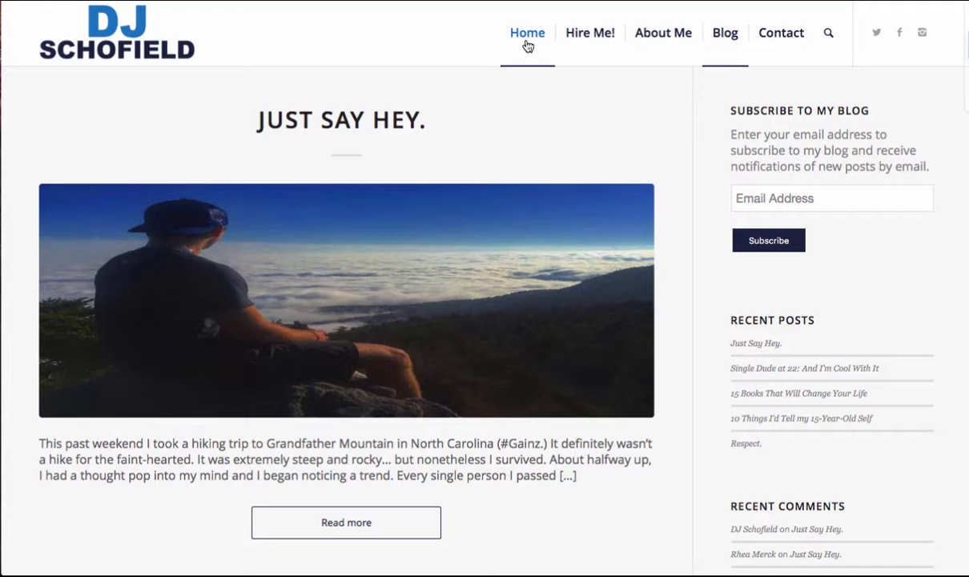
mouse_move(586, 43)
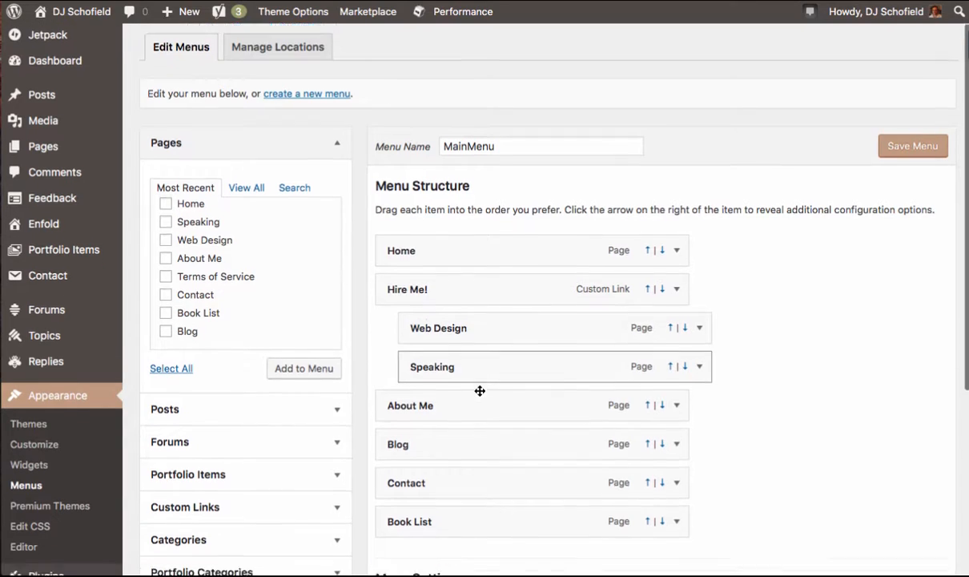
scroll(481, 392, down, 2)
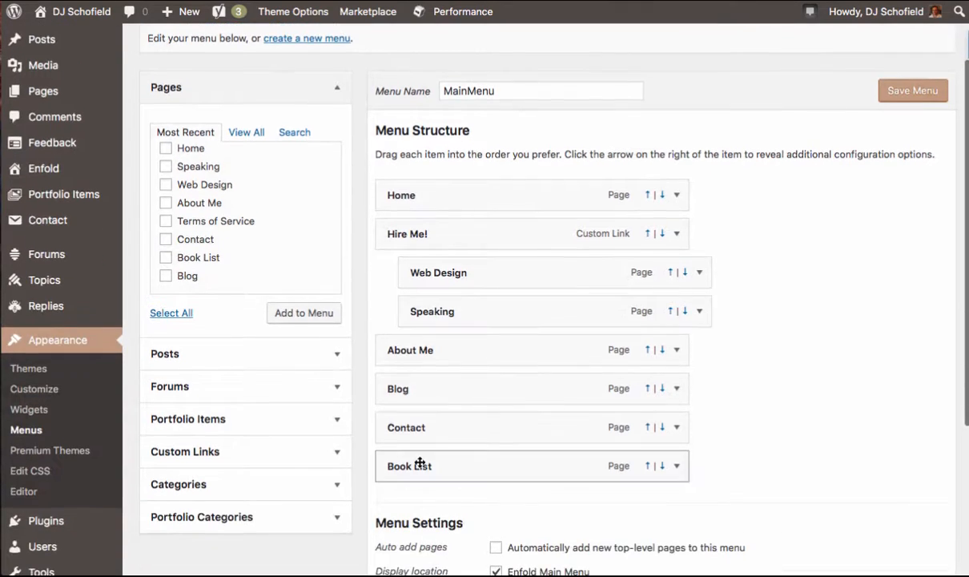
drag(415, 466, 435, 394)
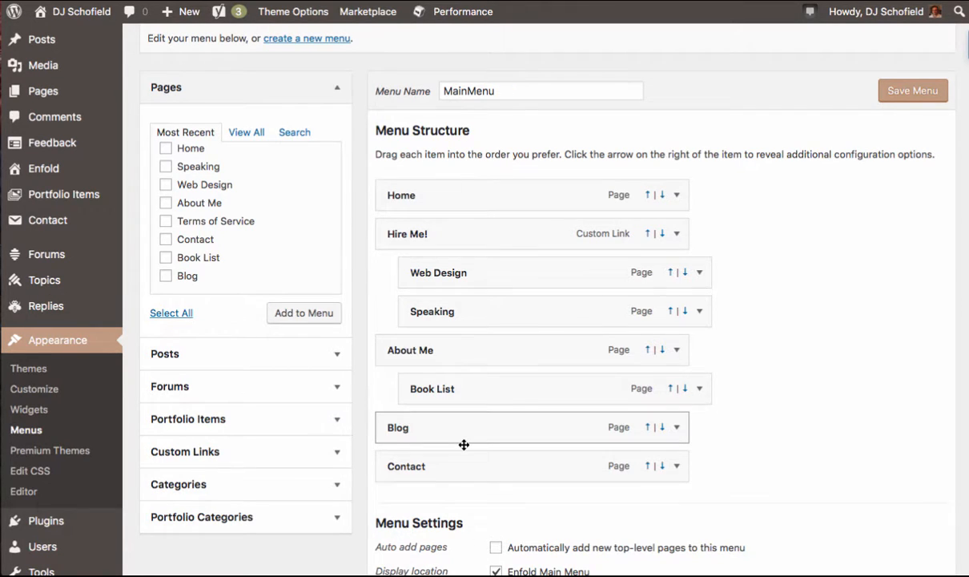
- Switch the Enfold Main Menu display location off and back on in the menu settings
scroll(464, 445, down, 3)
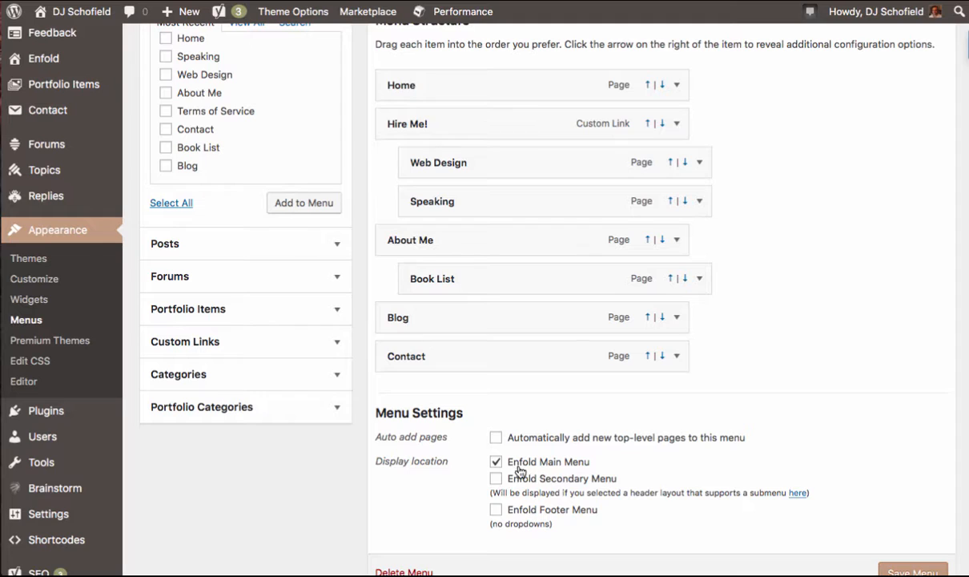
click(494, 458)
click(496, 462)
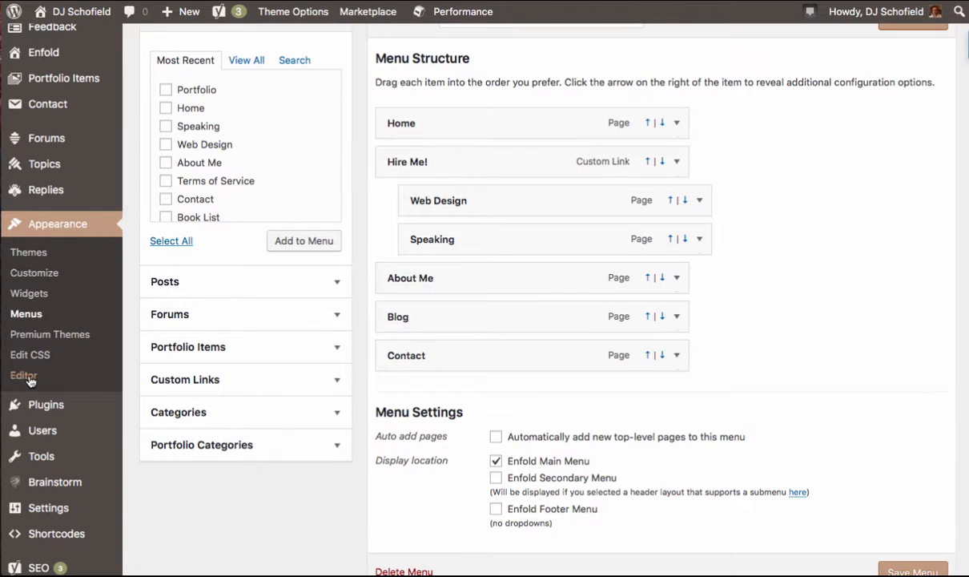
- Open the Available Tools page and look through Press This, the Categories and Tags Converter and the Website Verification Services
scroll(32, 379, down, 1)
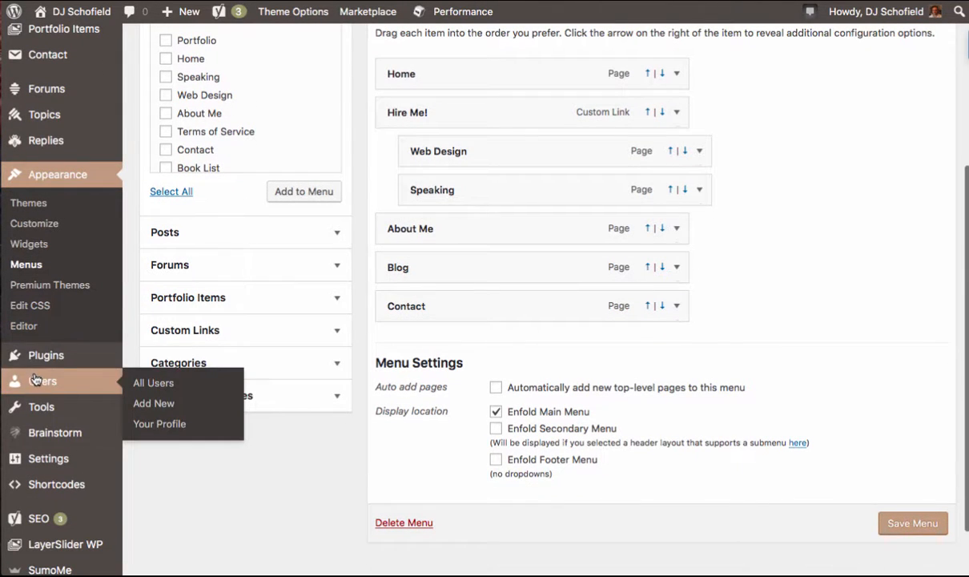
mouse_move(67, 358)
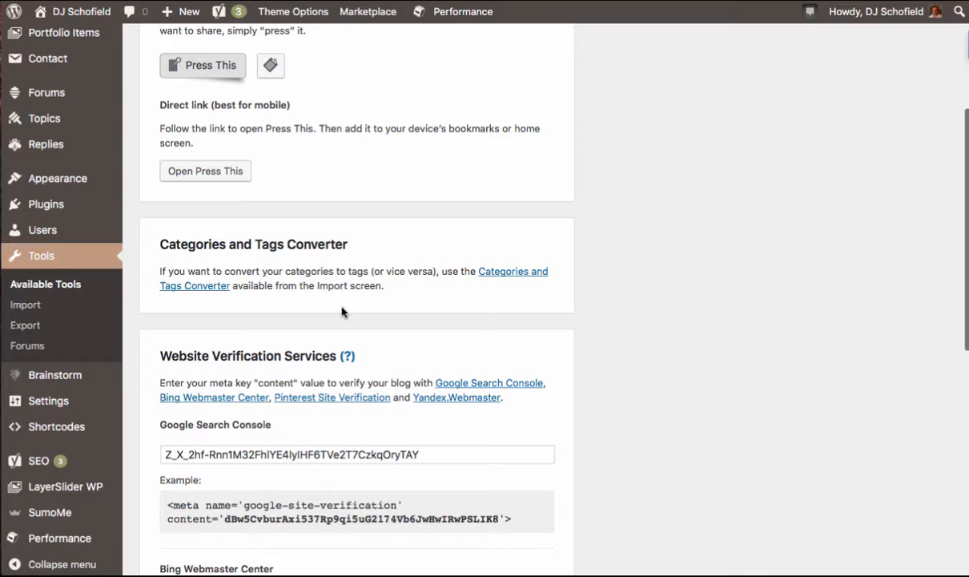
scroll(401, 309, up, 5)
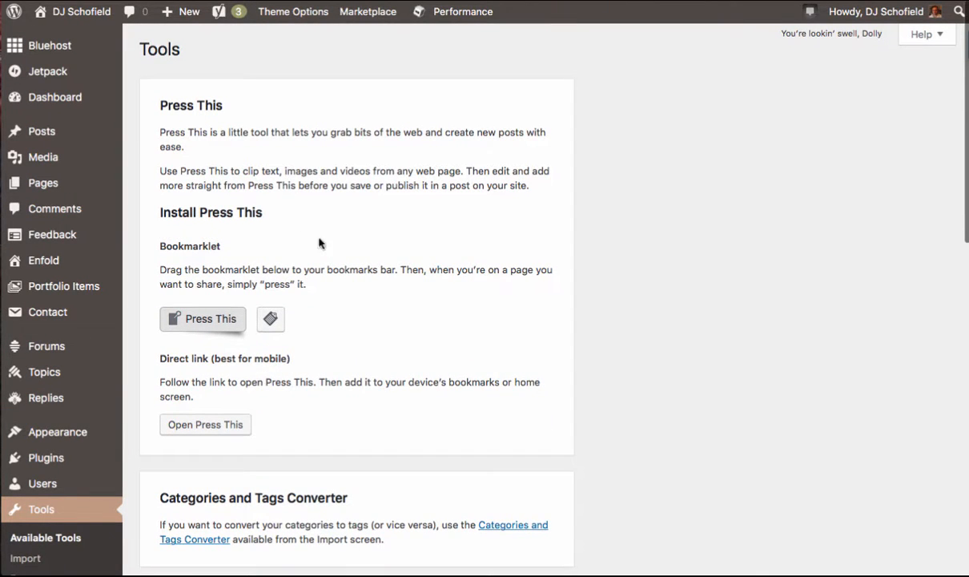
scroll(342, 281, down, 3)
scroll(295, 278, down, 5)
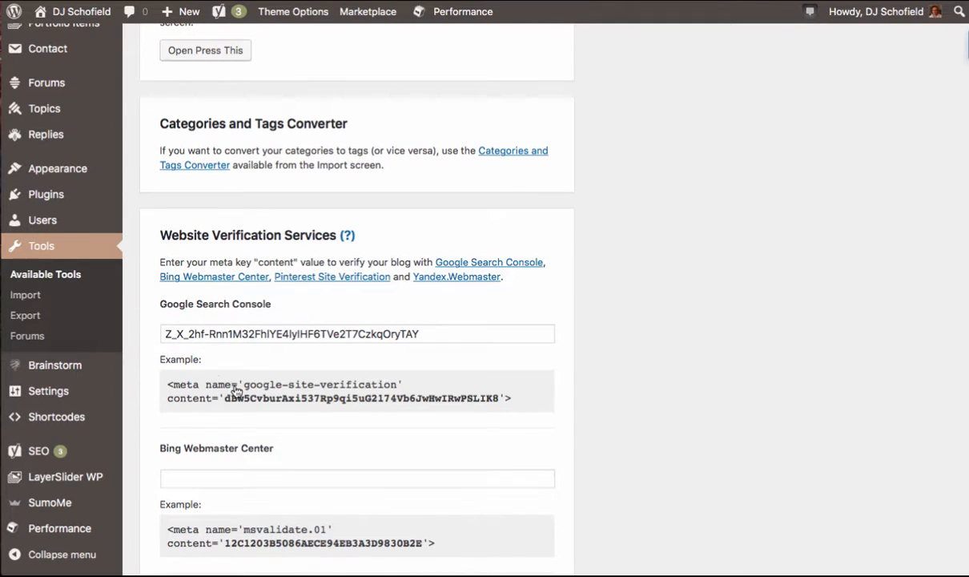
scroll(233, 392, down, 4)
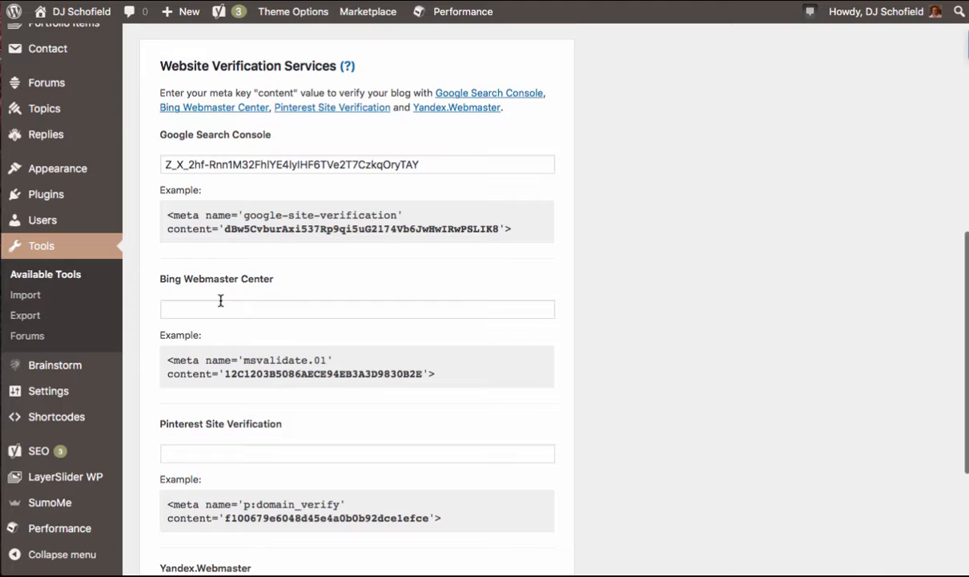
- Look through the Bing, Pinterest and Yandex verification fields, and preview the Shortcodes and LayerSlider WP submenus
scroll(253, 350, down, 3)
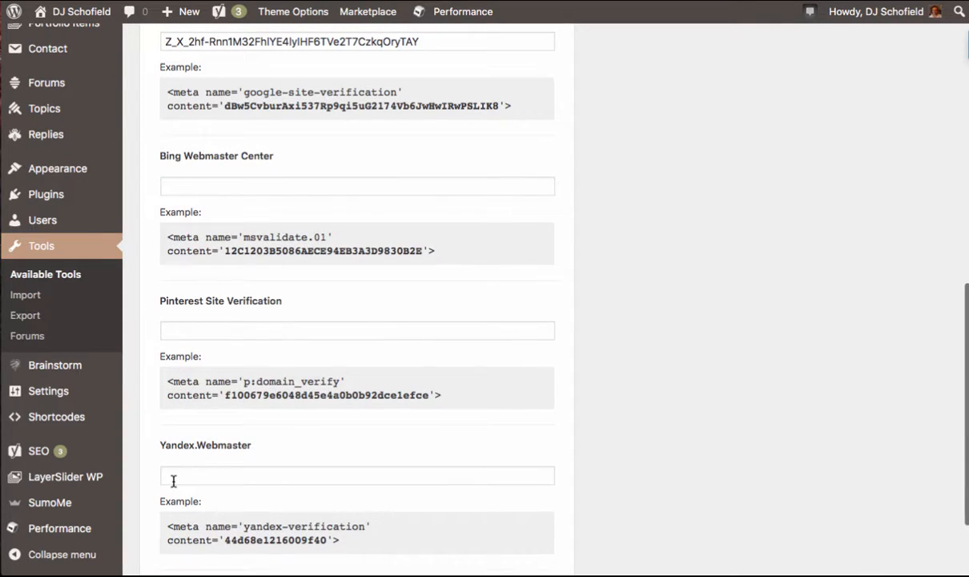
scroll(173, 480, down, 3)
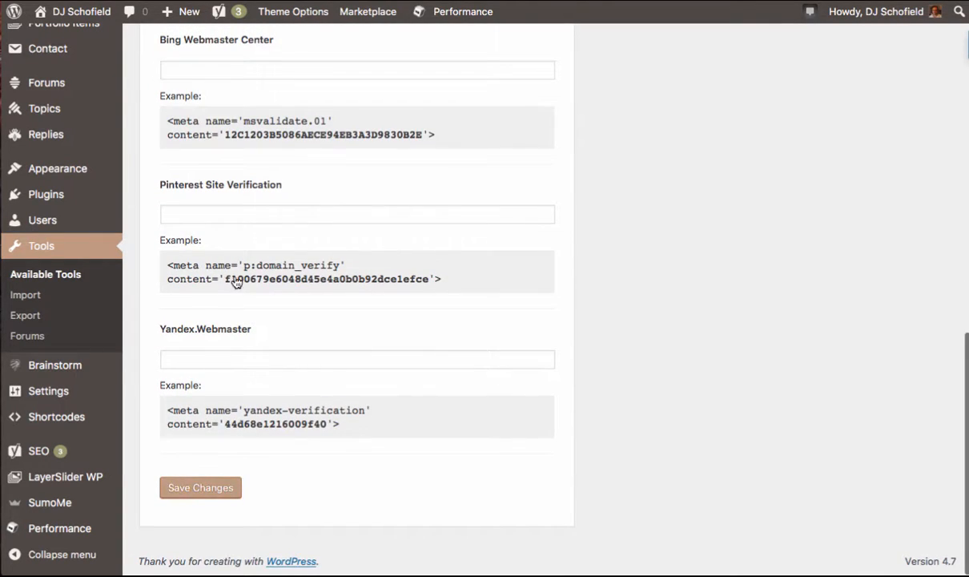
scroll(236, 172, up, 5)
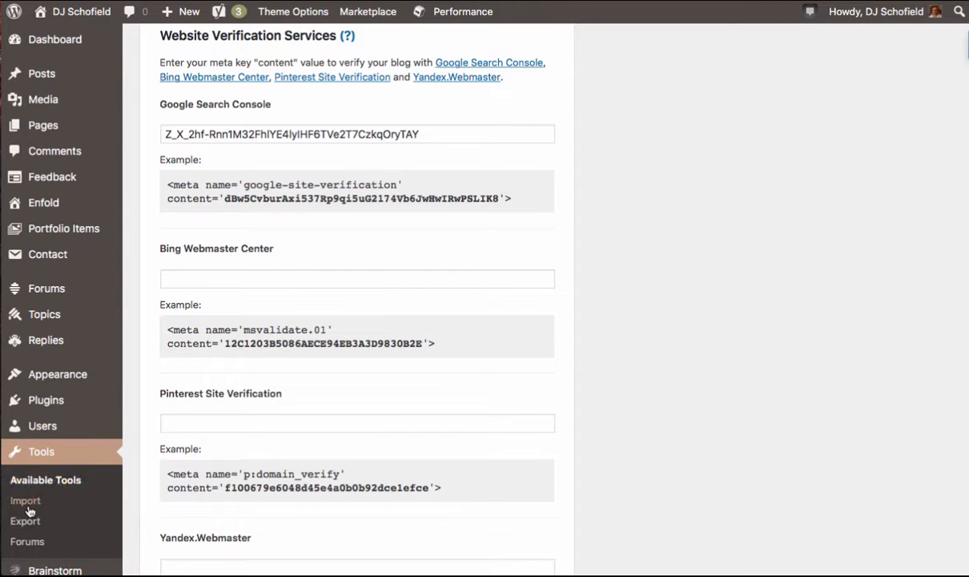
scroll(28, 512, down, 2)
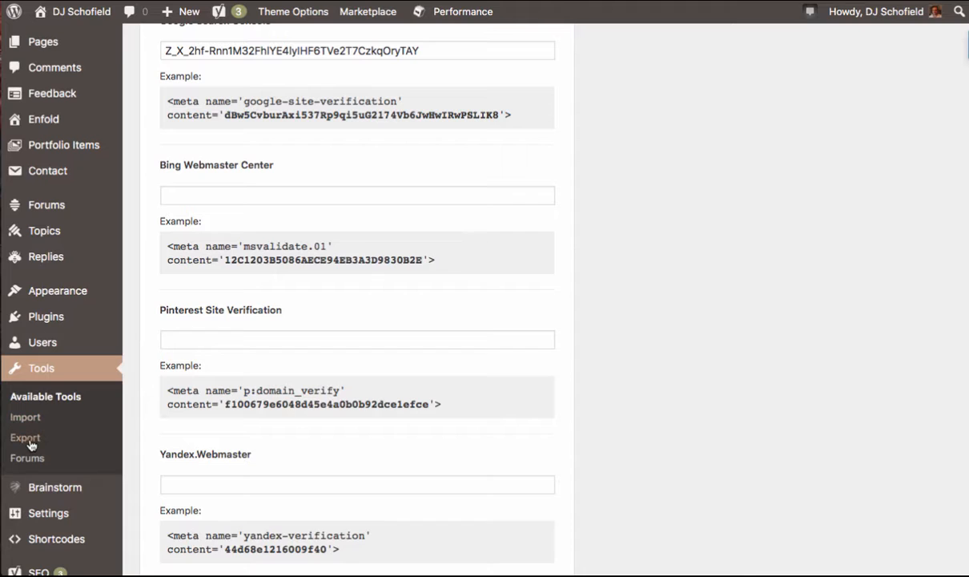
scroll(40, 406, down, 3)
mouse_move(40, 406)
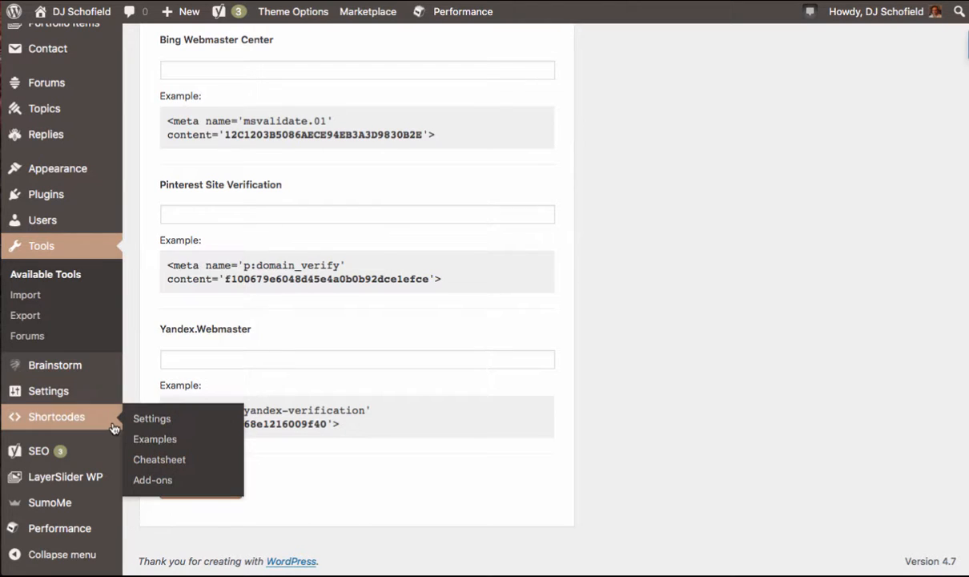
mouse_move(71, 455)
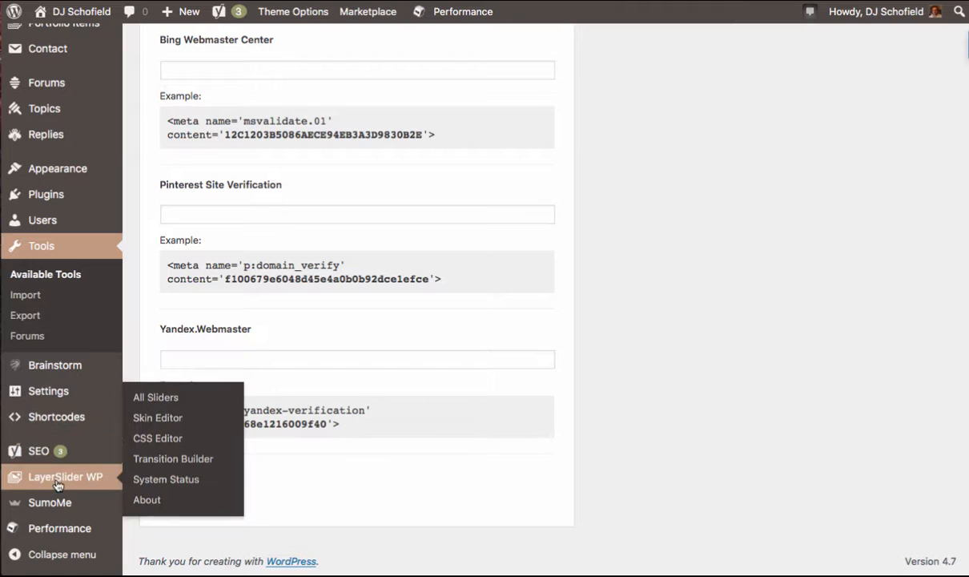
mouse_move(57, 524)
- Open the General Settings and review the site identity, timezone, date and time formats, language and MOJO update options
mouse_move(60, 391)
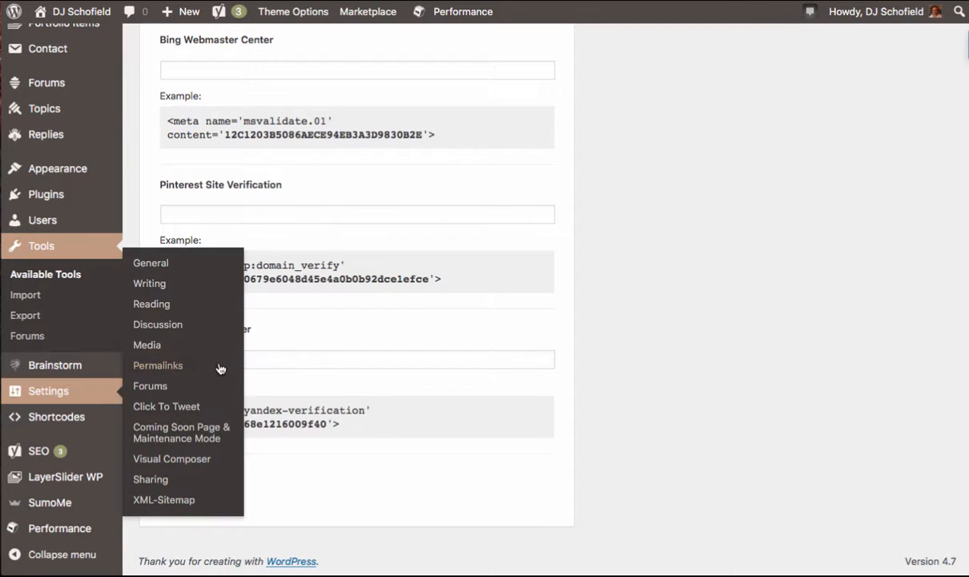
click(154, 272)
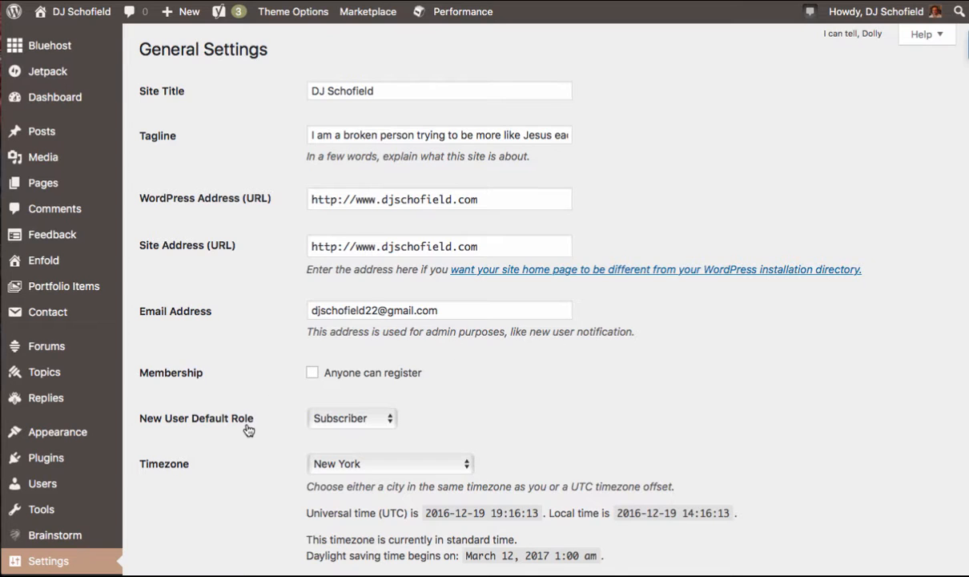
scroll(248, 430, down, 5)
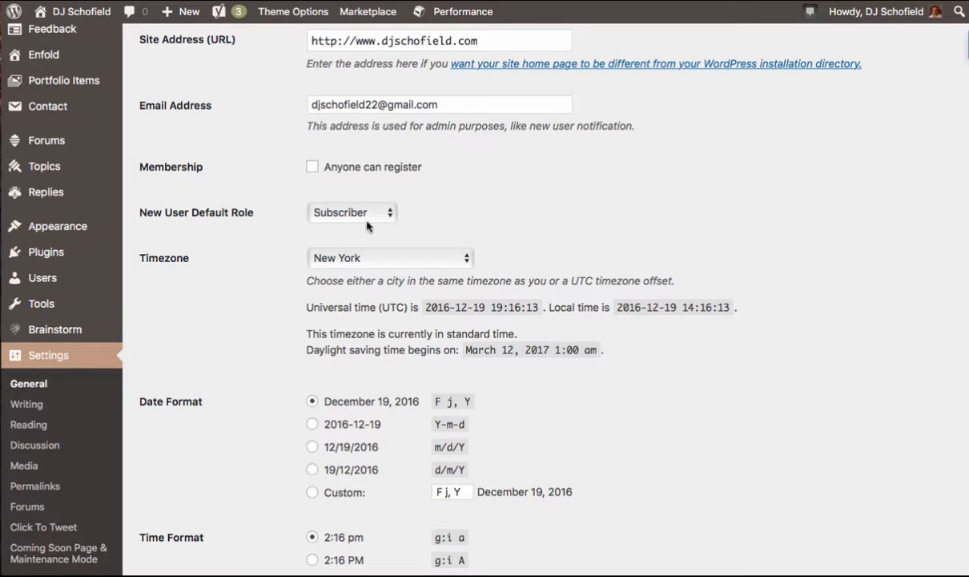
scroll(305, 433, down, 5)
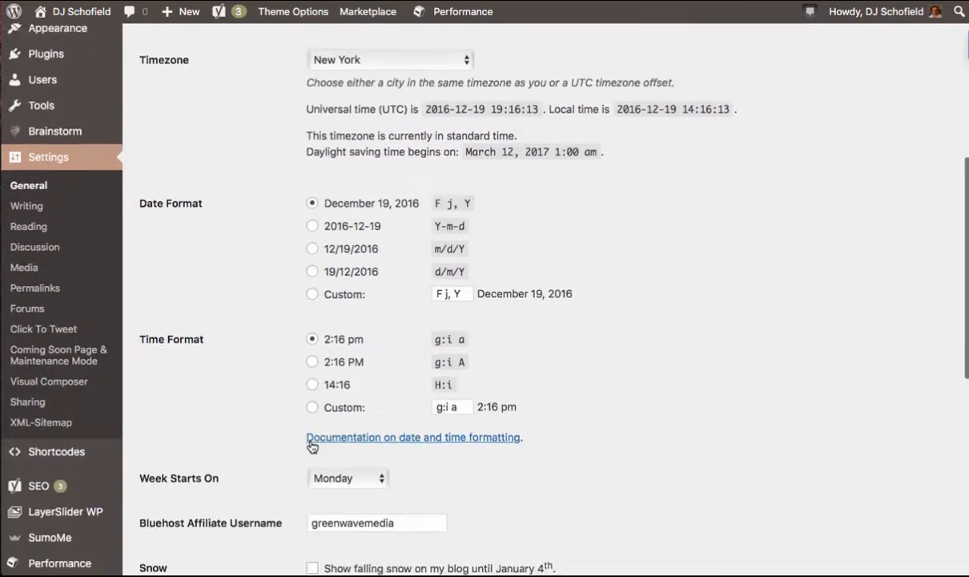
scroll(311, 446, down, 10)
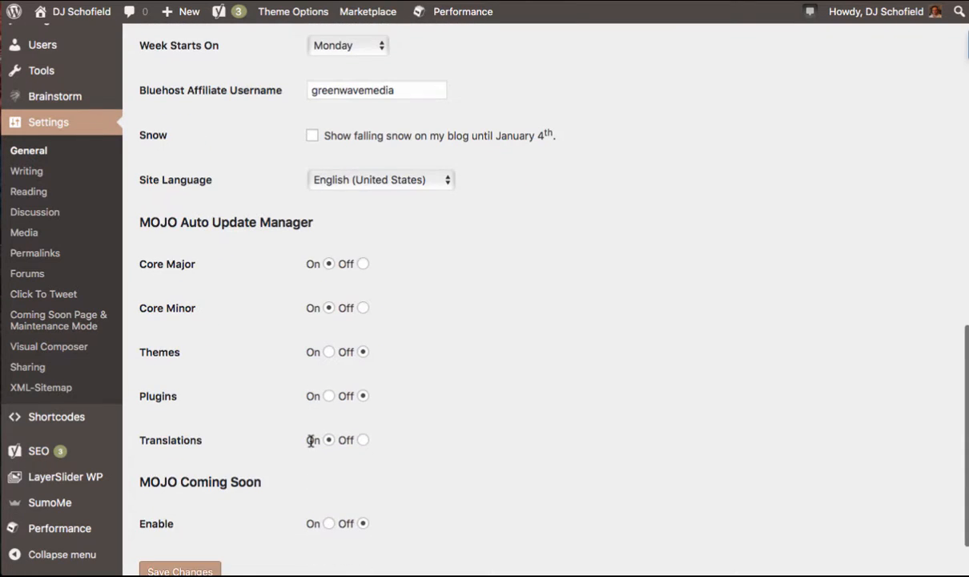
scroll(311, 442, down, 2)
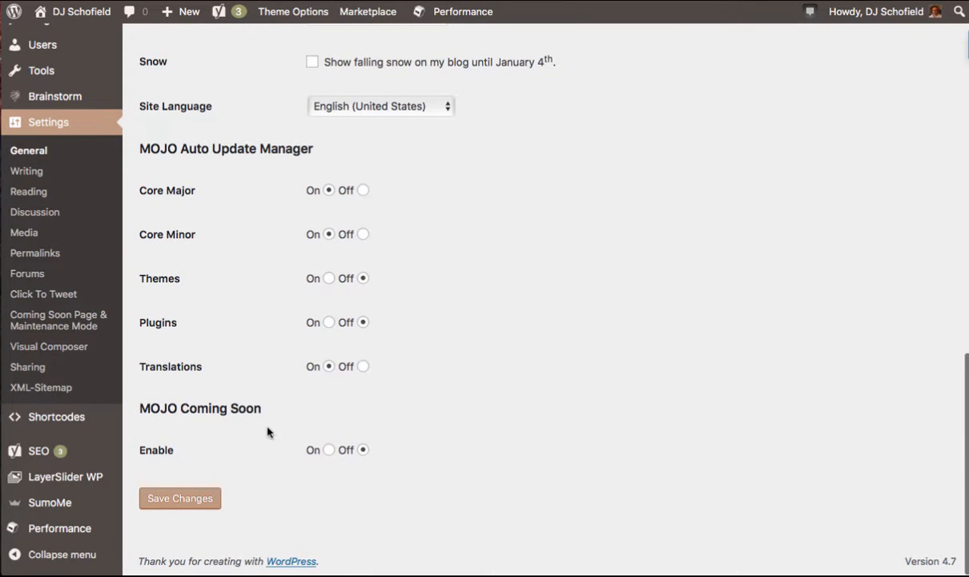
- Open the Writing Settings and review the post defaults, Post via email, Update Services and custom content types
click(56, 173)
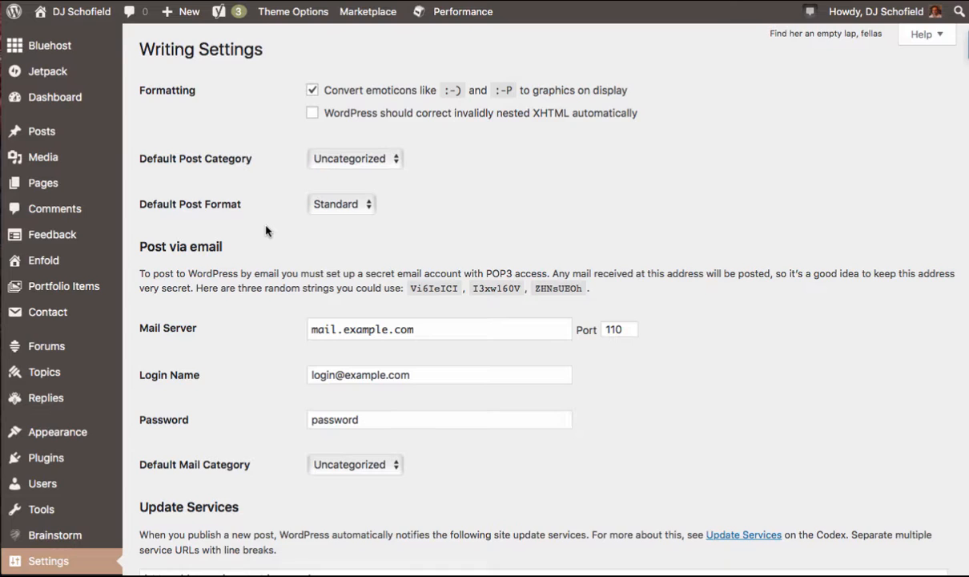
scroll(266, 231, down, 1)
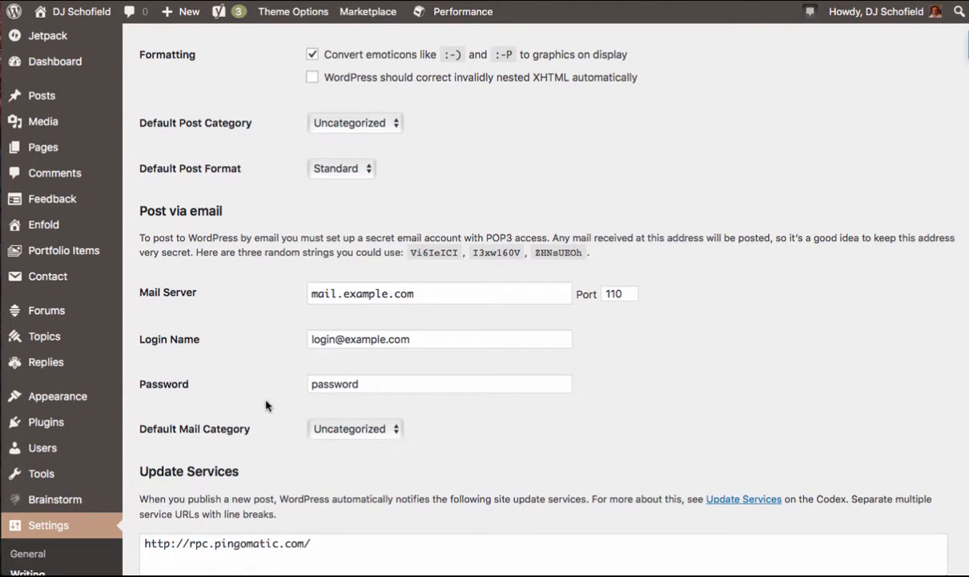
scroll(266, 406, down, 5)
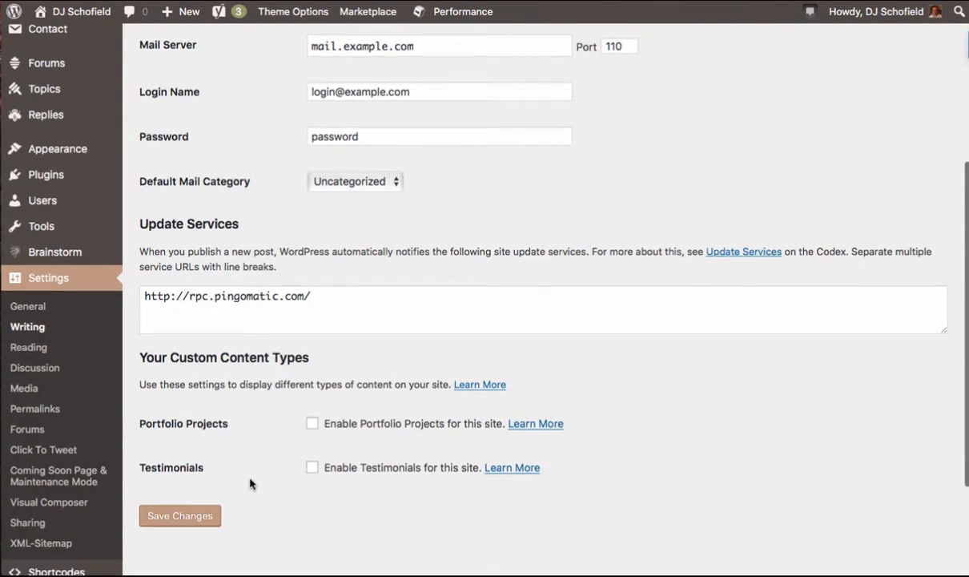
scroll(250, 484, down, 3)
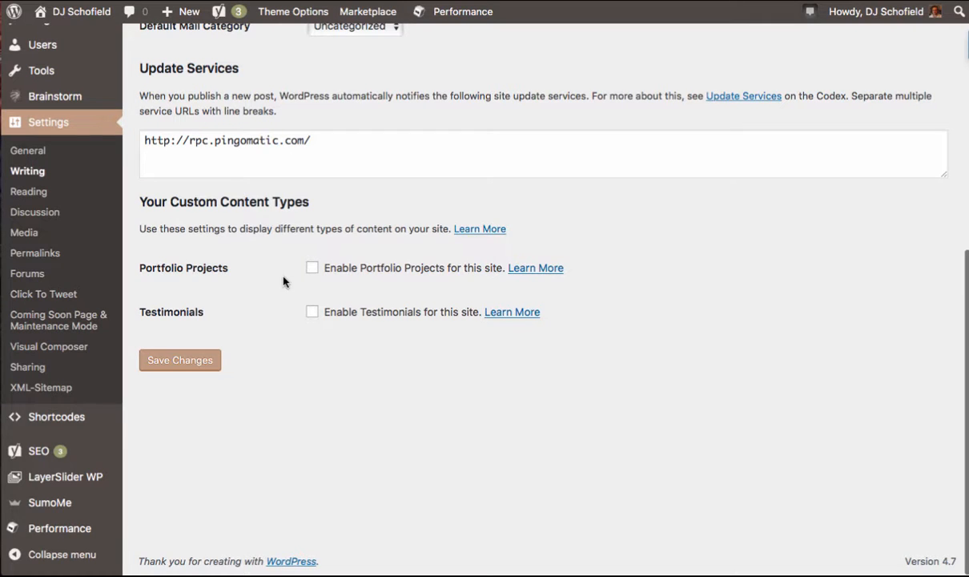
scroll(284, 281, up, 1)
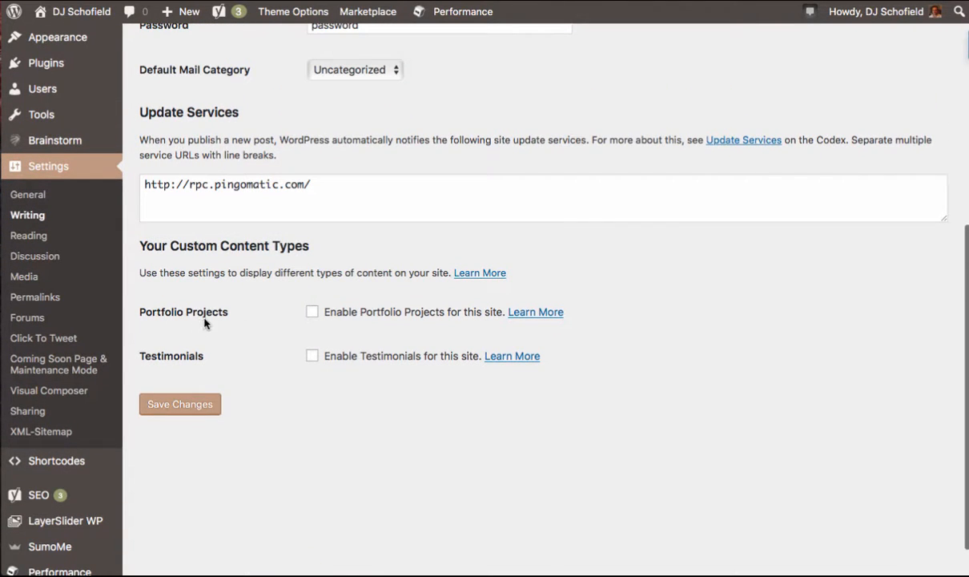
scroll(241, 356, up, 8)
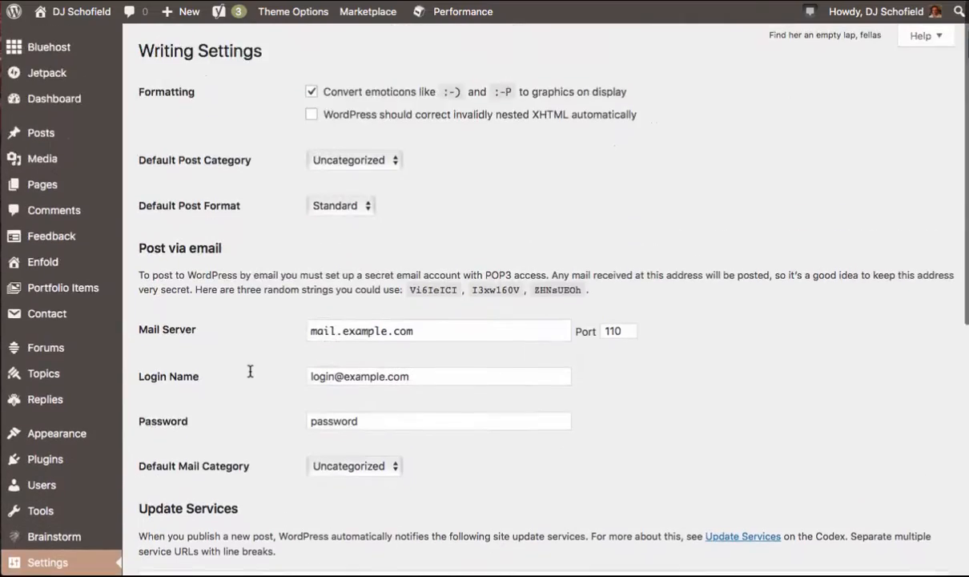
scroll(244, 479, down, 4)
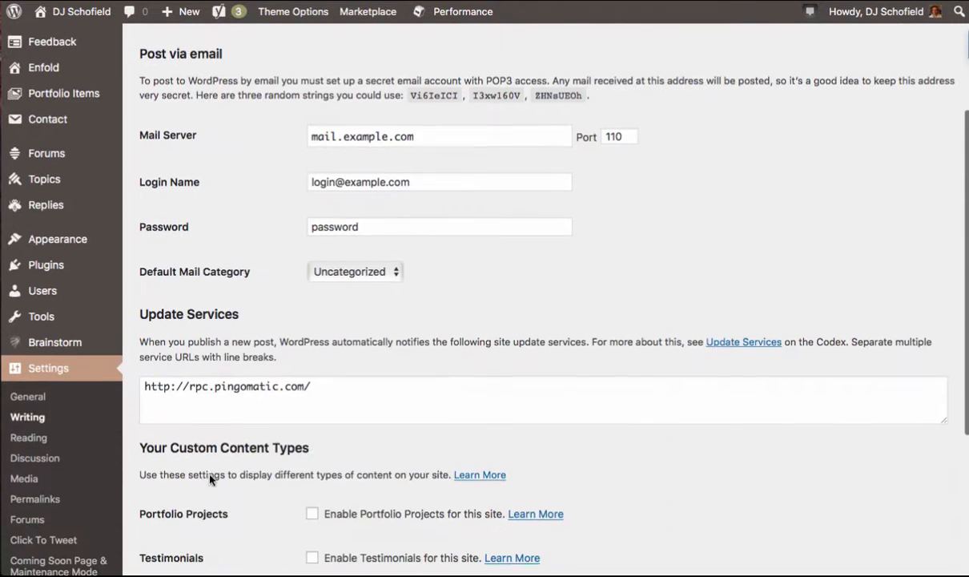
- In the Reading Settings, make the front page display a static page, with Home as front page and Blog as posts page
click(33, 434)
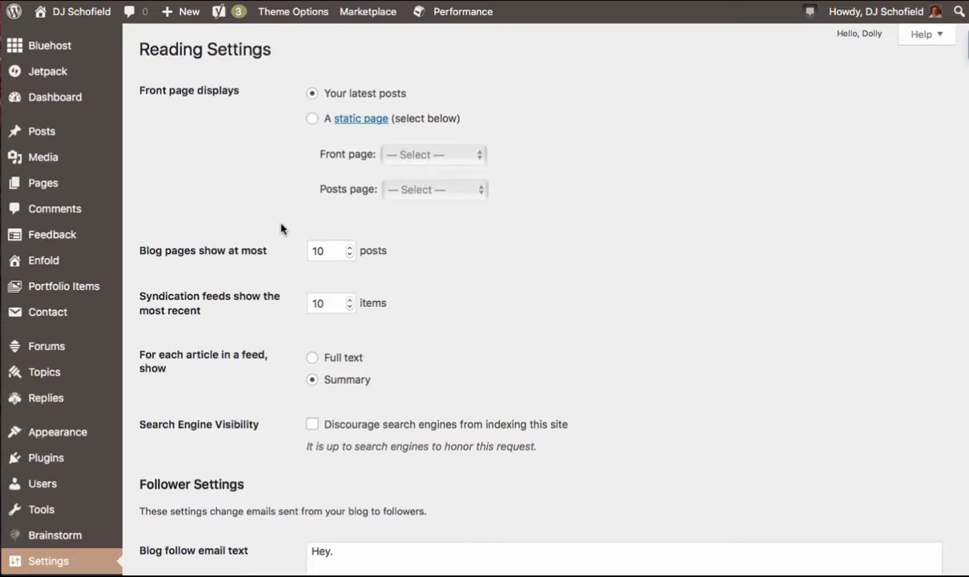
click(312, 119)
click(422, 157)
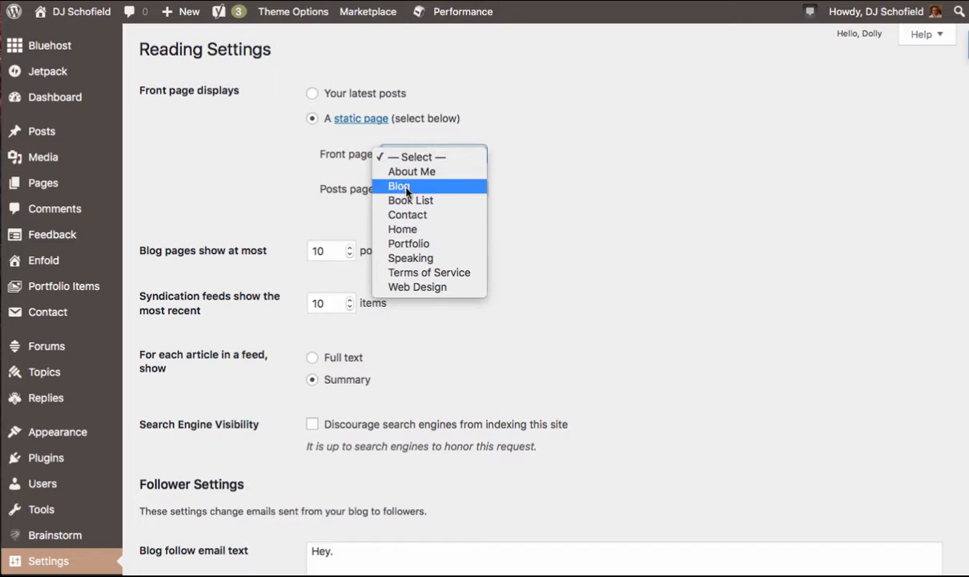
click(396, 227)
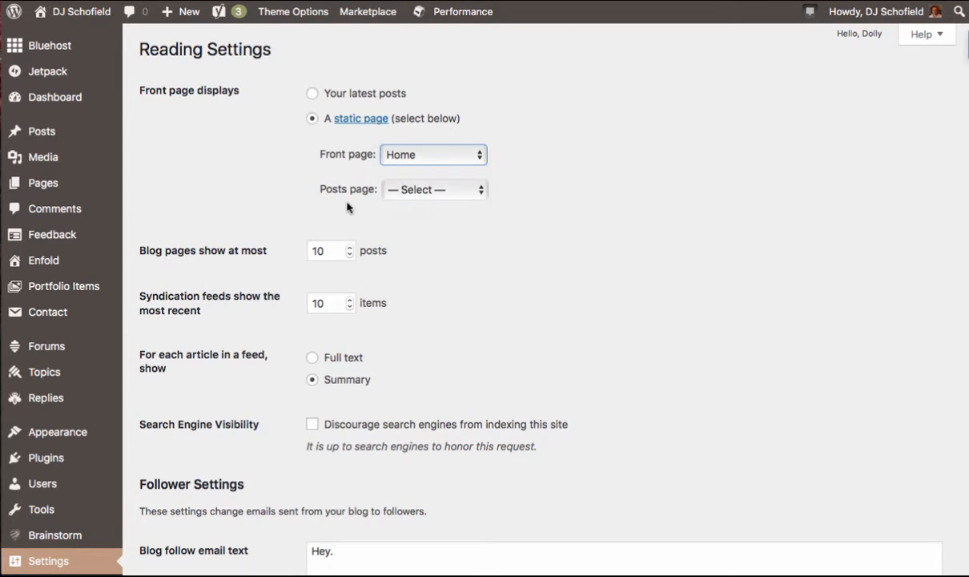
click(441, 191)
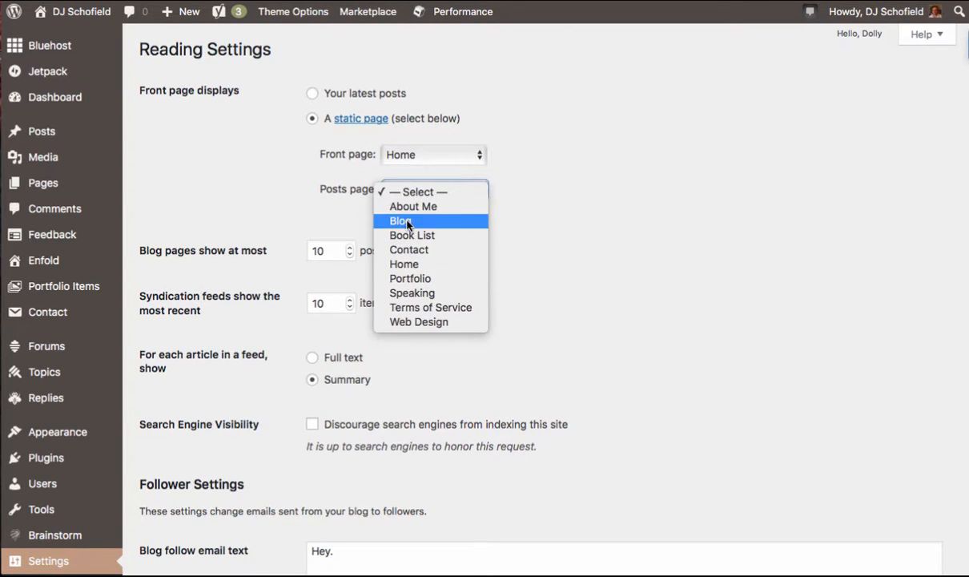
click(408, 224)
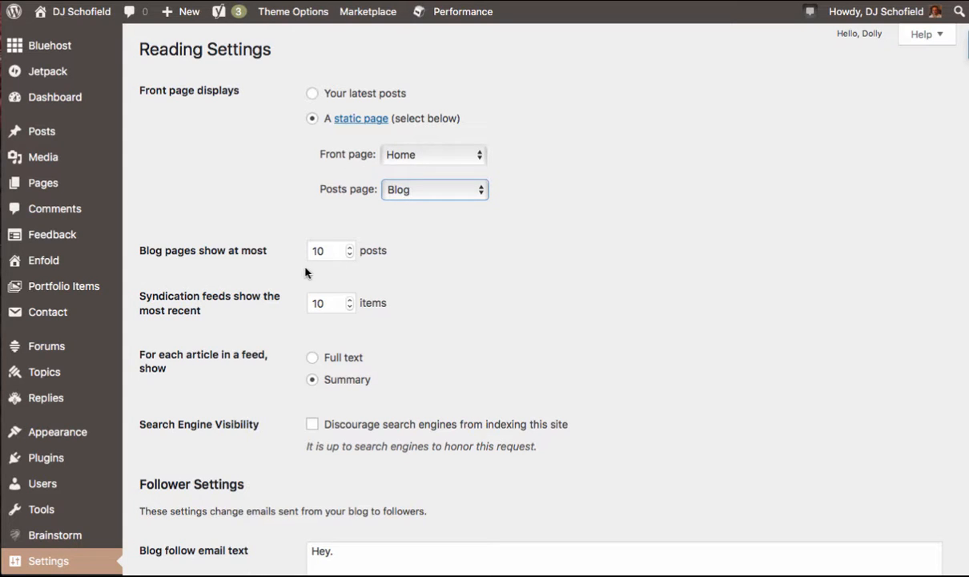
- Review the feed, search engine visibility and follower email options in the Reading Settings
scroll(304, 273, down, 2)
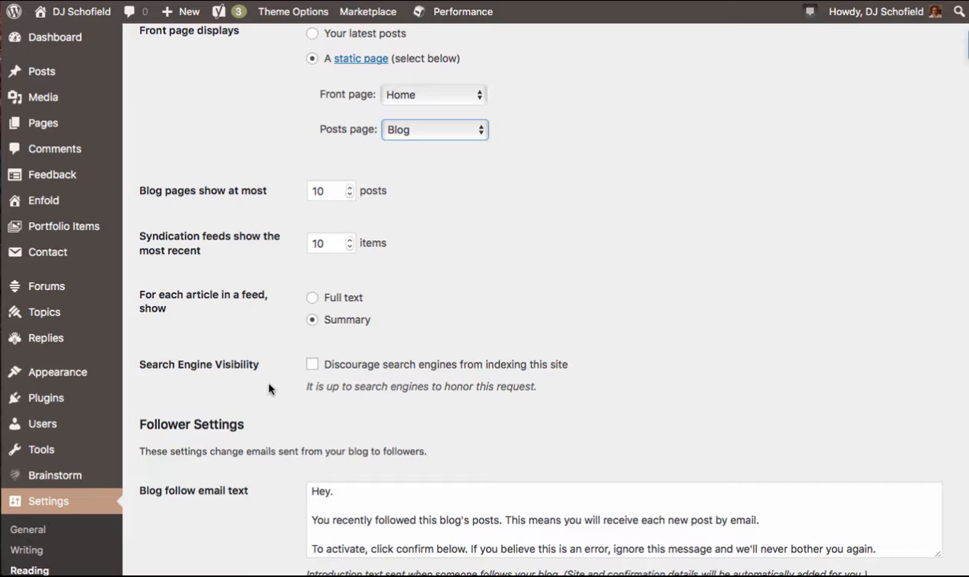
scroll(269, 389, down, 4)
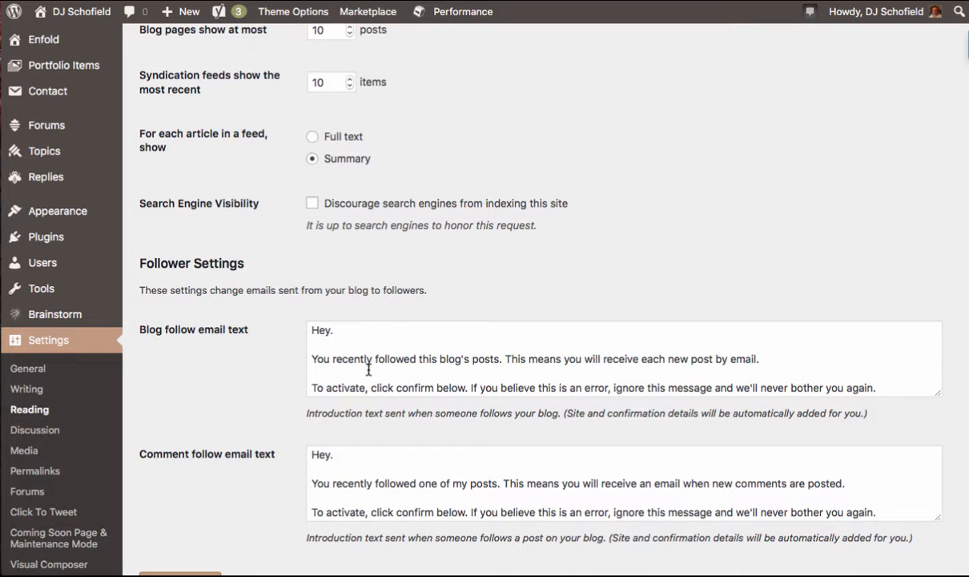
scroll(348, 349, down, 5)
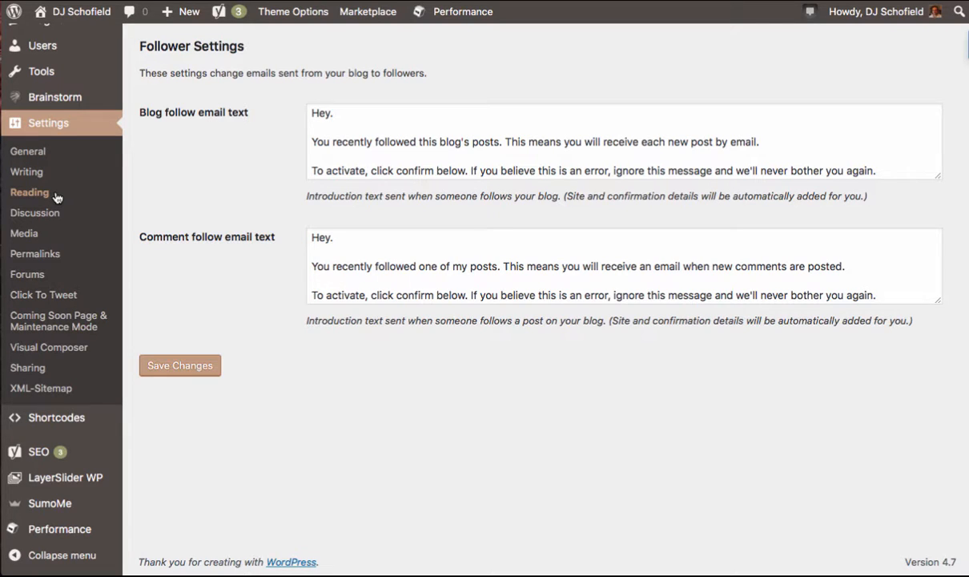
- Open the Permalink Settings and examine the Post name URL structure, the optional bases and the portfolio entry bases
click(36, 254)
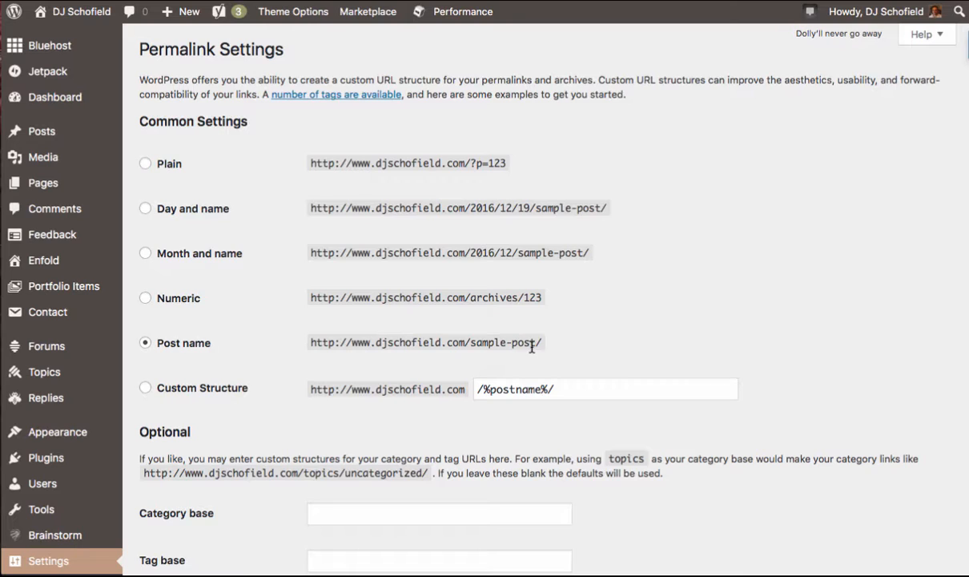
drag(539, 343, 470, 343)
click(265, 328)
scroll(196, 350, down, 8)
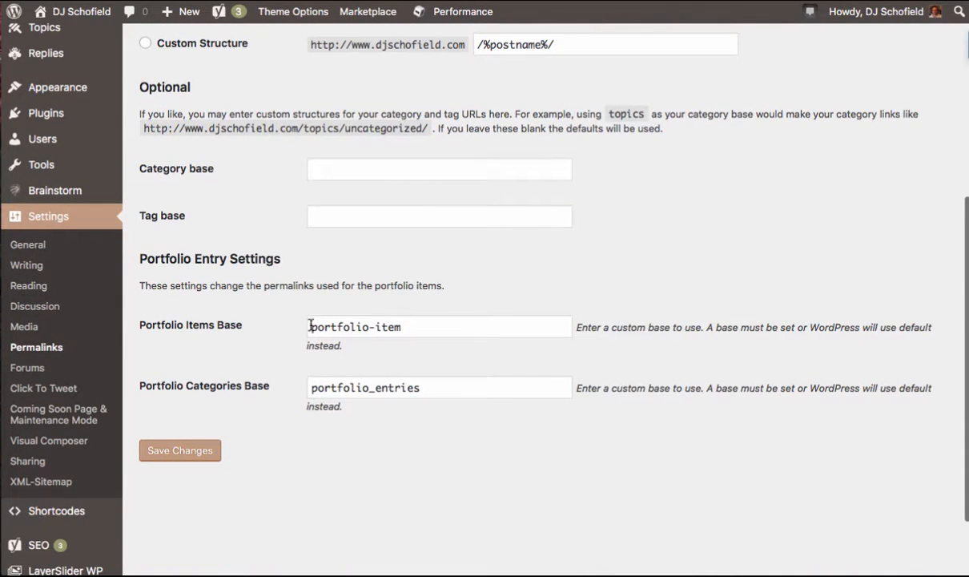
scroll(313, 327, up, 8)
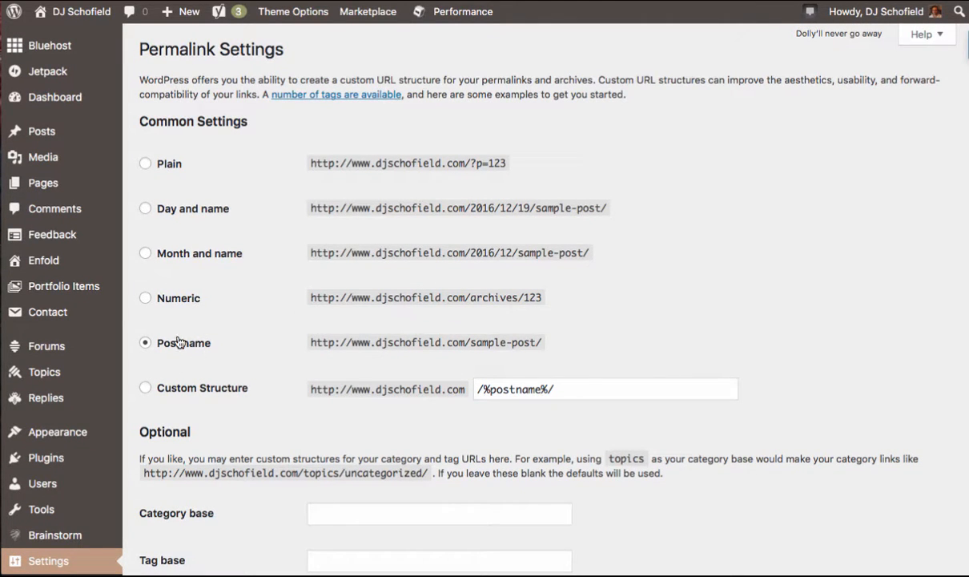
scroll(207, 454, down, 10)
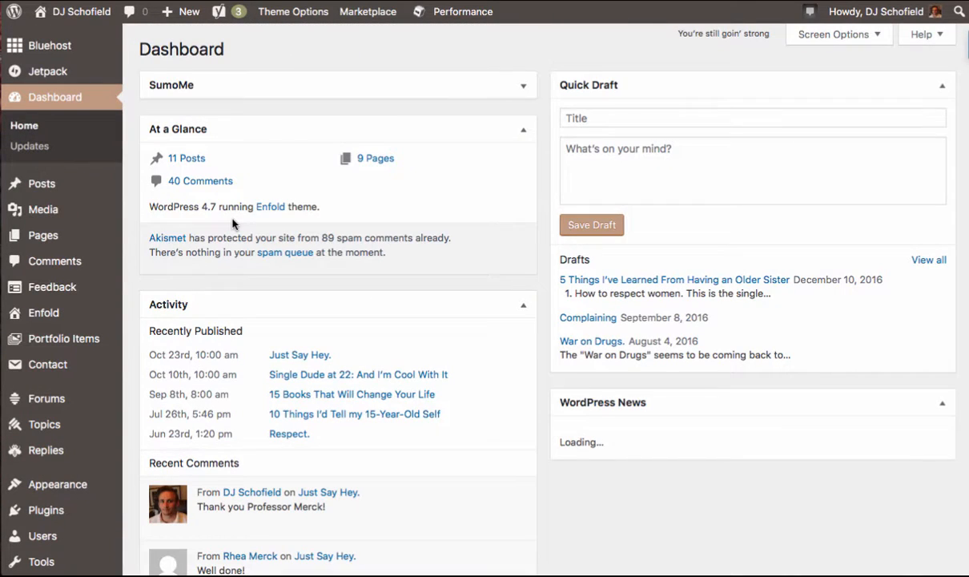